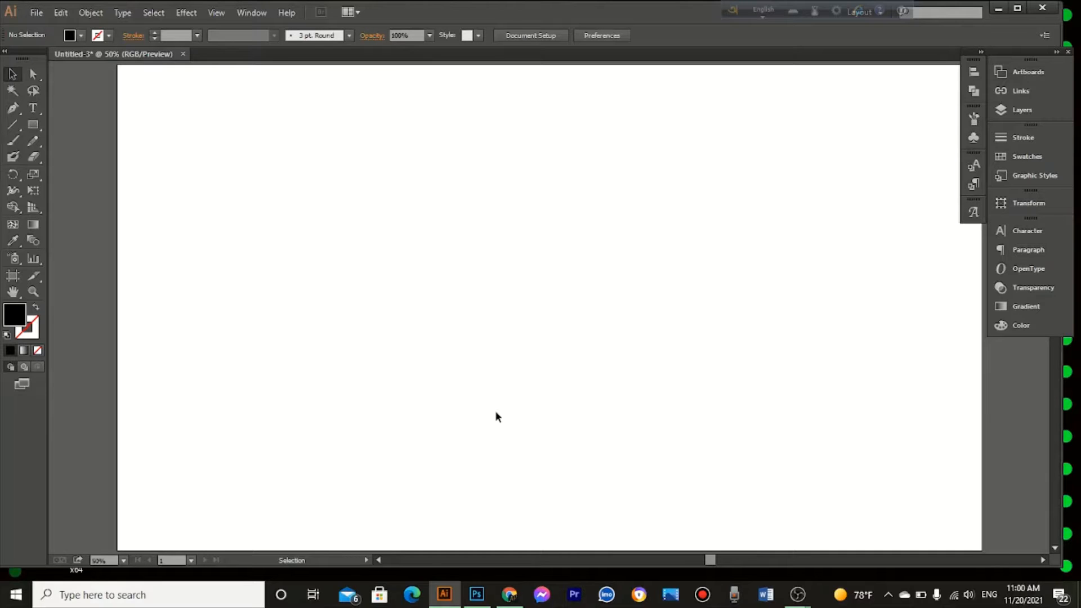
Step: Create a new document 2560 px wide and 1440 px high, in RGB color mode with High (300 ppi) raster effects
left_click(35, 13)
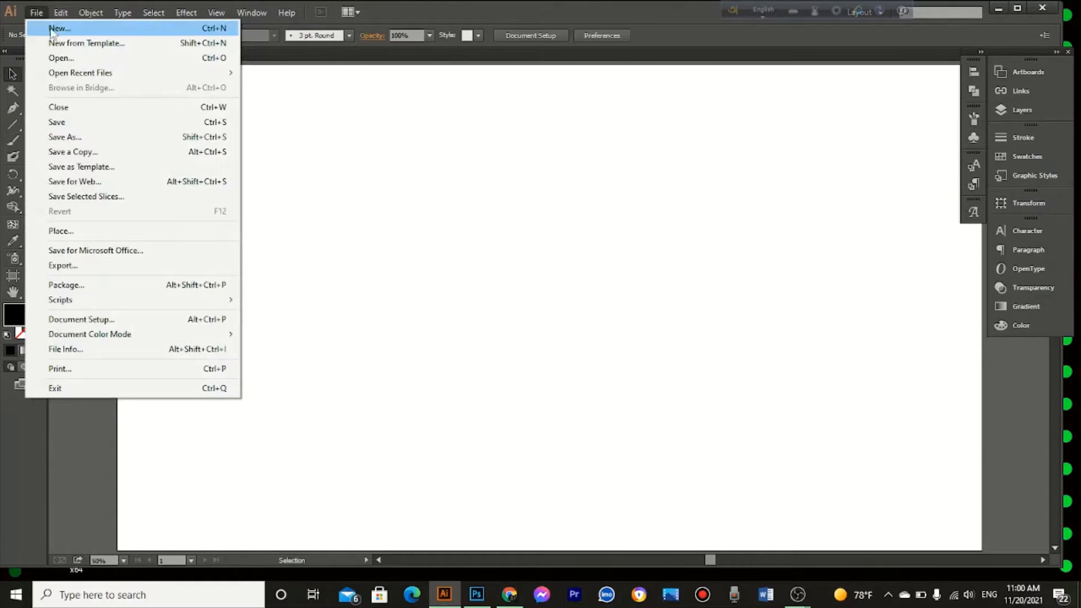
left_click(53, 29)
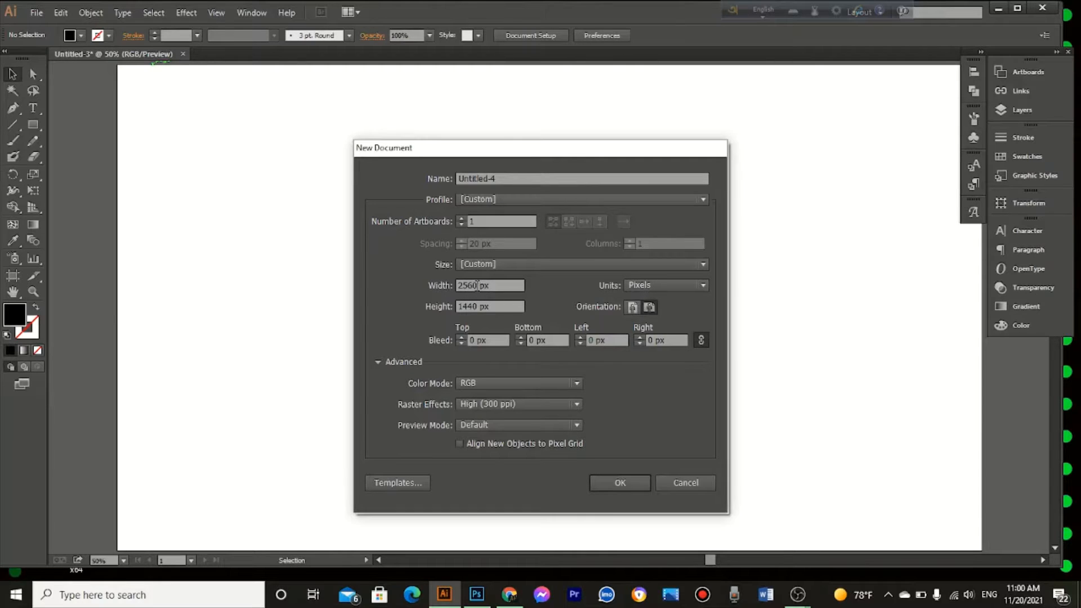
double_click(477, 286)
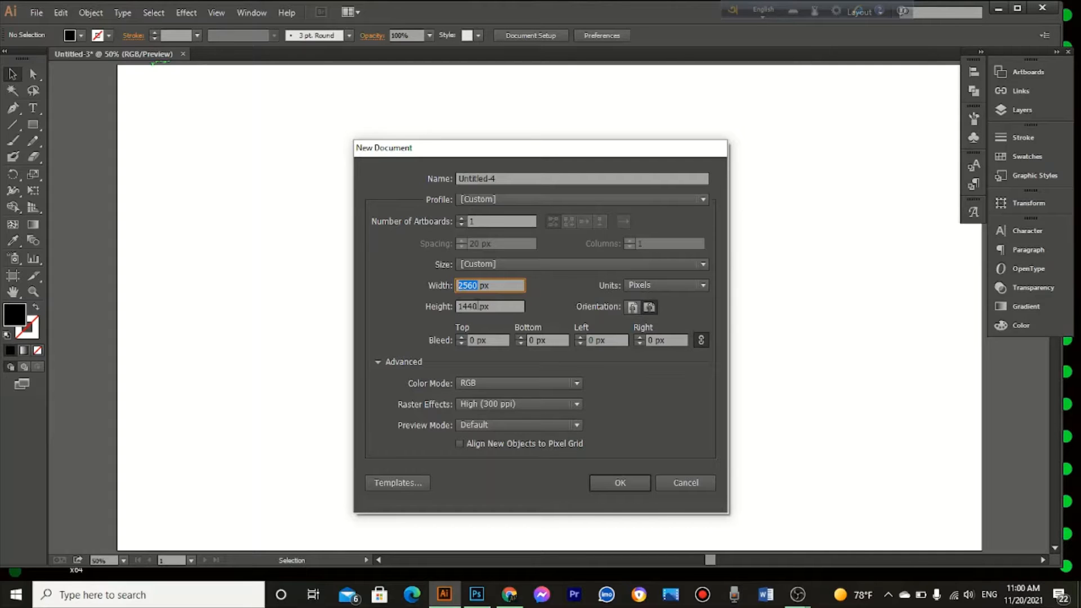
left_click(663, 289)
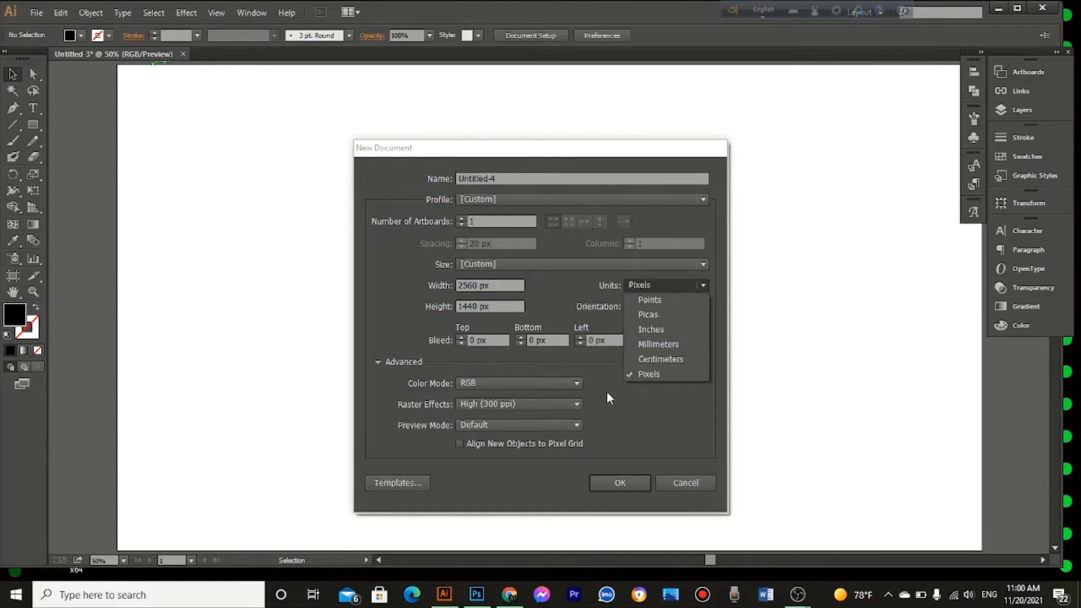
left_click(544, 401)
left_click(544, 401)
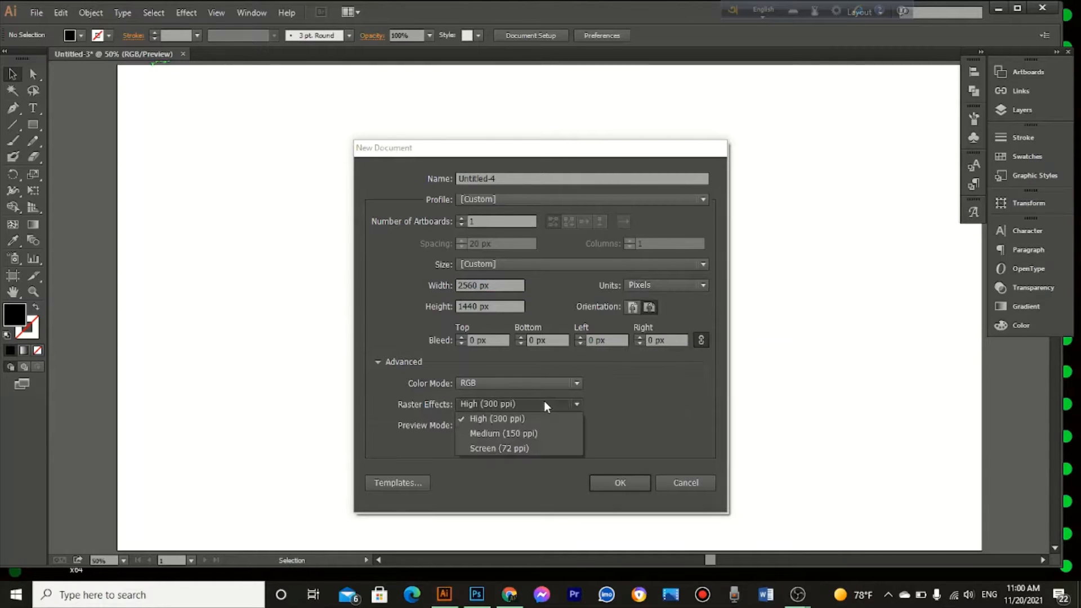
left_click(544, 401)
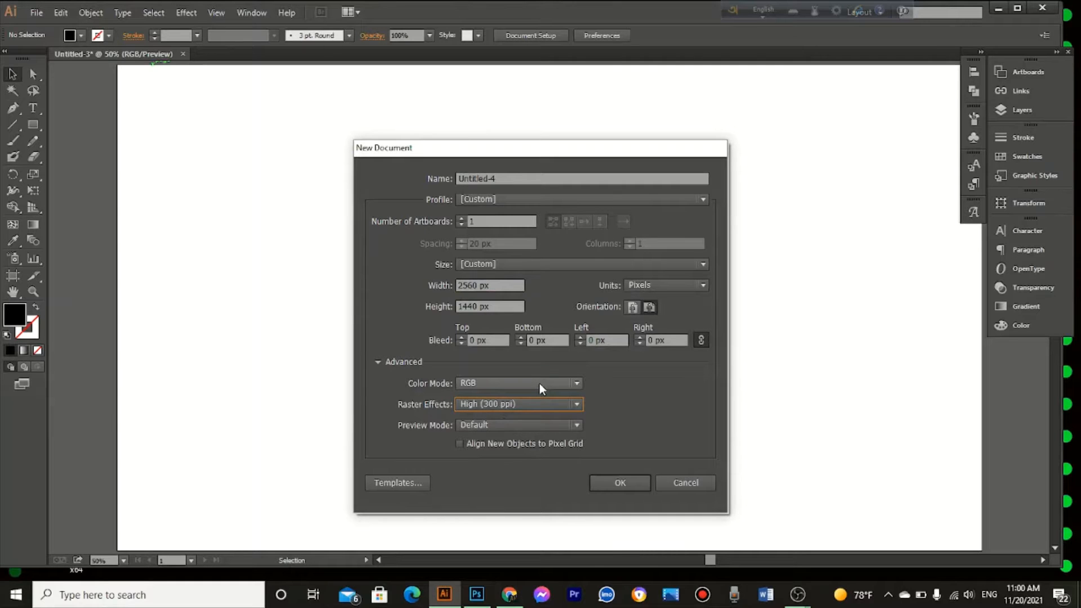
left_click(617, 482)
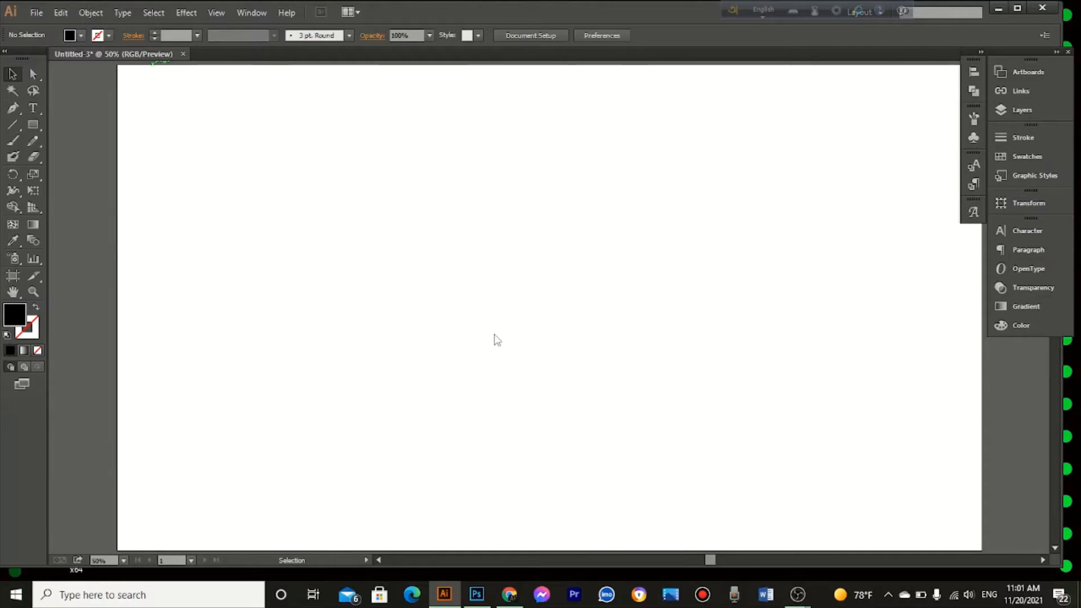
key("ctrl+n")
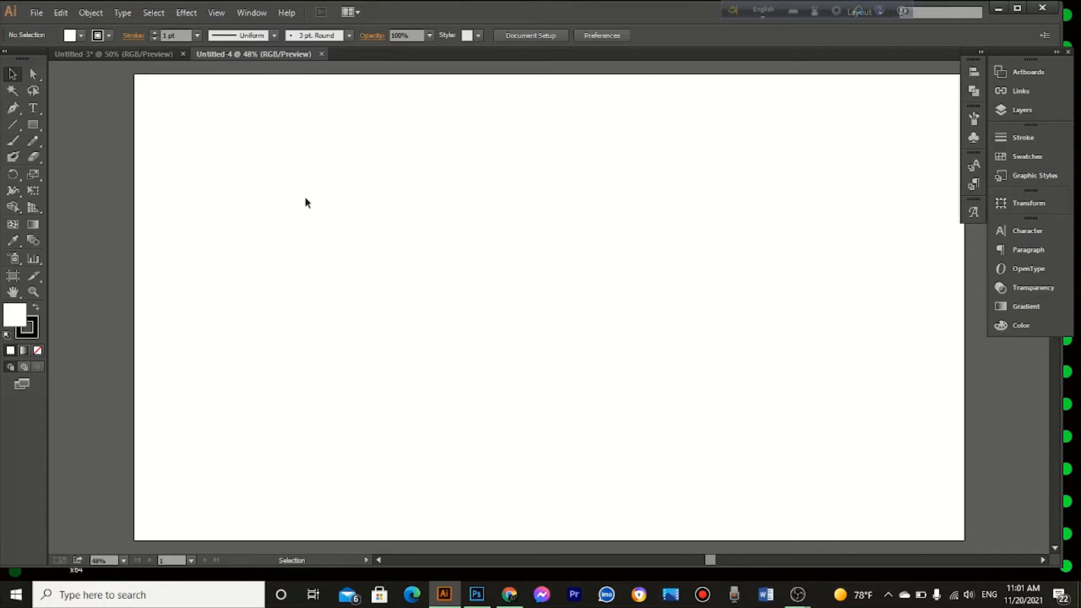
Step: Create a rectangle 2560 px wide and 423 px high on the blank artboard
left_click(40, 127)
left_click(384, 228)
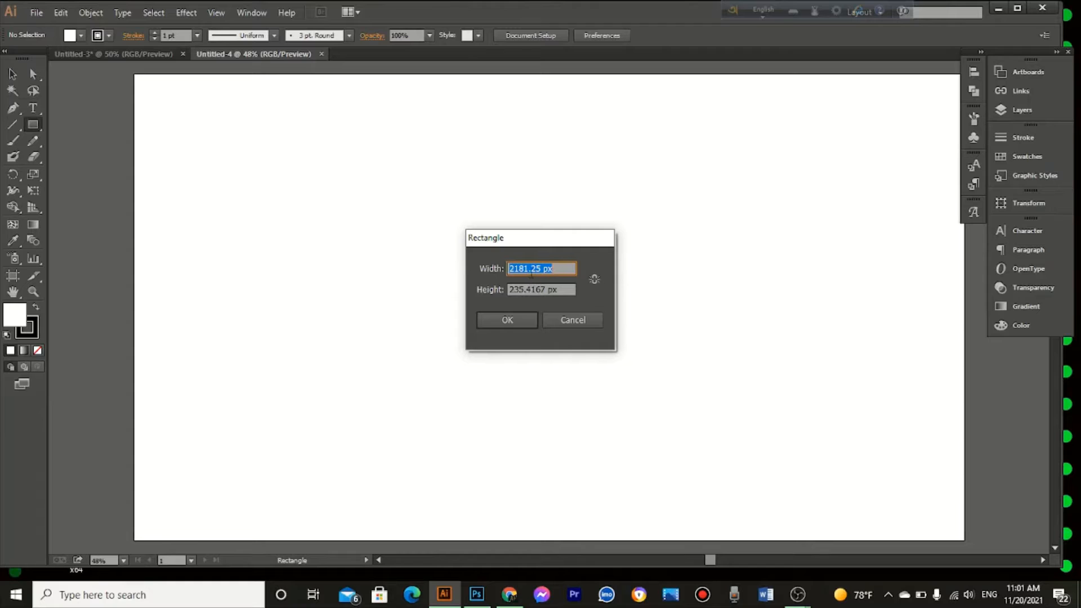
left_click_drag(563, 269, 503, 269)
type("2560")
left_click_drag(565, 290, 508, 290)
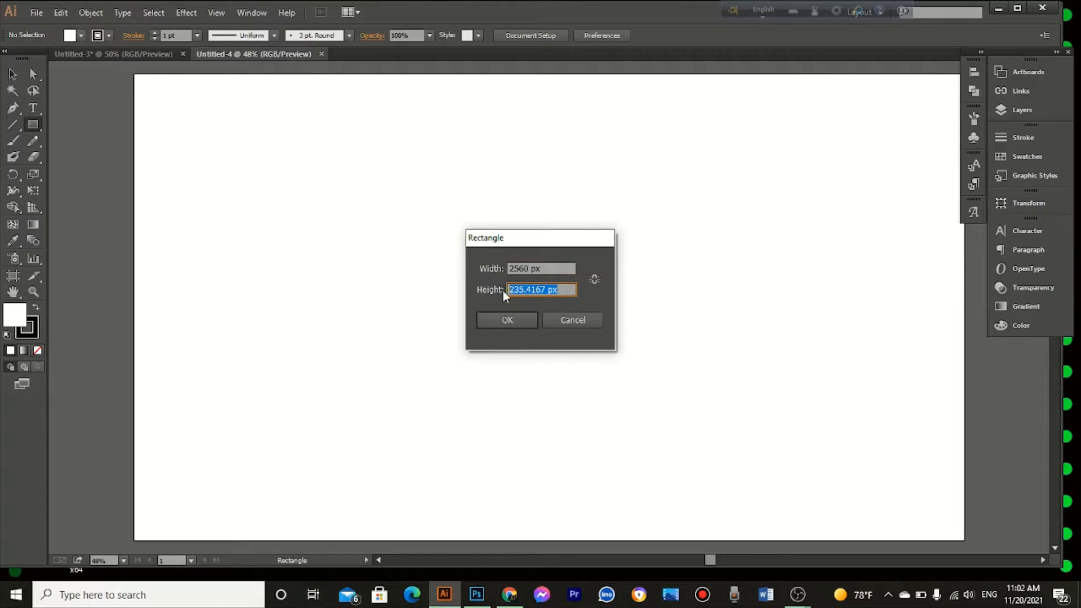
type("423")
left_click(503, 317)
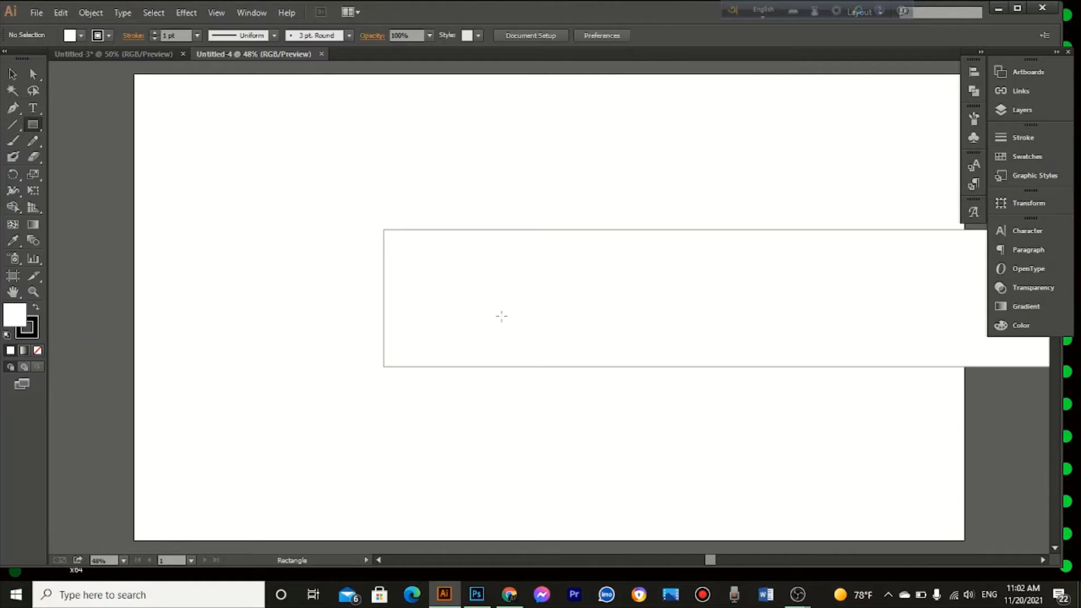
Step: Fill the 2560 px wide rectangle with coral pink (FF5971), picked from the color spectrum
left_click(1018, 330)
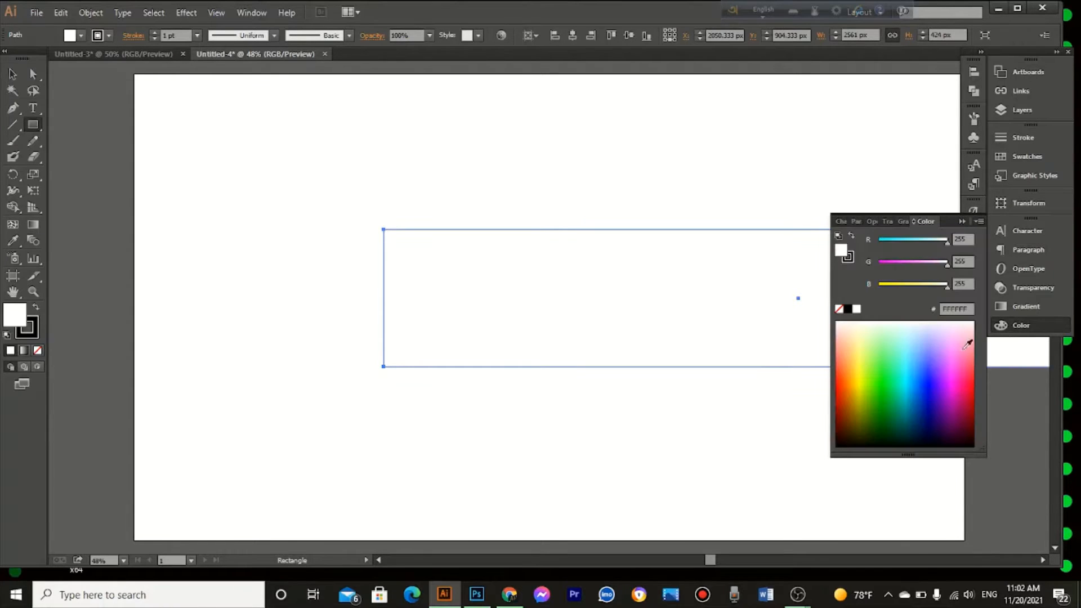
left_click(847, 391)
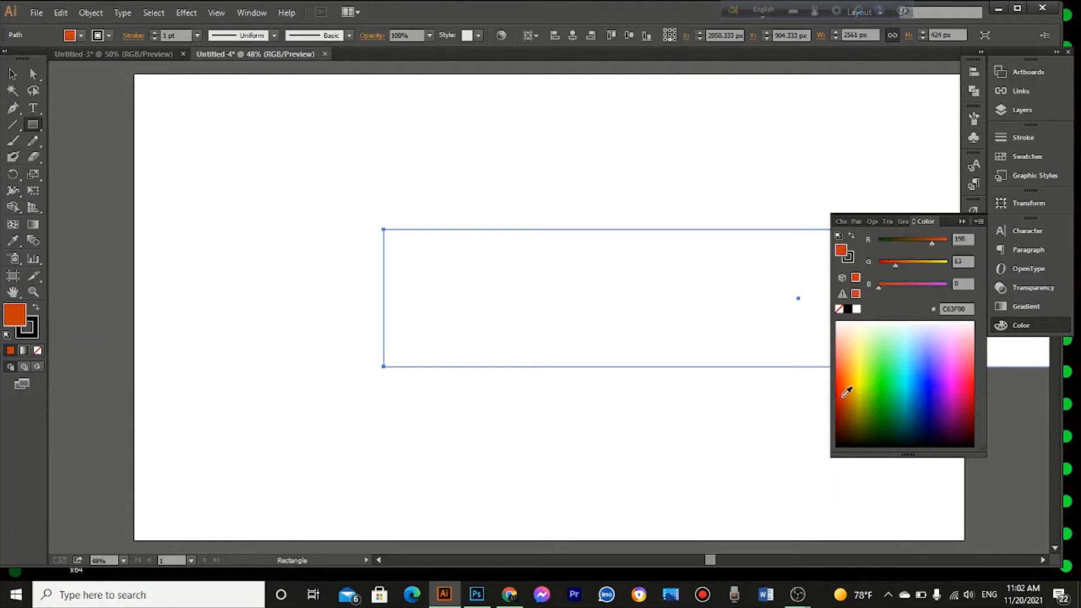
left_click(845, 384)
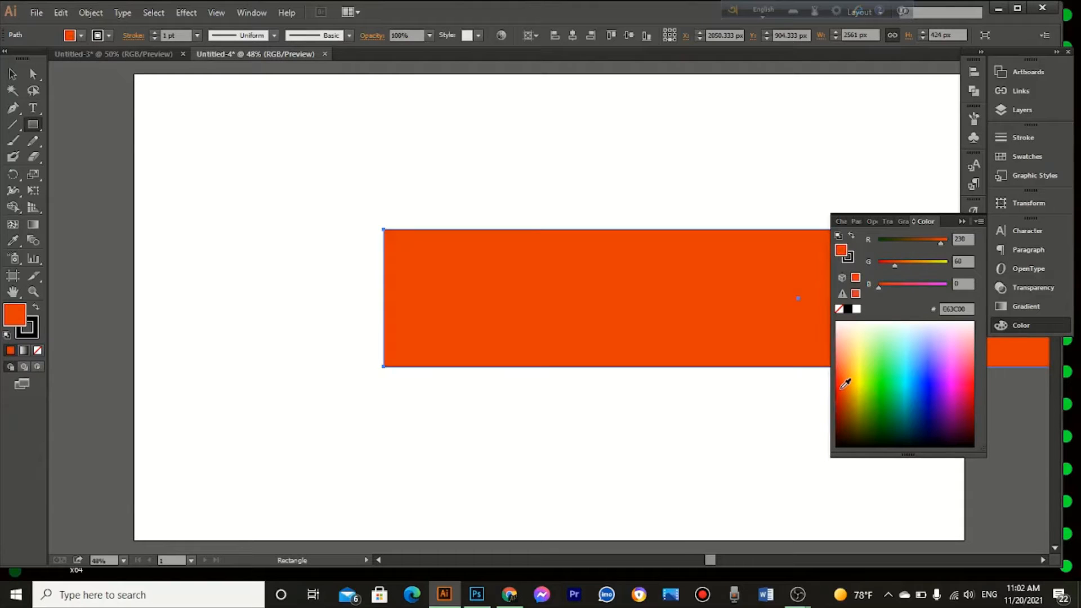
left_click(857, 379)
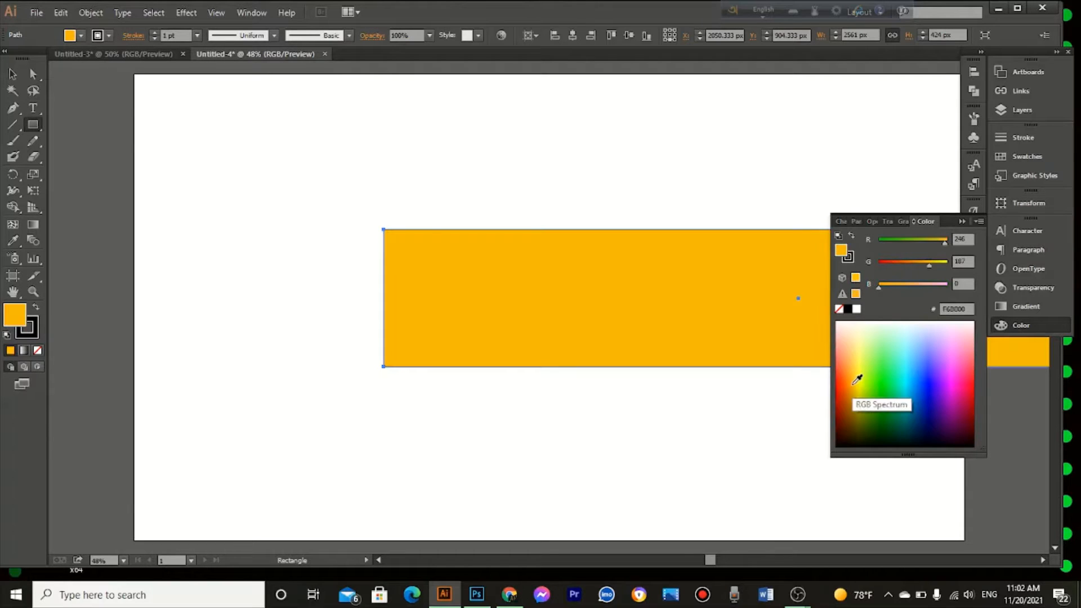
left_click(855, 376)
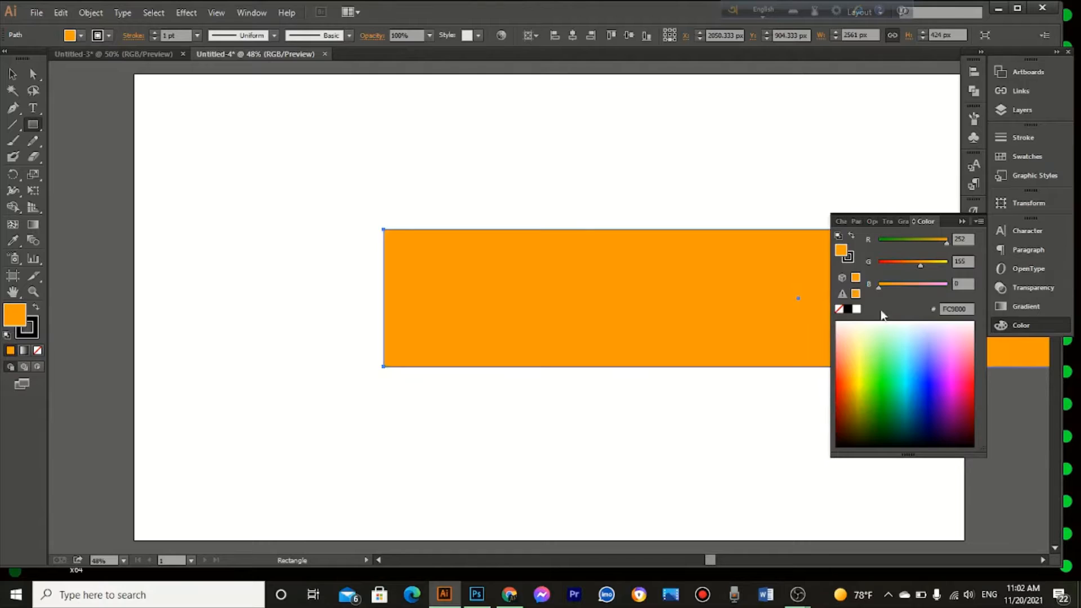
left_click_drag(971, 353, 975, 354)
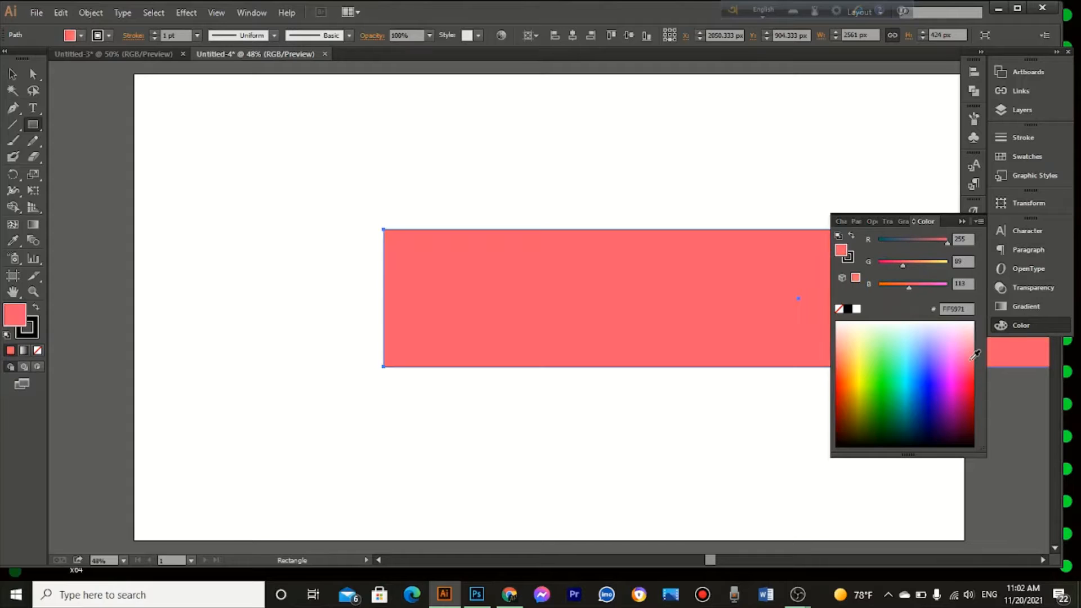
left_click(963, 222)
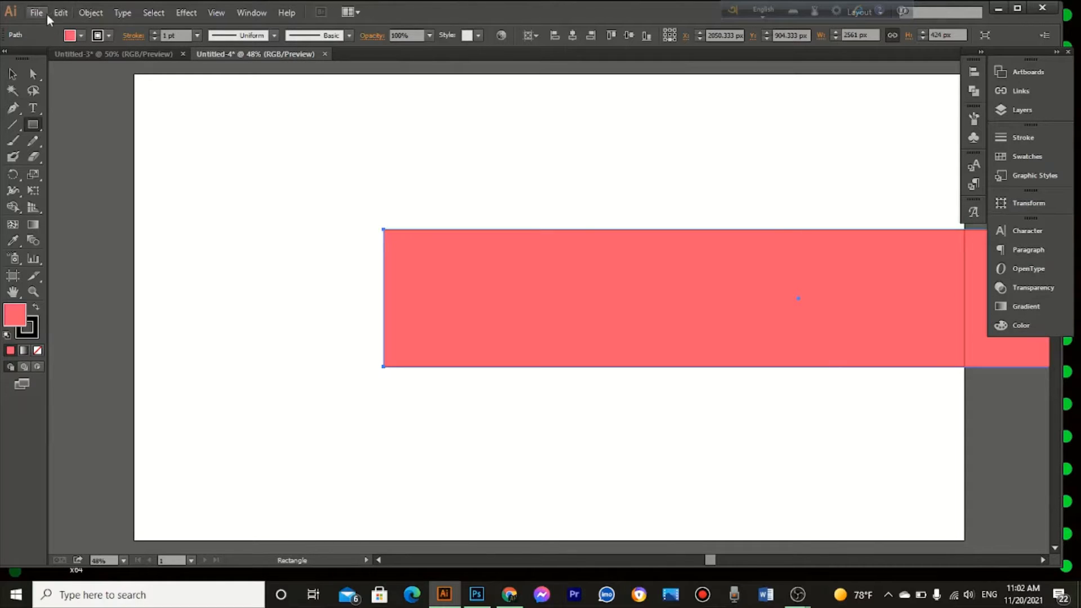
Step: Align the coral rectangle to the artboard's center both vertically and horizontally, leaving it deselected
left_click(12, 75)
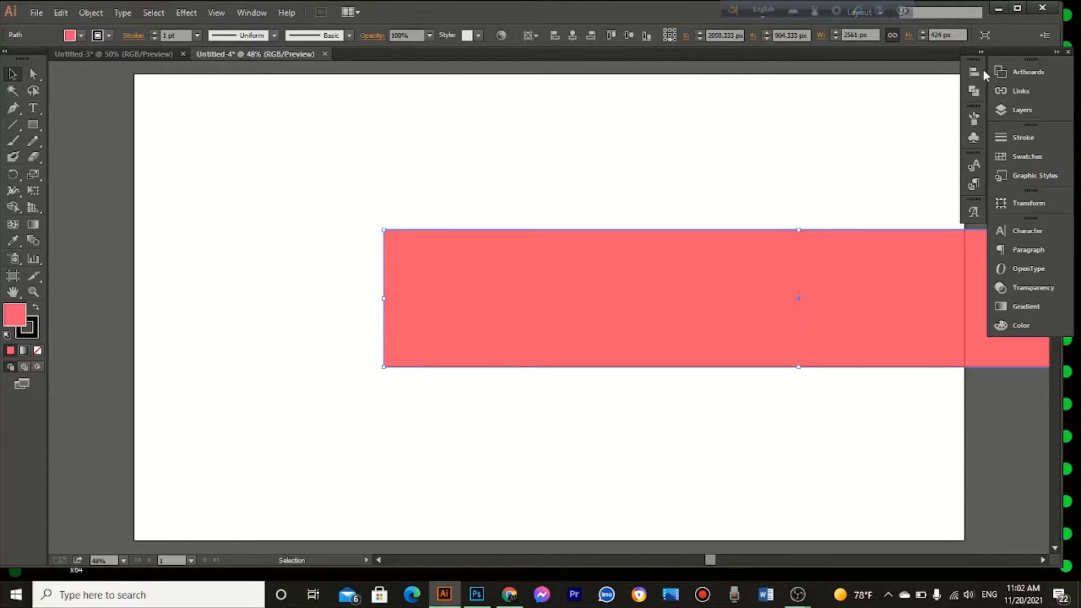
left_click(622, 39)
left_click(575, 40)
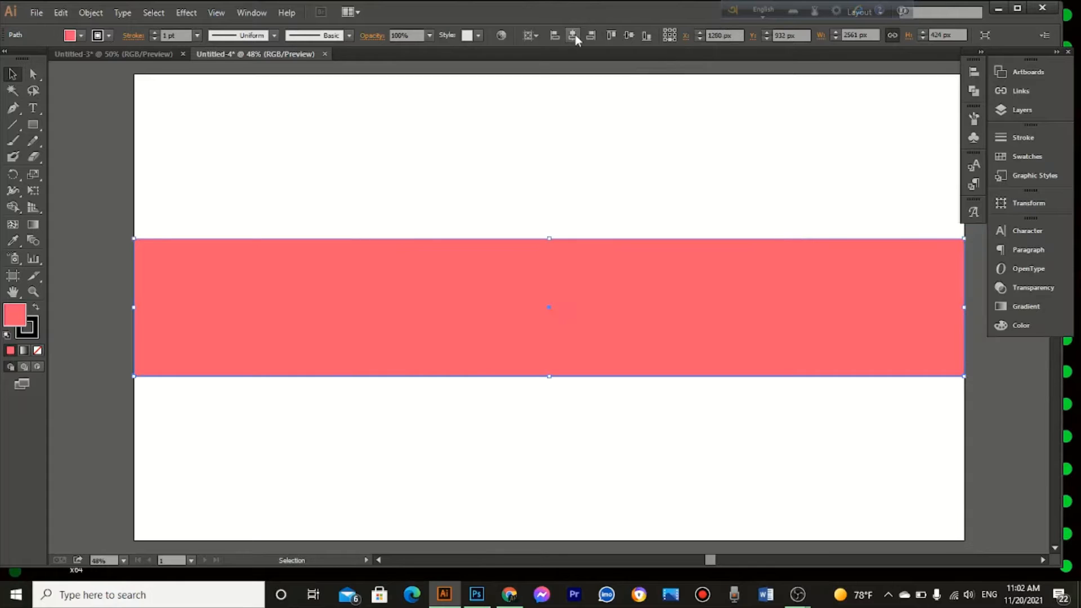
left_click(597, 193)
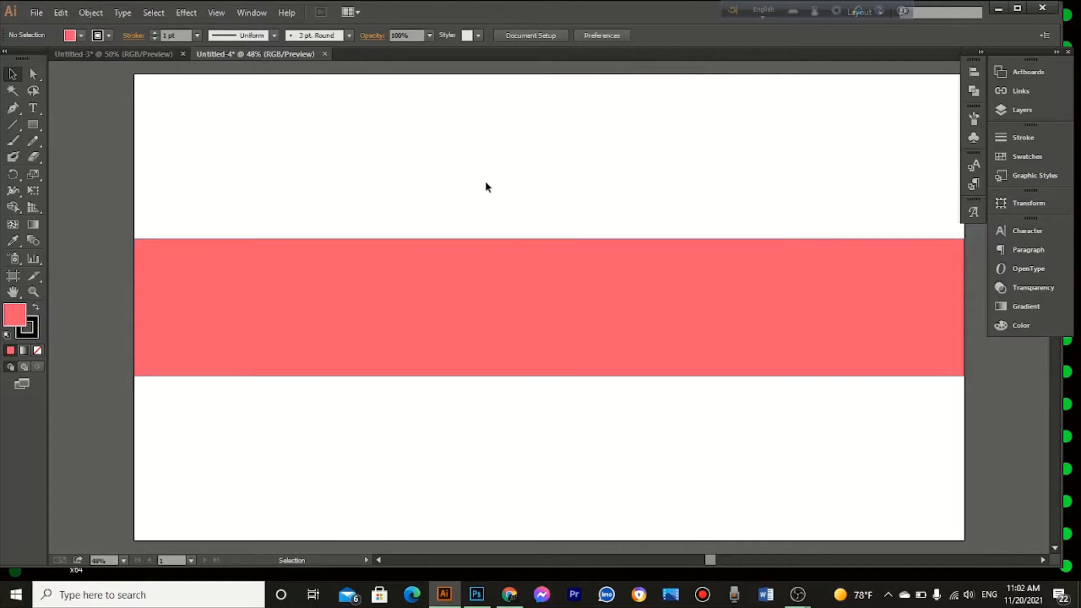
Step: Create a second rectangle 1855 px wide and 423 px high over the coral band
left_click(555, 355)
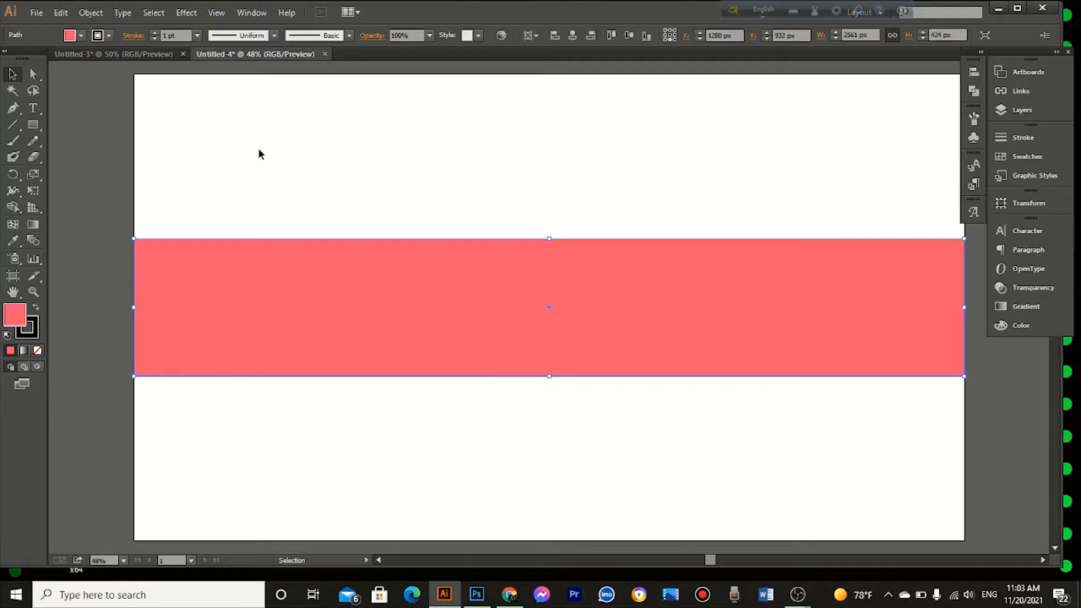
left_click(36, 124)
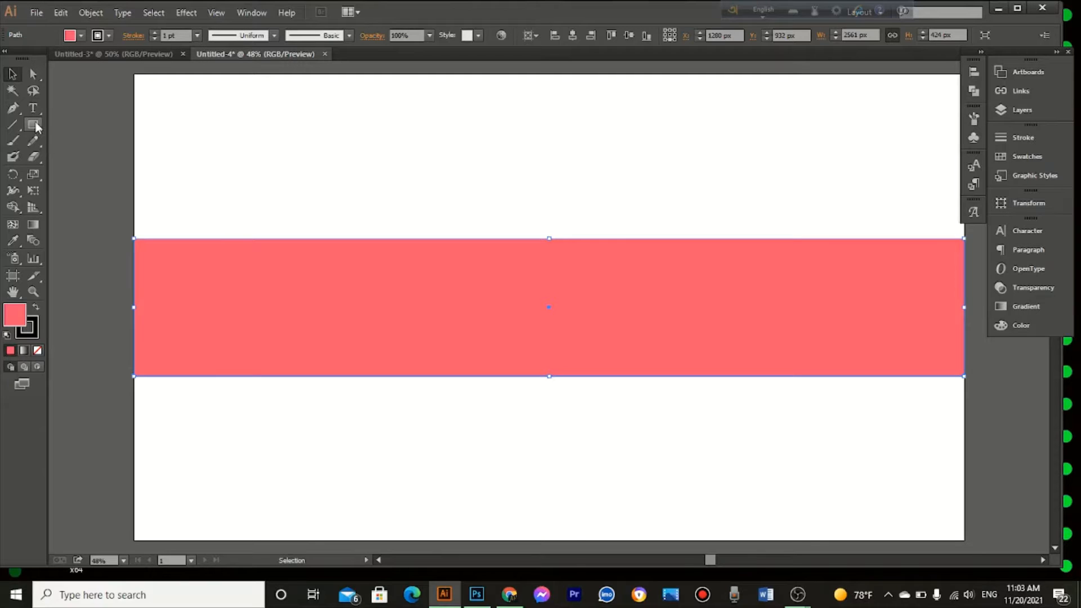
left_click(255, 195)
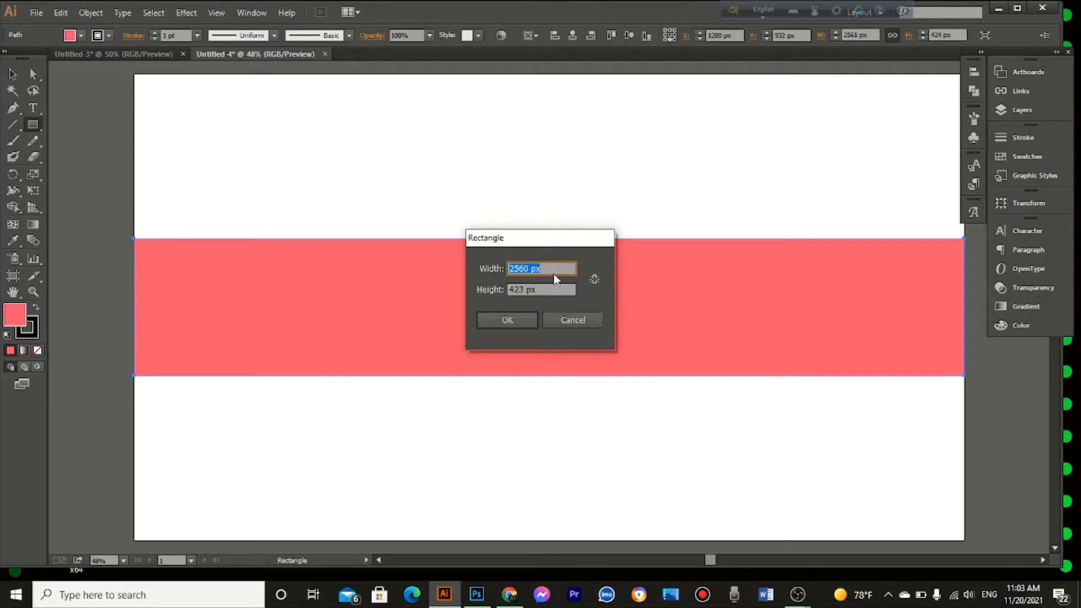
type("1855")
left_click(562, 288)
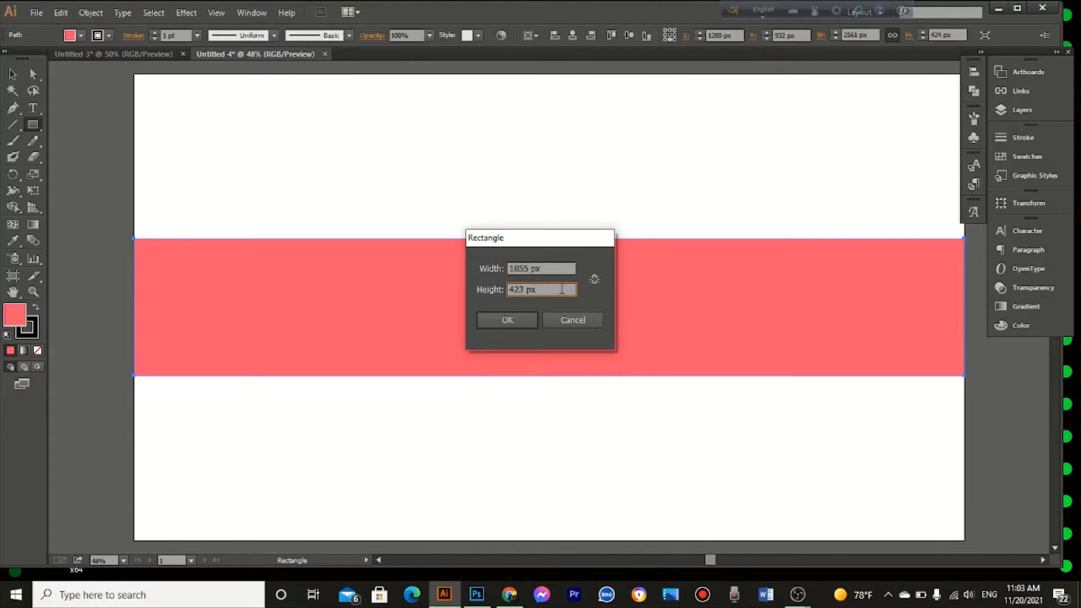
double_click(562, 288)
left_click(512, 321)
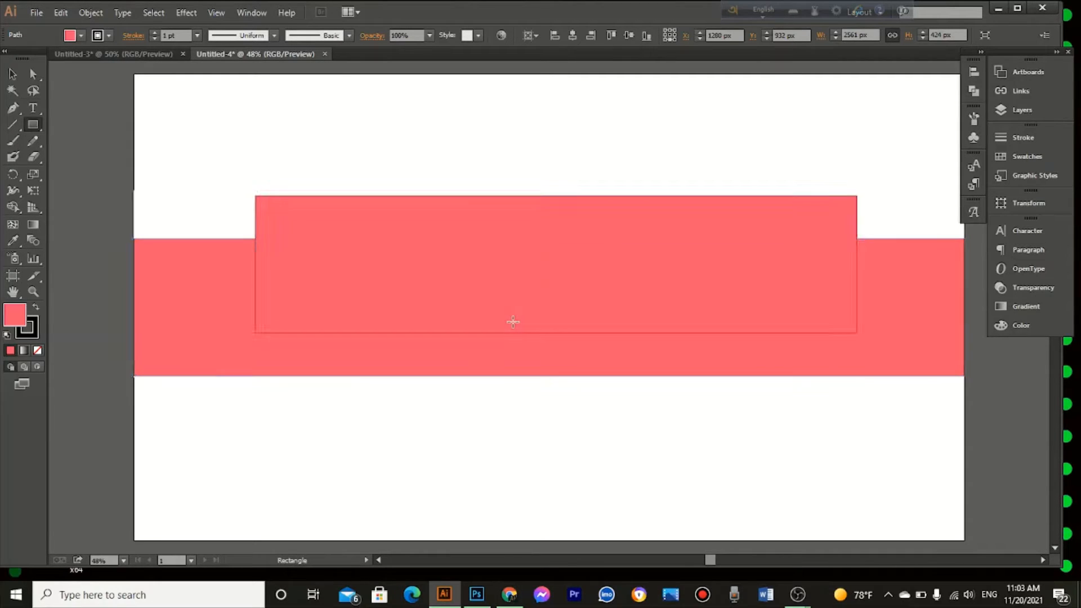
Step: Center the 1855 px wide rectangle on the artboard in both directions and fill it with light green (74FFA3)
left_click(628, 34)
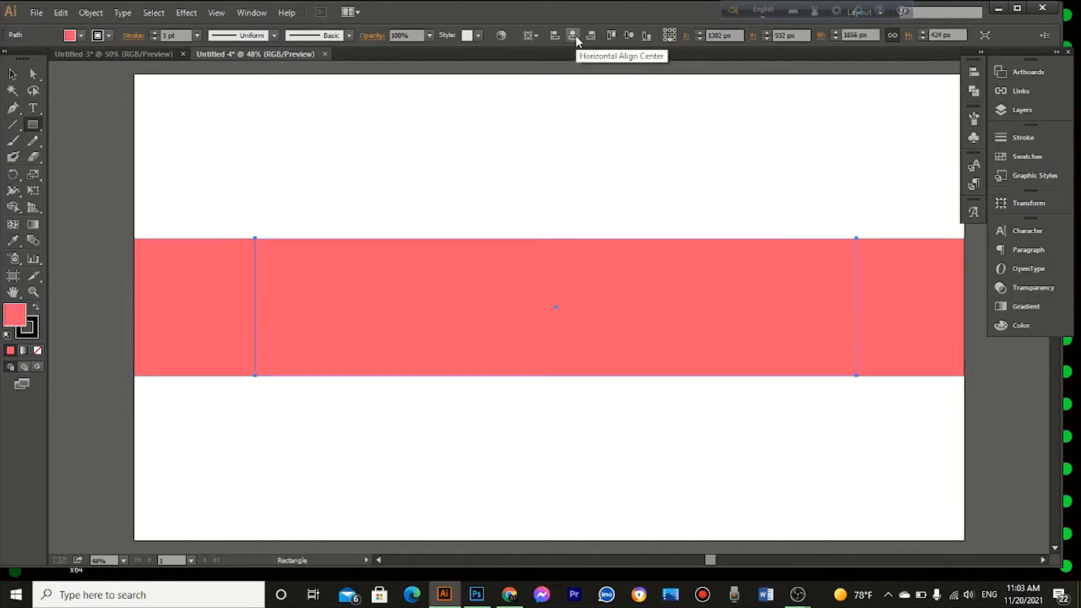
left_click(575, 35)
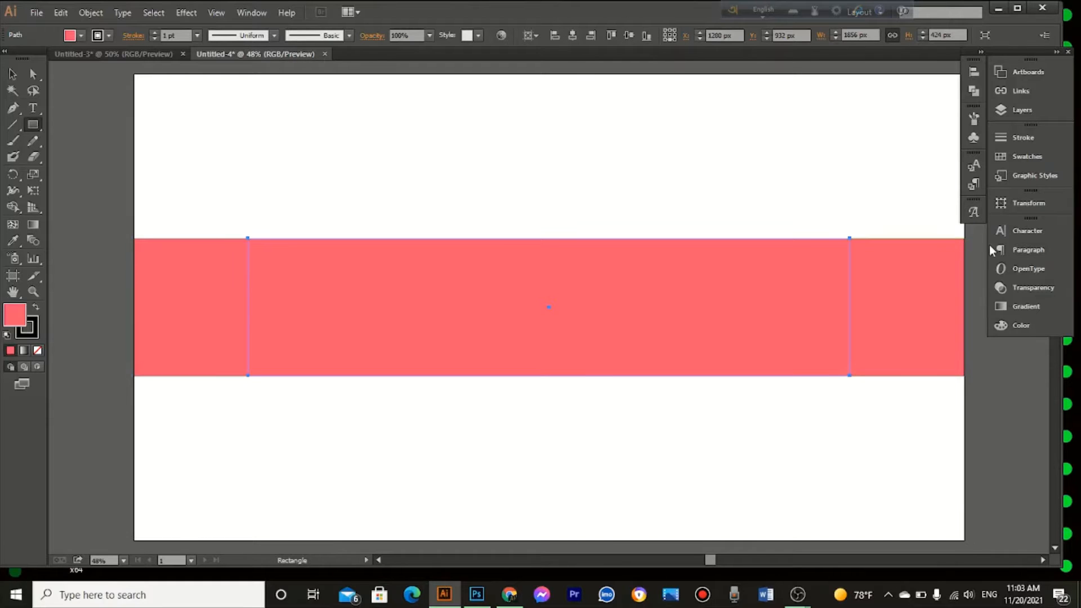
left_click(1011, 326)
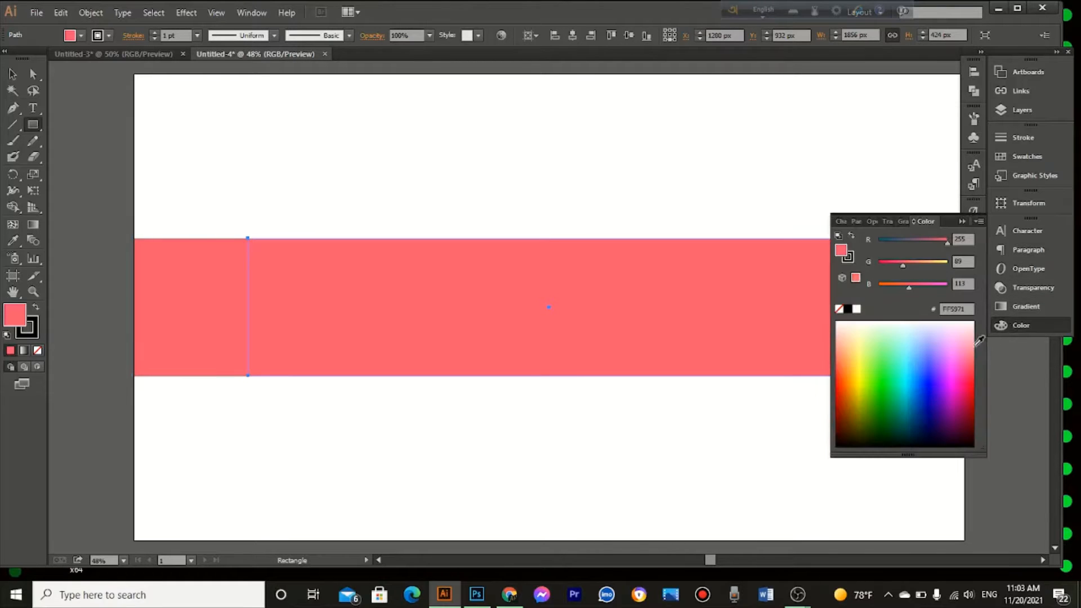
left_click(936, 359)
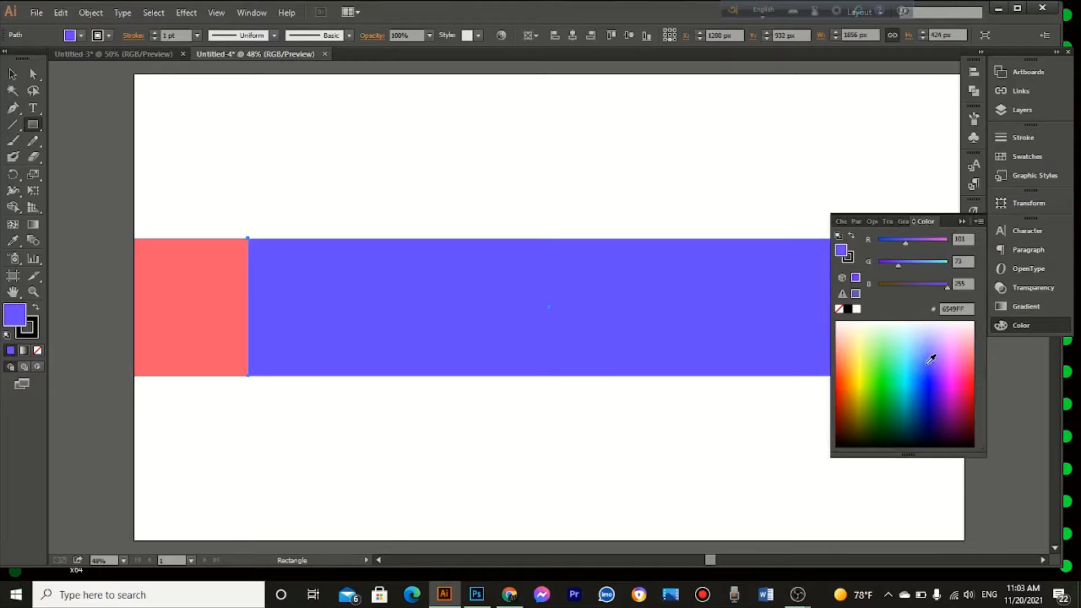
left_click(894, 350)
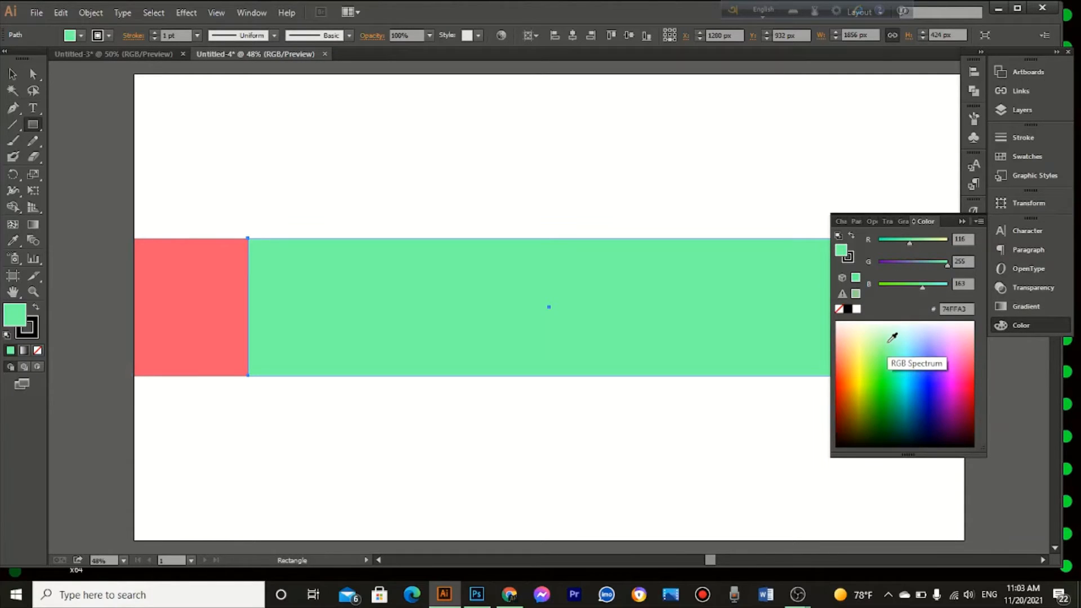
left_click(959, 222)
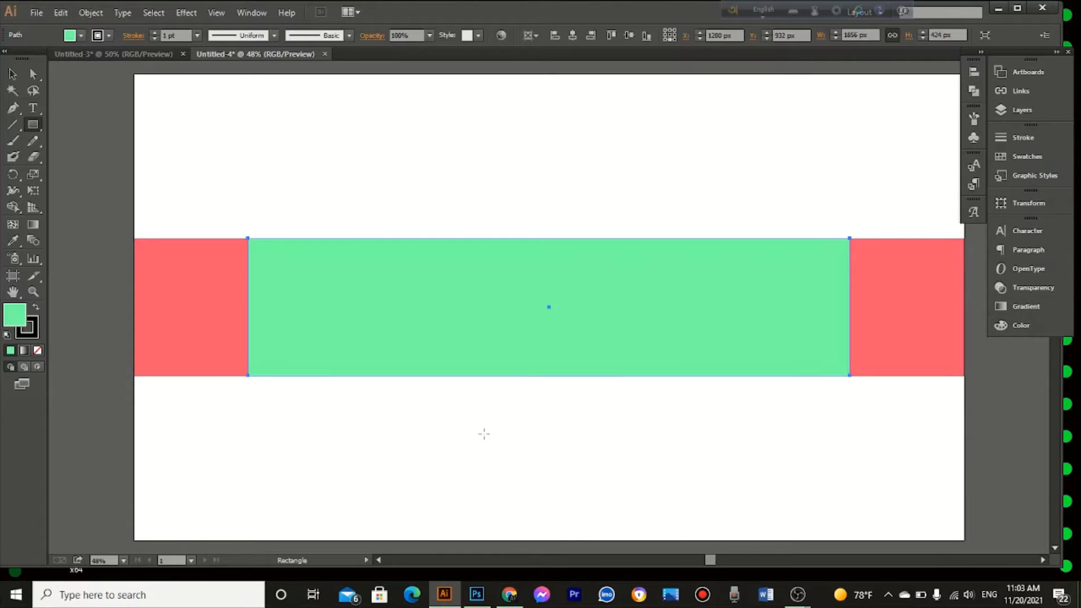
Step: Create a third rectangle 1546 px wide and 423 px high
left_click(388, 195)
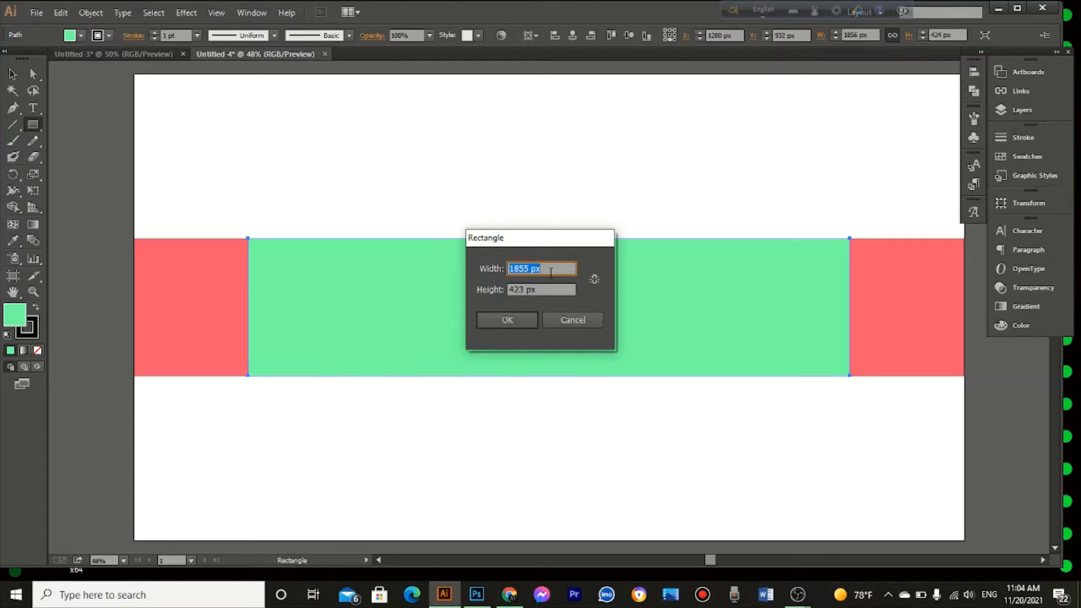
type("1546")
key("Tab")
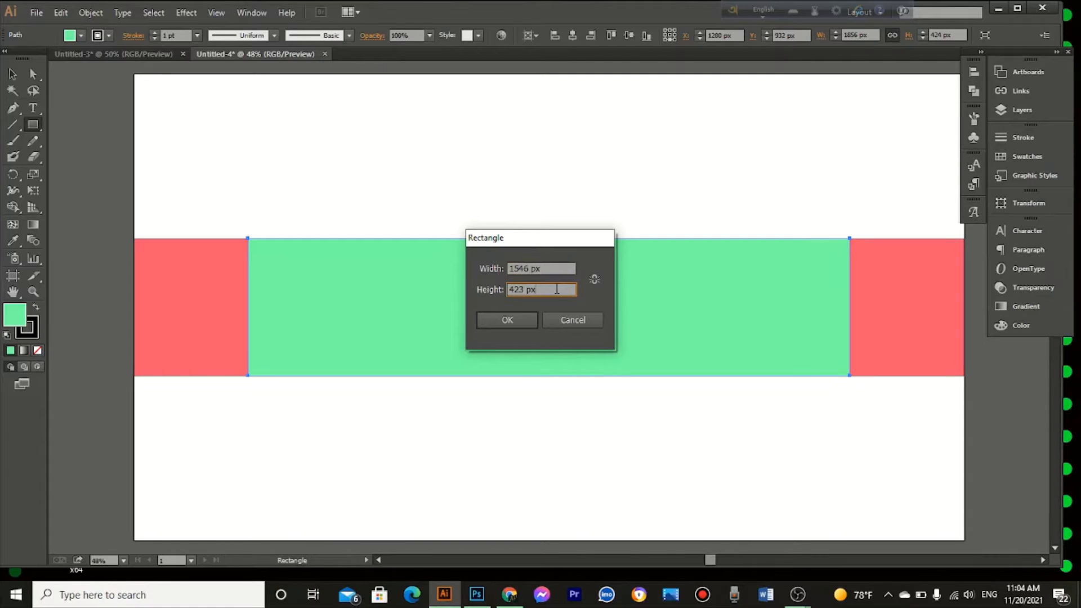
double_click(557, 288)
left_click(510, 316)
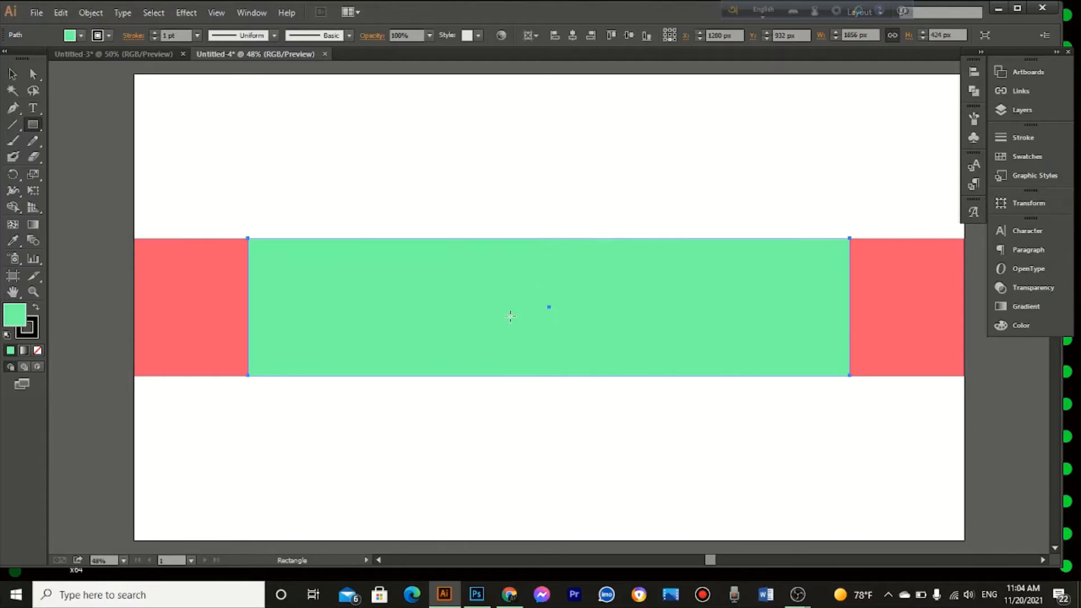
Step: Fill the 1546 px wide rectangle with light orange (FF9A84)
left_click(1003, 326)
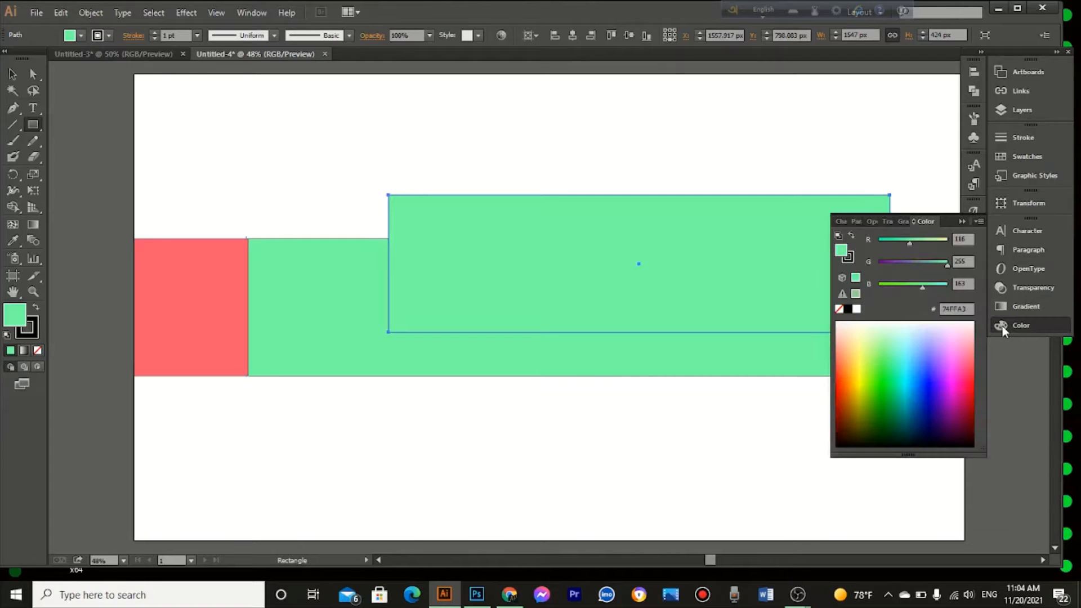
left_click(927, 388)
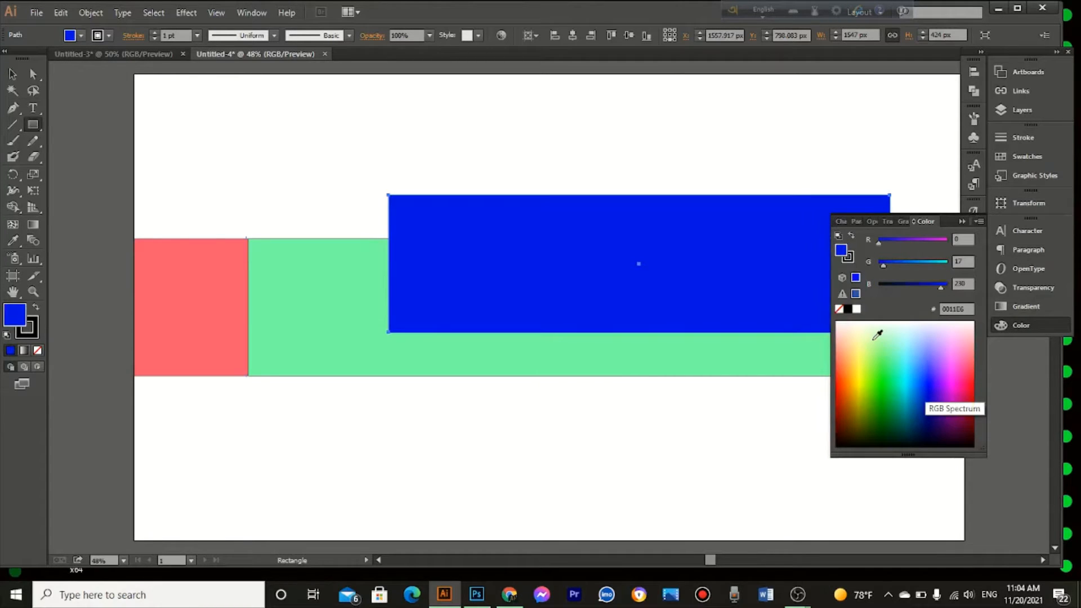
left_click(873, 337)
left_click(854, 341)
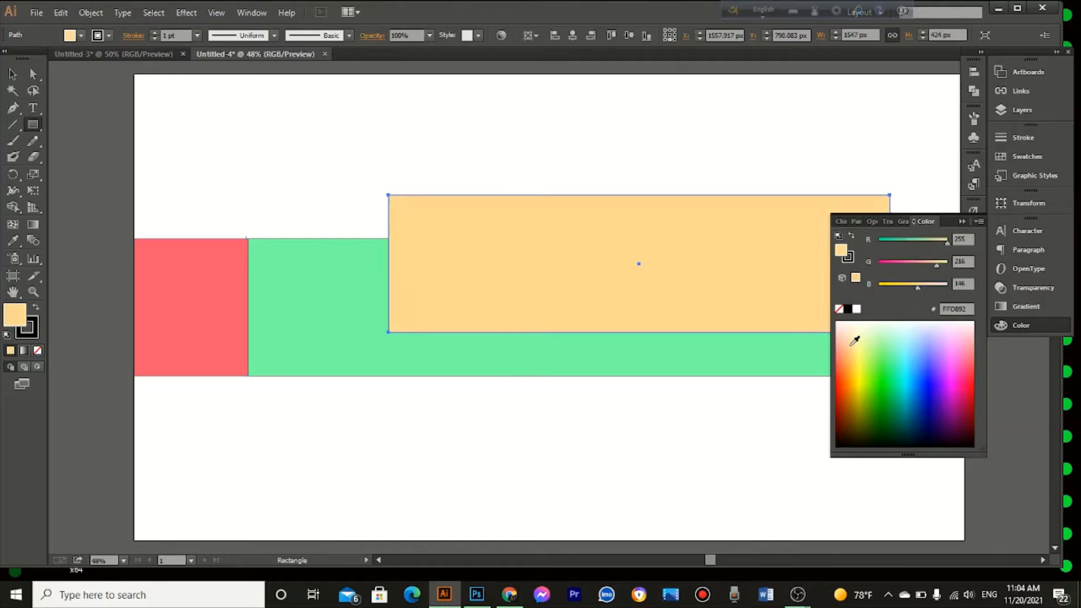
left_click(845, 340)
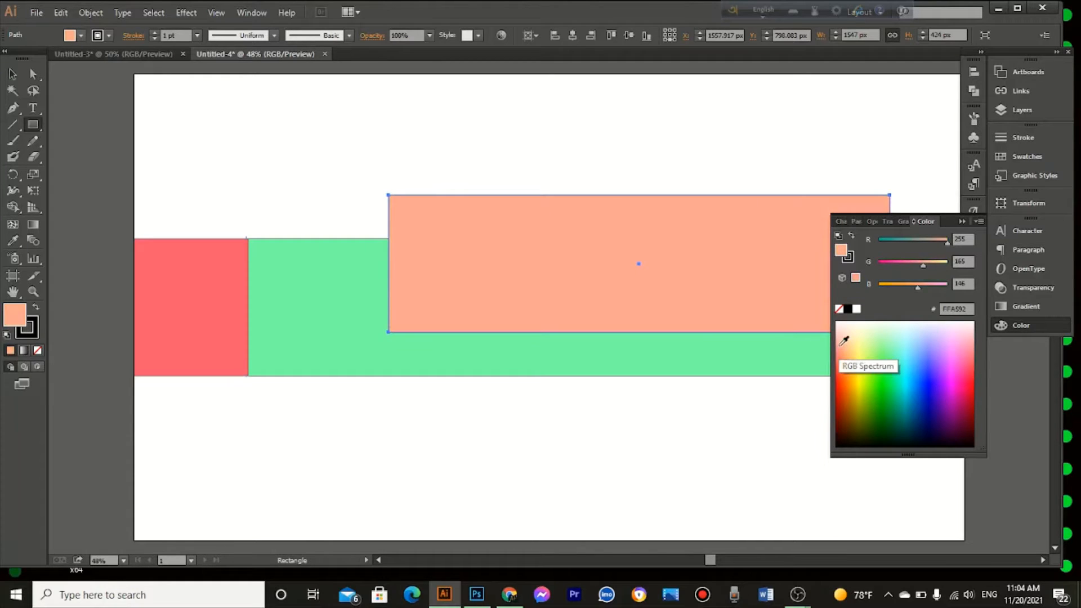
left_click(845, 356)
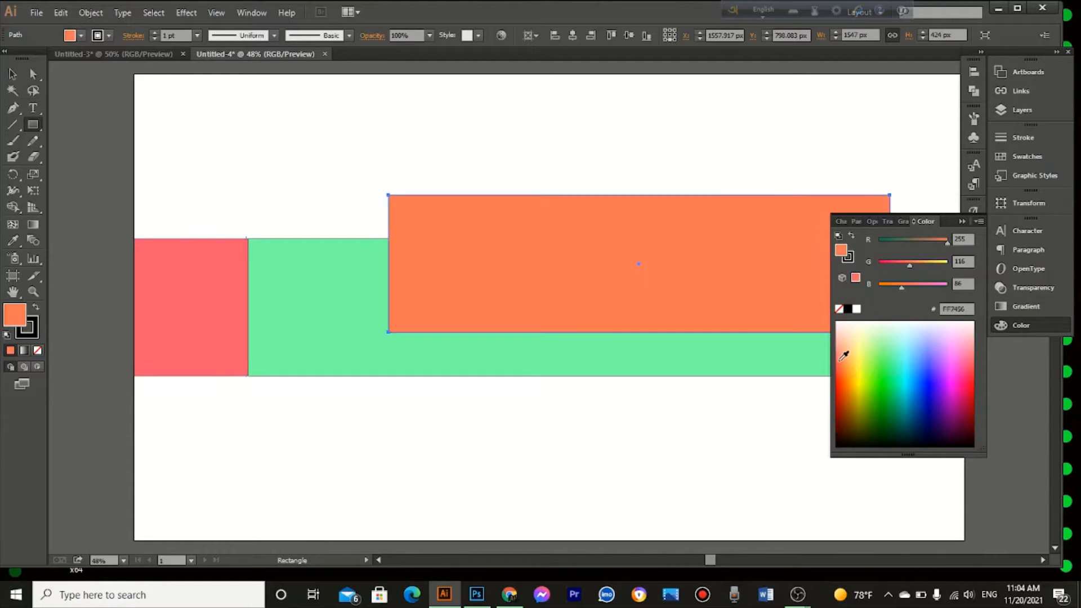
left_click(843, 345)
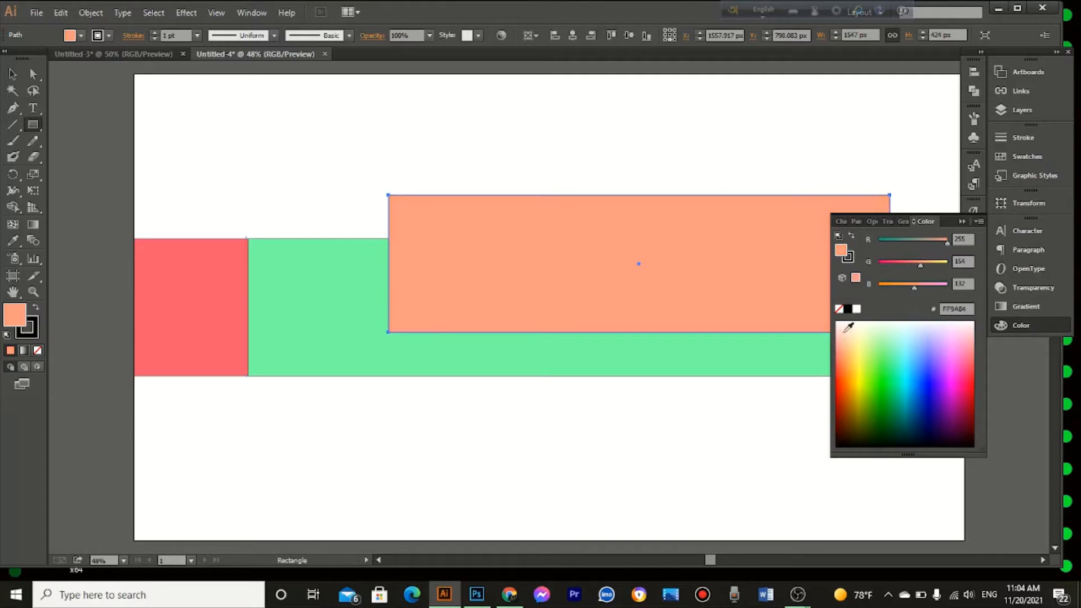
left_click(958, 225)
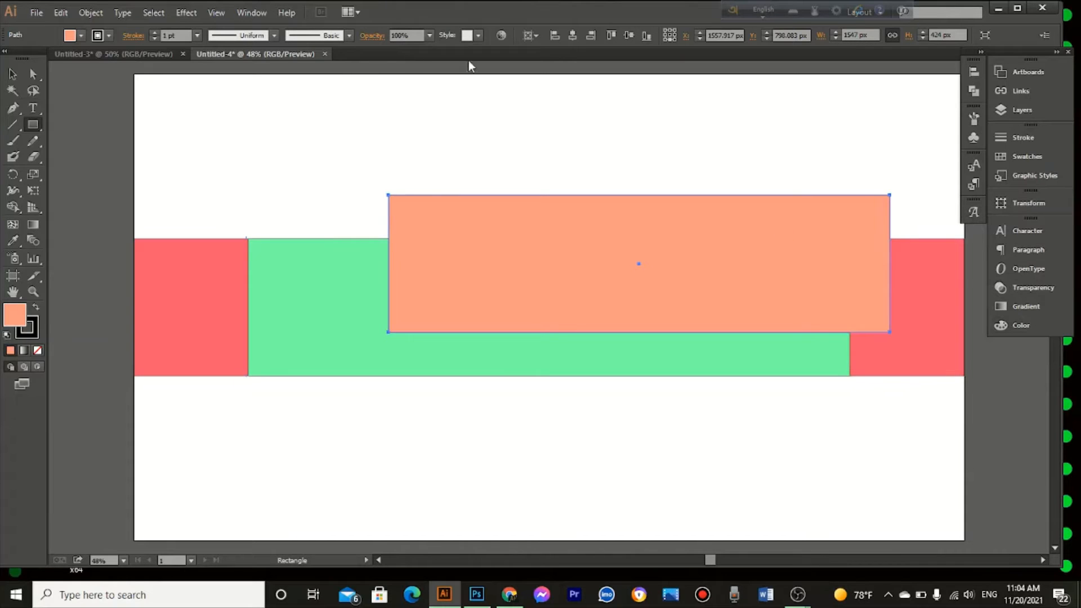
Step: Center the light orange rectangle on the artboard vertically and horizontally, leaving it deselected
left_click(627, 35)
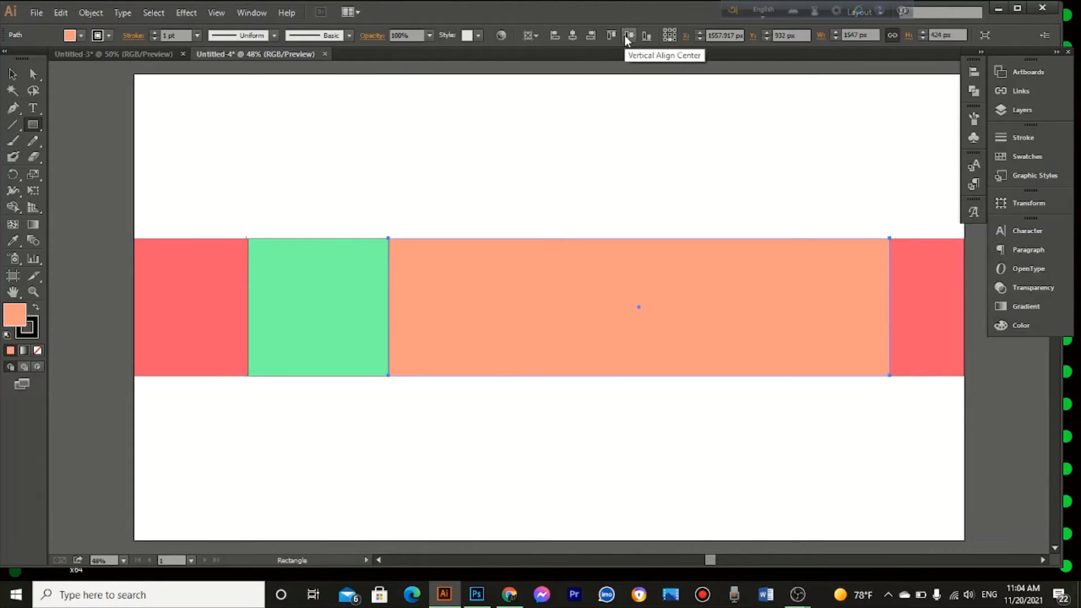
left_click(572, 37)
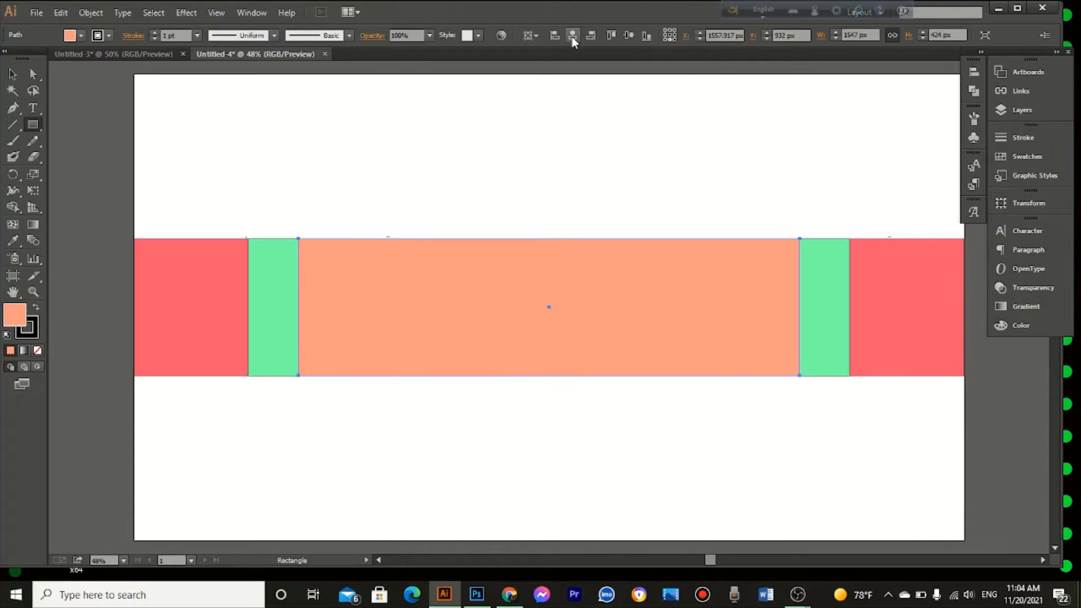
left_click(12, 73)
left_click(373, 169)
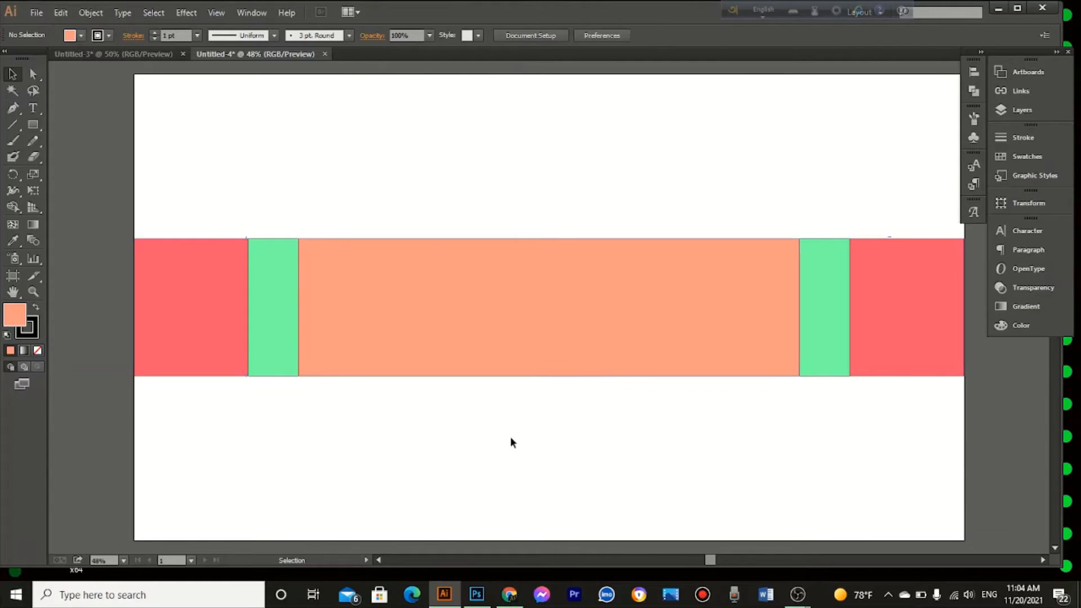
Step: Open the abstract-luxury-gradient-blue-background studio banner image from the Downloads folder
left_click(34, 14)
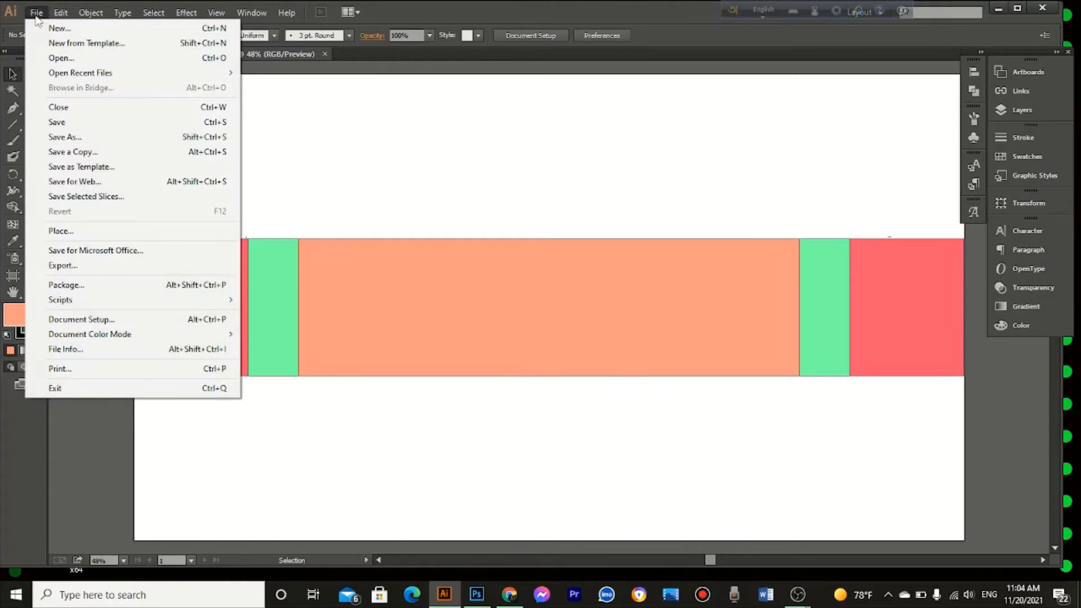
left_click(50, 58)
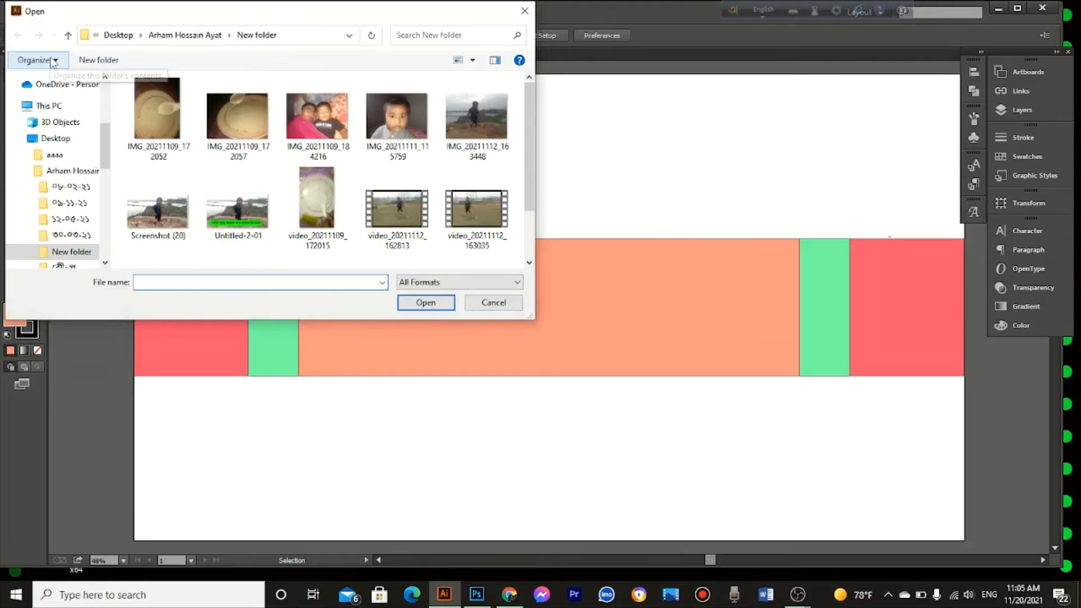
scroll(64, 127, "up", 3)
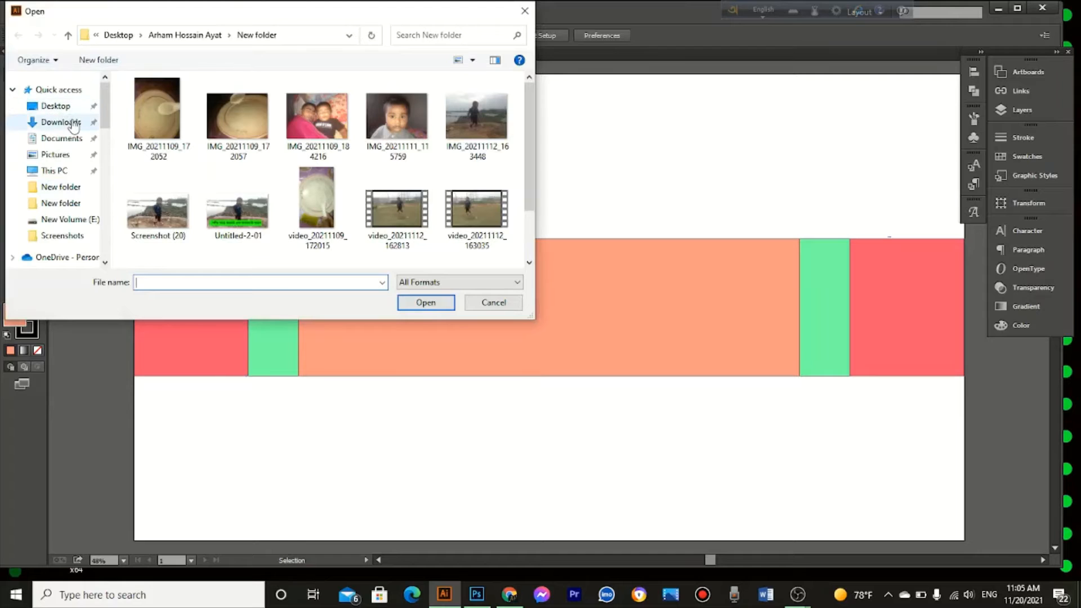
left_click(61, 123)
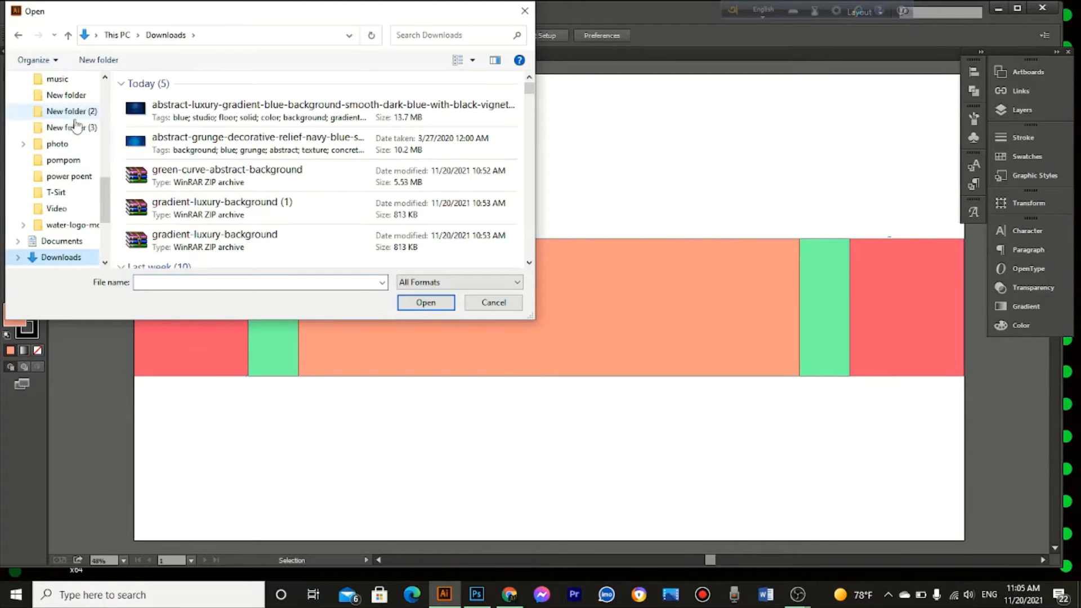
left_click(186, 111)
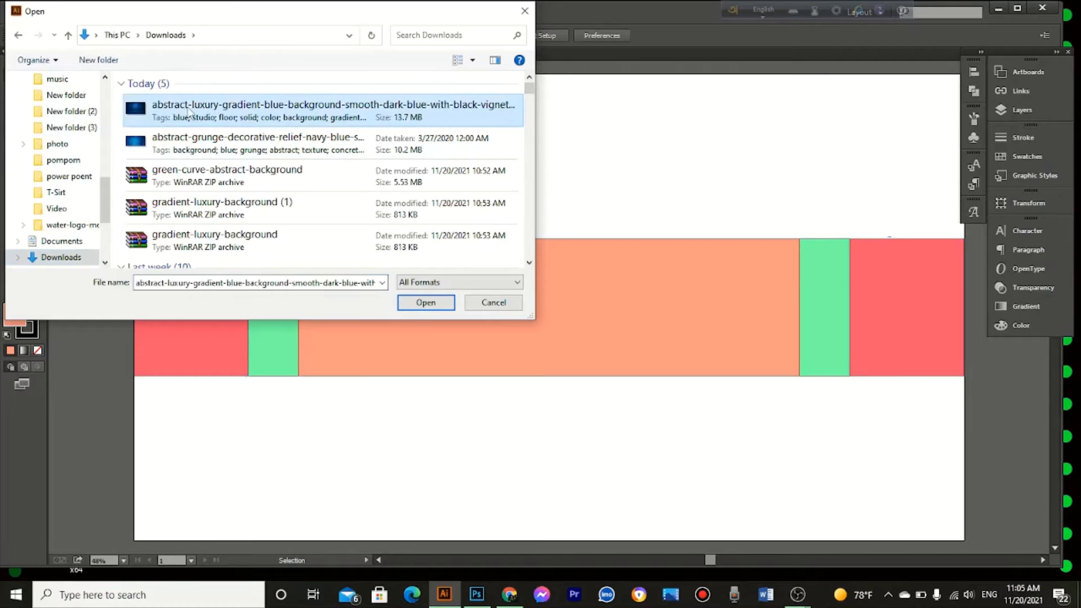
left_click(439, 304)
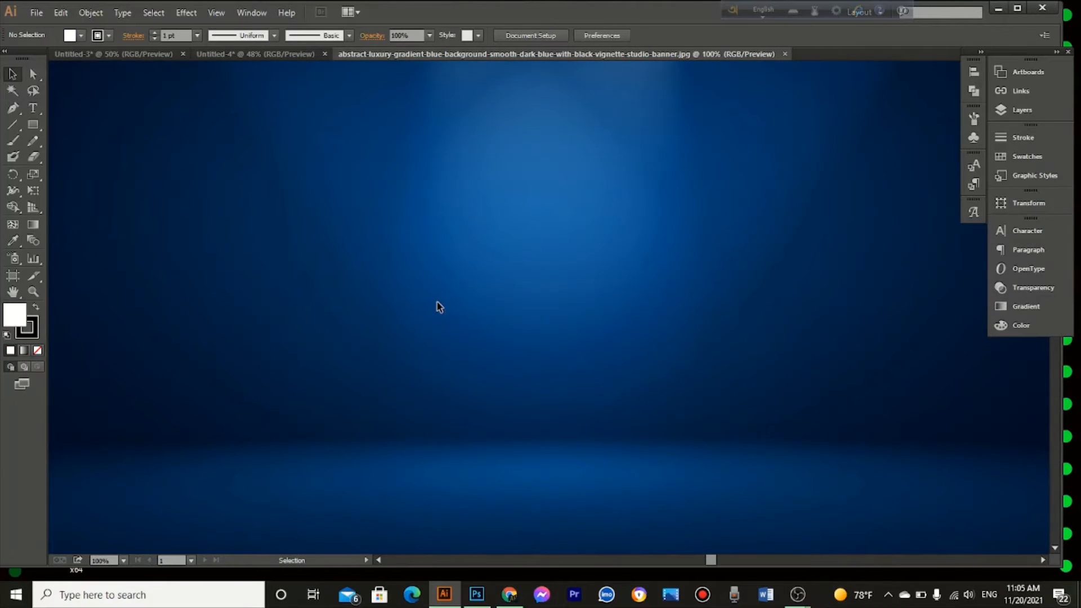
Step: Bring the blue background image into the banner layout, scaled to cover the whole artboard, and send it behind the rectangles
left_click_drag(437, 304, 337, 230)
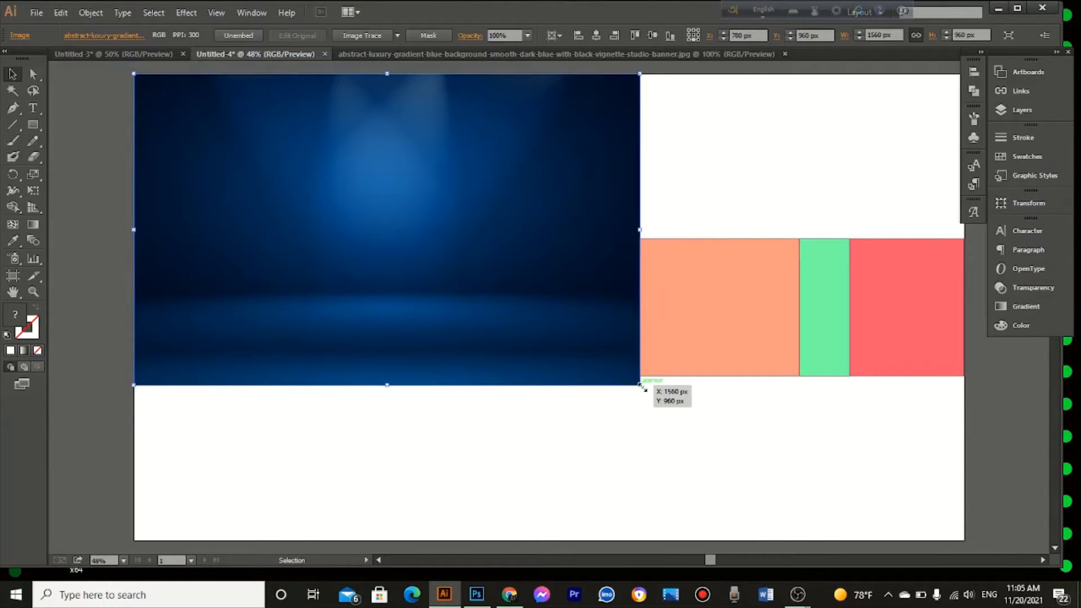
left_click_drag(641, 386, 963, 542)
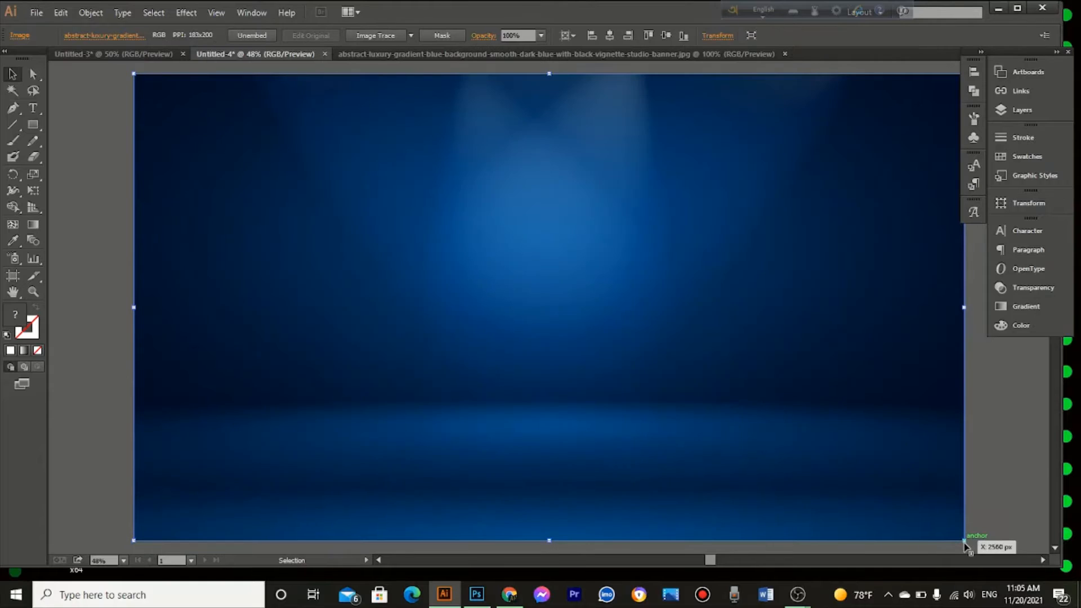
right_click(880, 430)
mouse_move(929, 504)
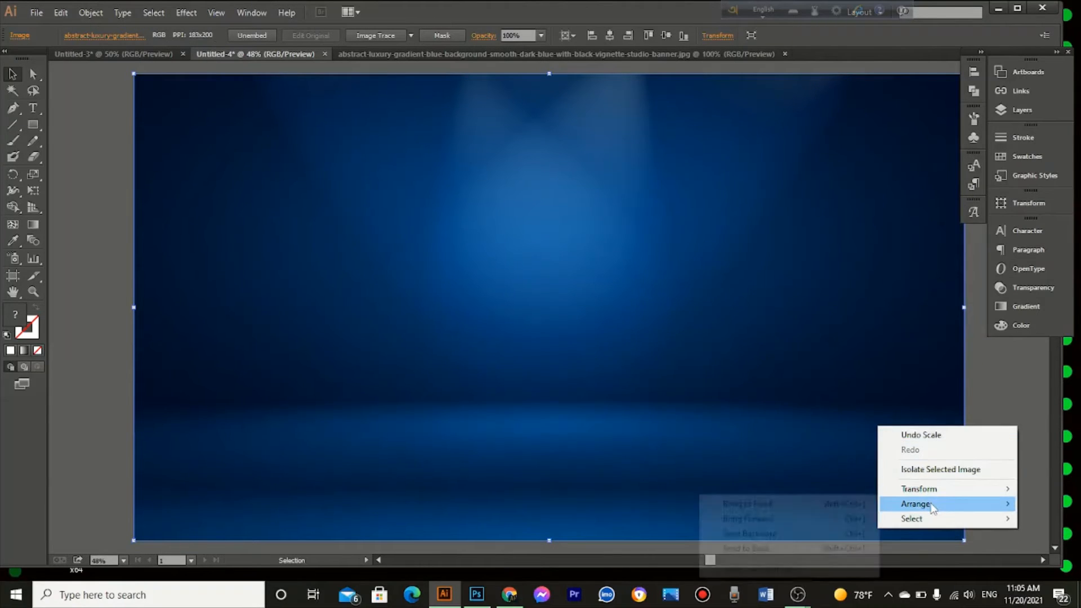
left_click(782, 549)
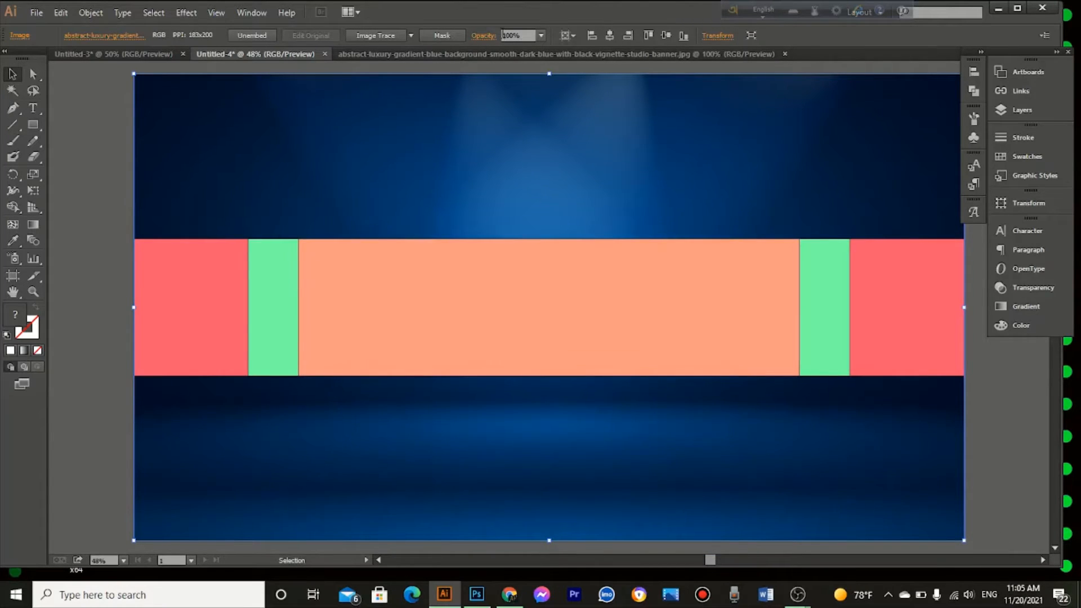
Step: Set the blue background image's opacity to 80% and deselect it
left_click(541, 36)
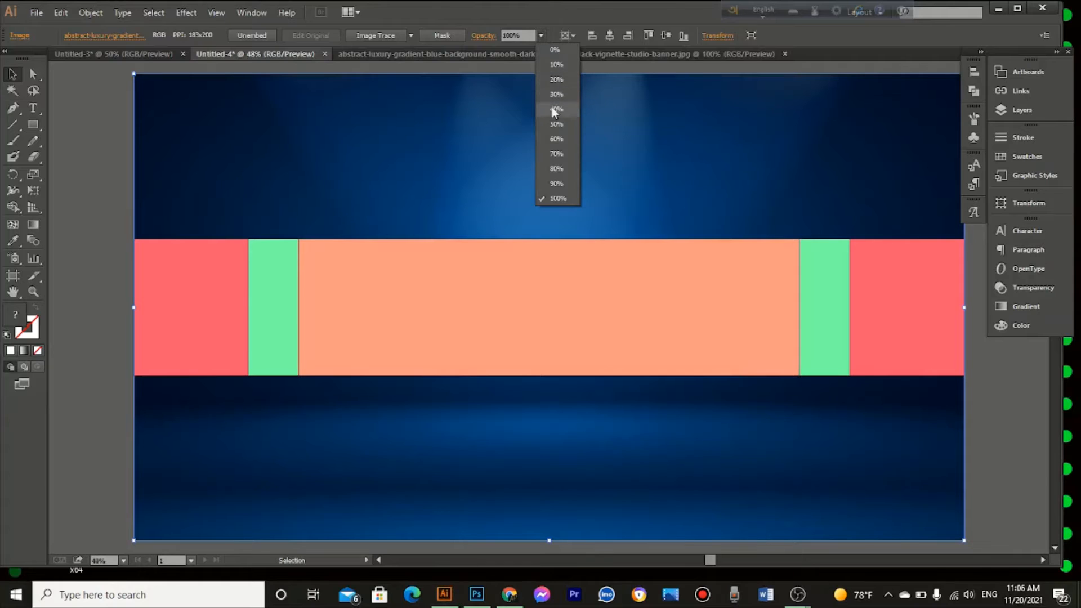
left_click(551, 129)
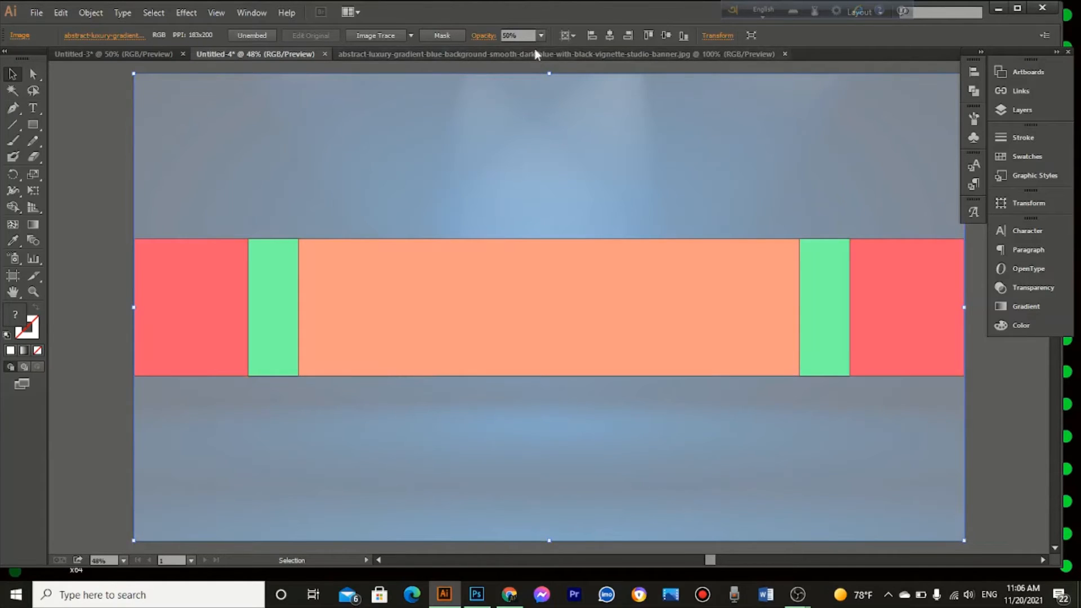
left_click(541, 36)
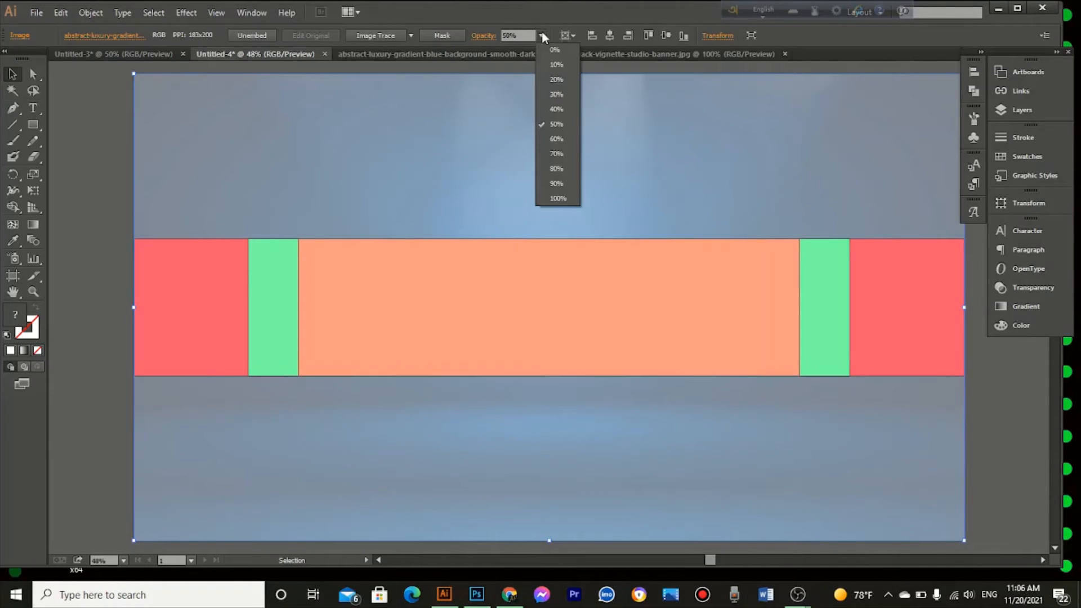
left_click(553, 167)
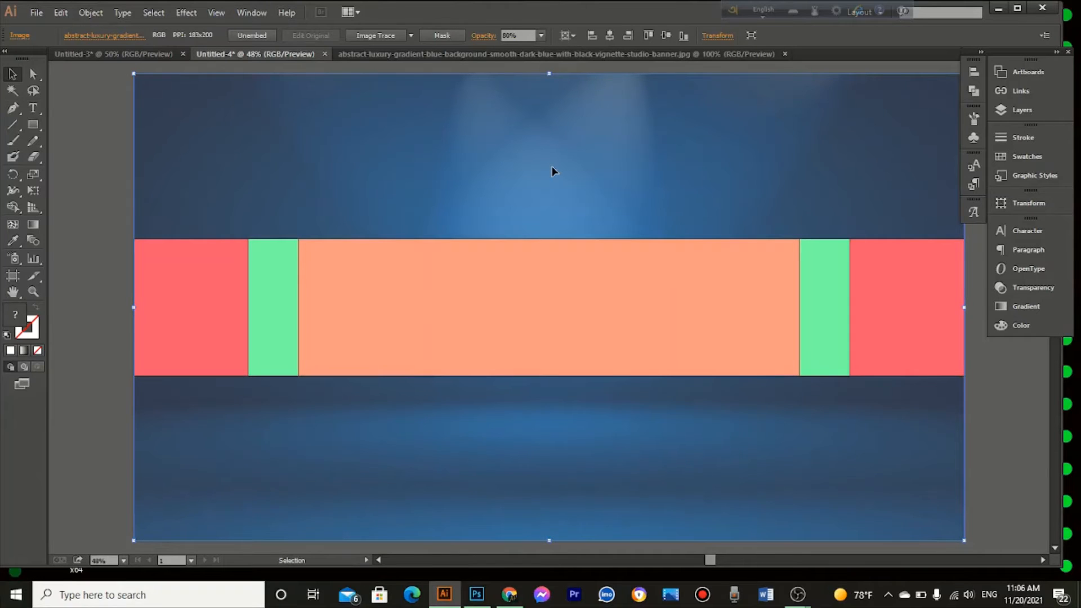
left_click(109, 153)
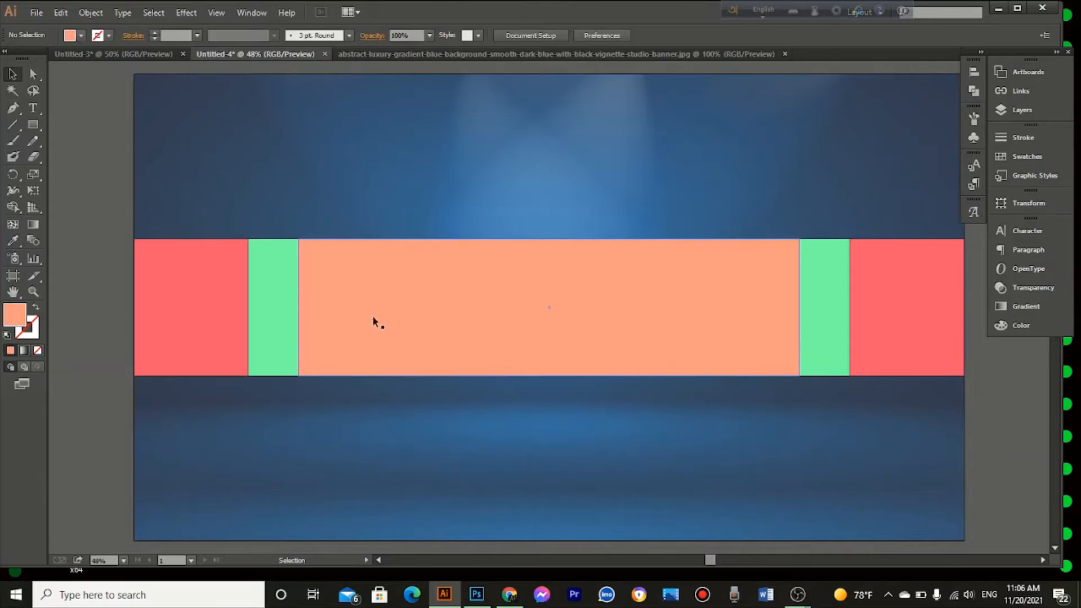
left_click(213, 313)
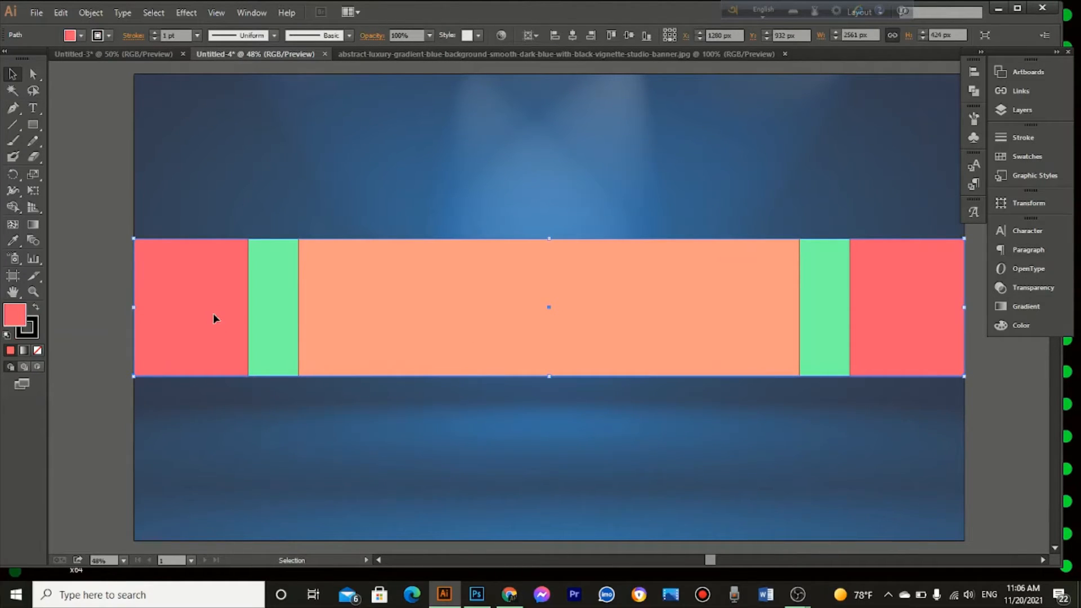
left_click(95, 228)
left_click(424, 324)
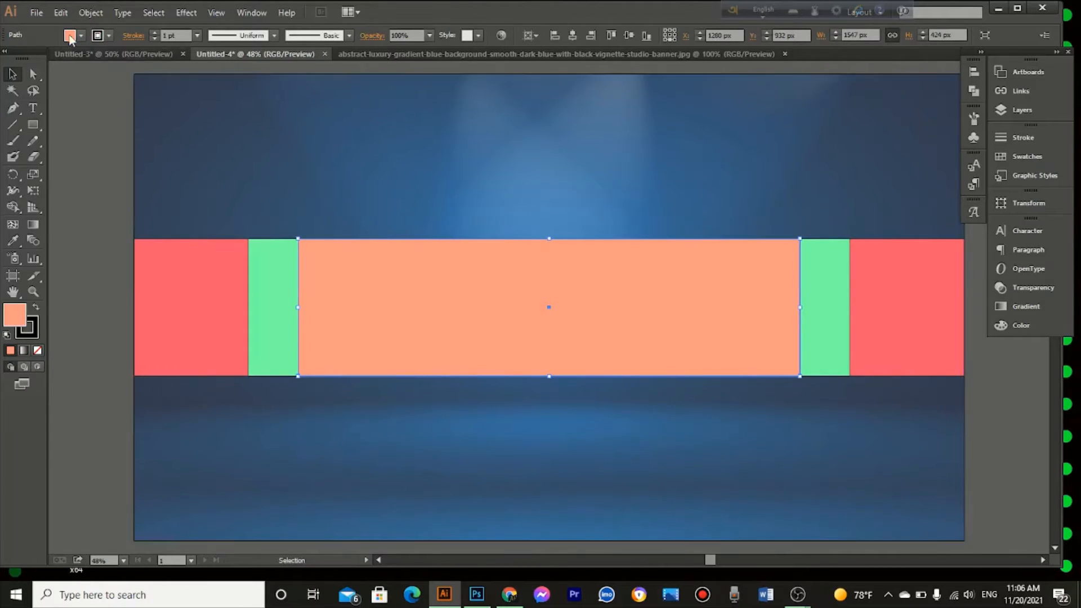
Step: Open the arh photo from New folder on the Desktop and close the blue background image's own document
left_click(37, 14)
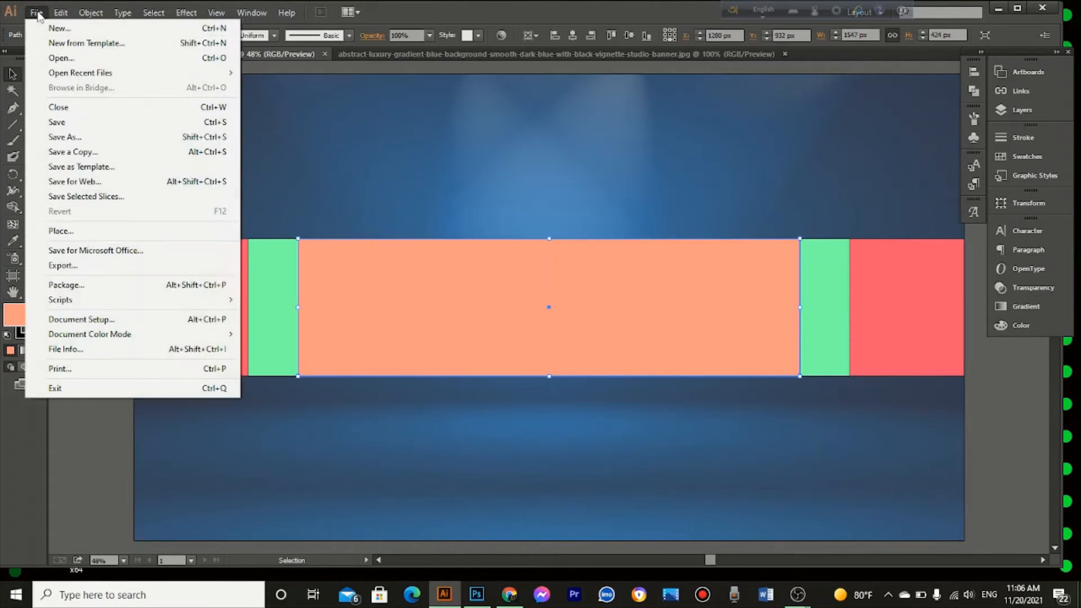
left_click(60, 58)
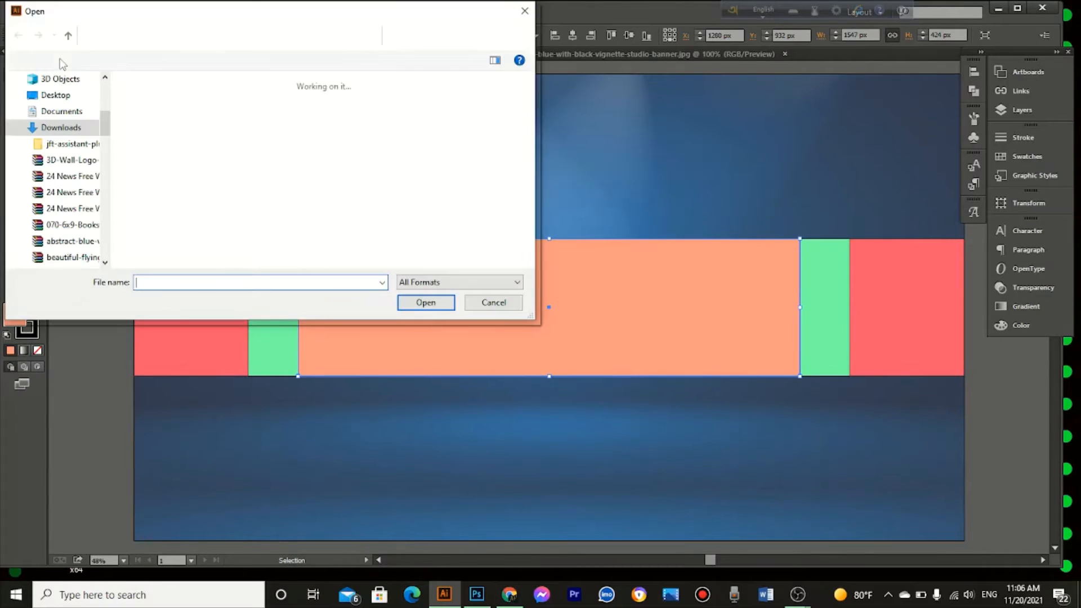
scroll(77, 196, "down", 4)
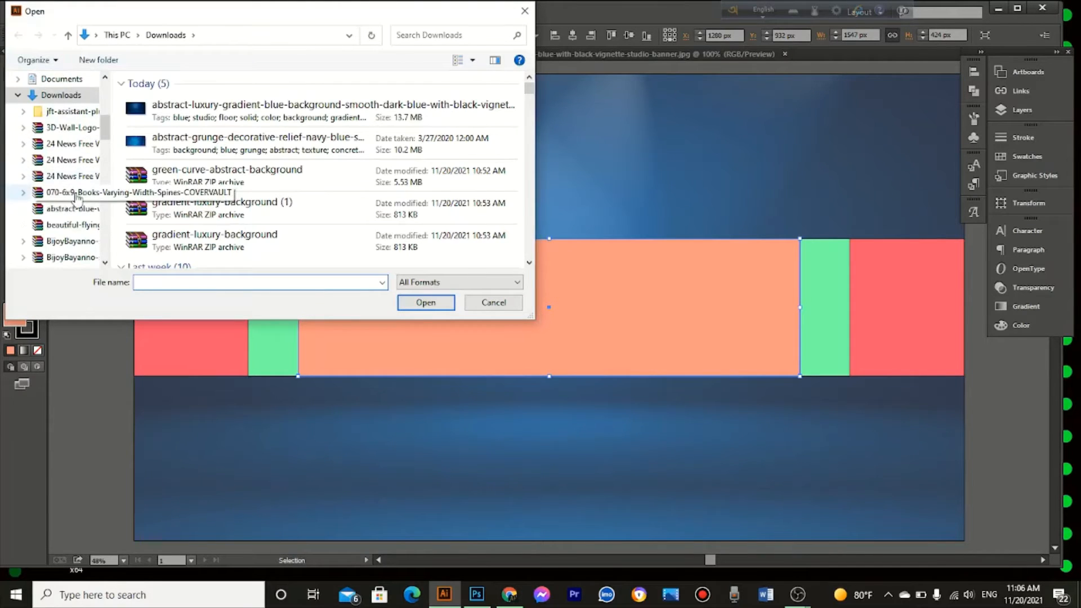
scroll(77, 196, "down", 3)
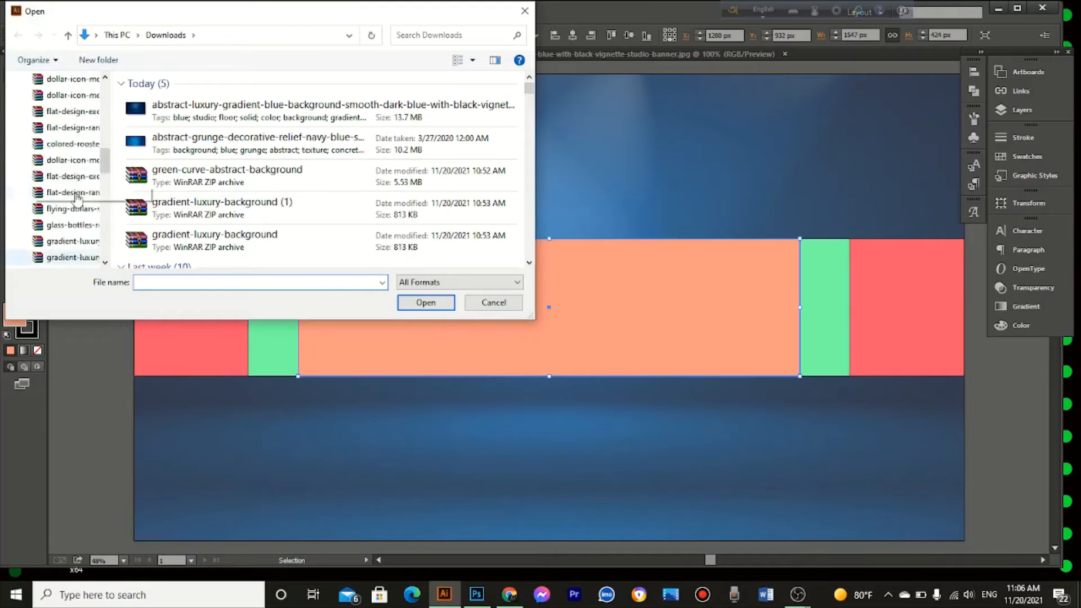
scroll(76, 186, "up", 10)
left_click(56, 105)
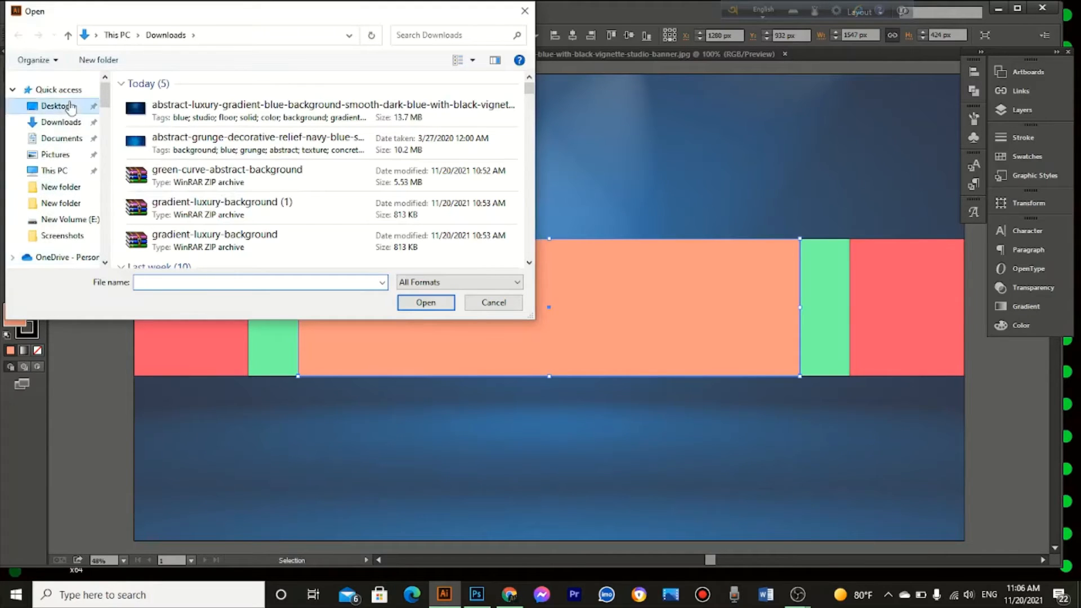
double_click(182, 157)
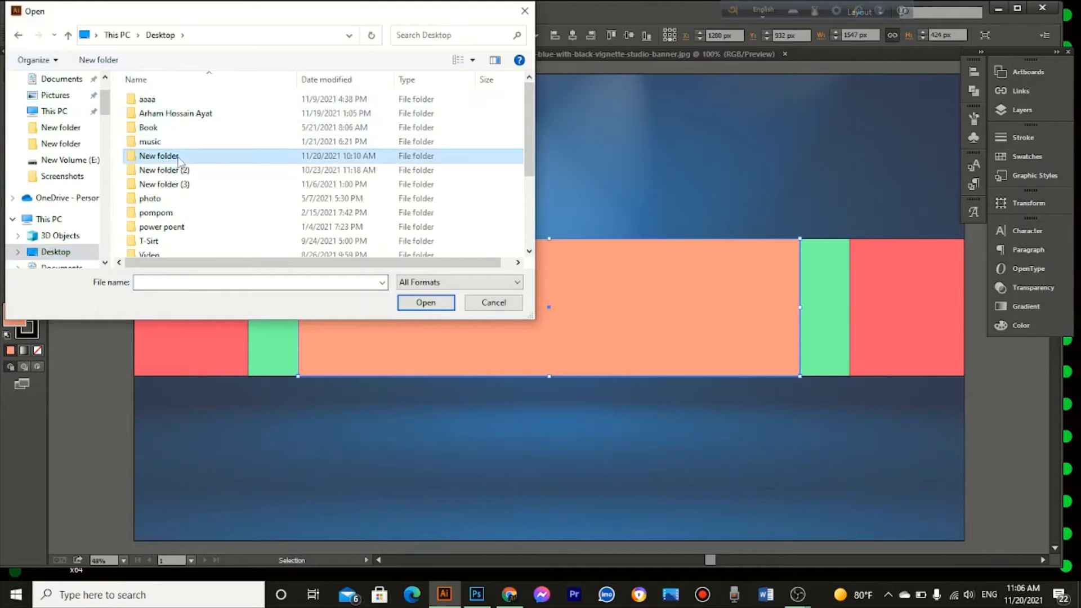
scroll(317, 196, "down", 5)
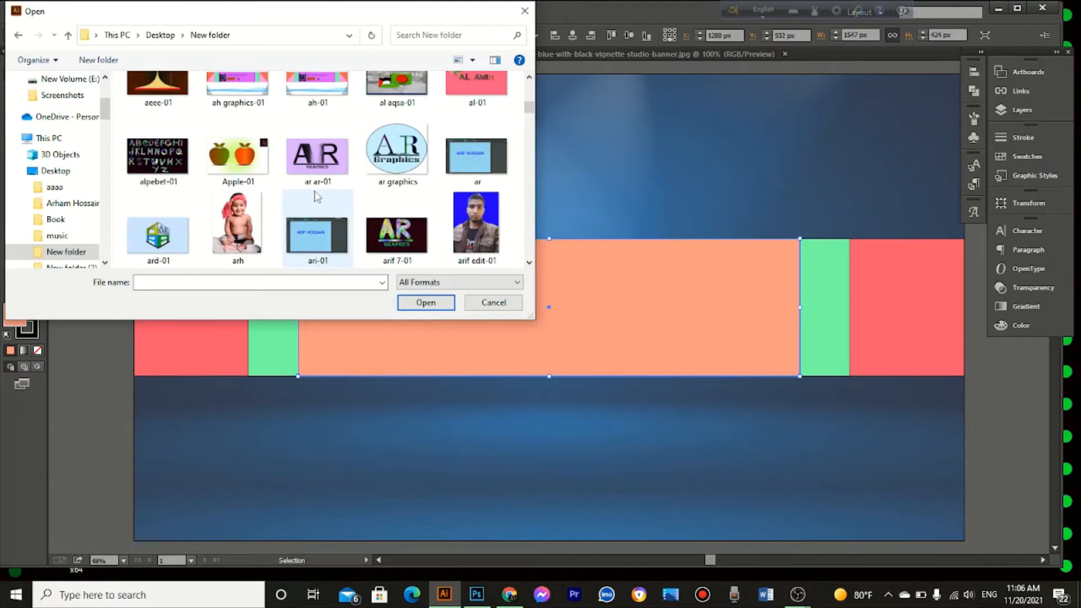
left_click(237, 228)
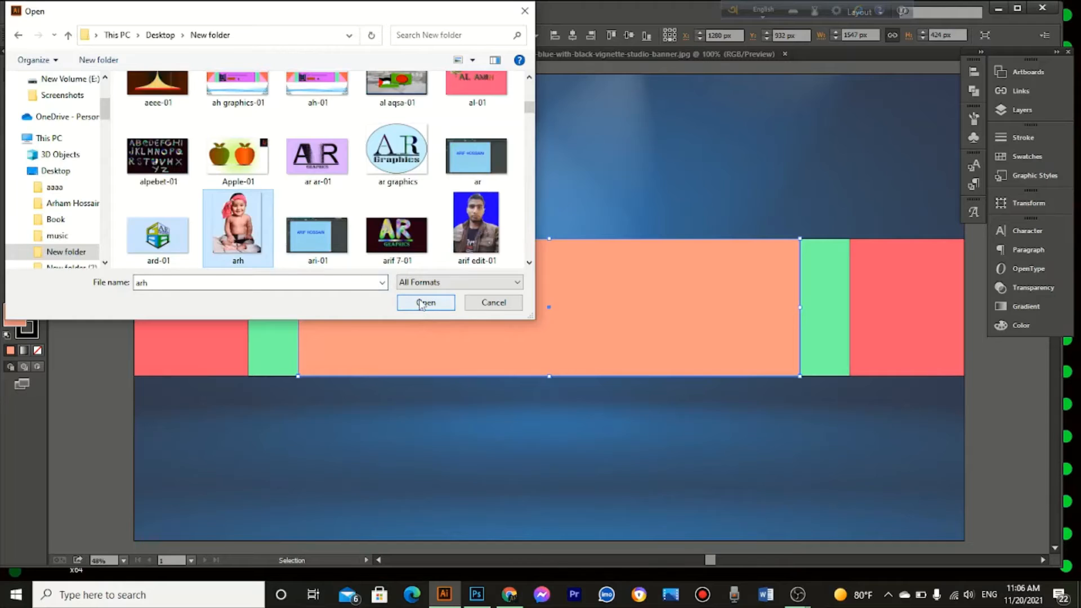
left_click(426, 303)
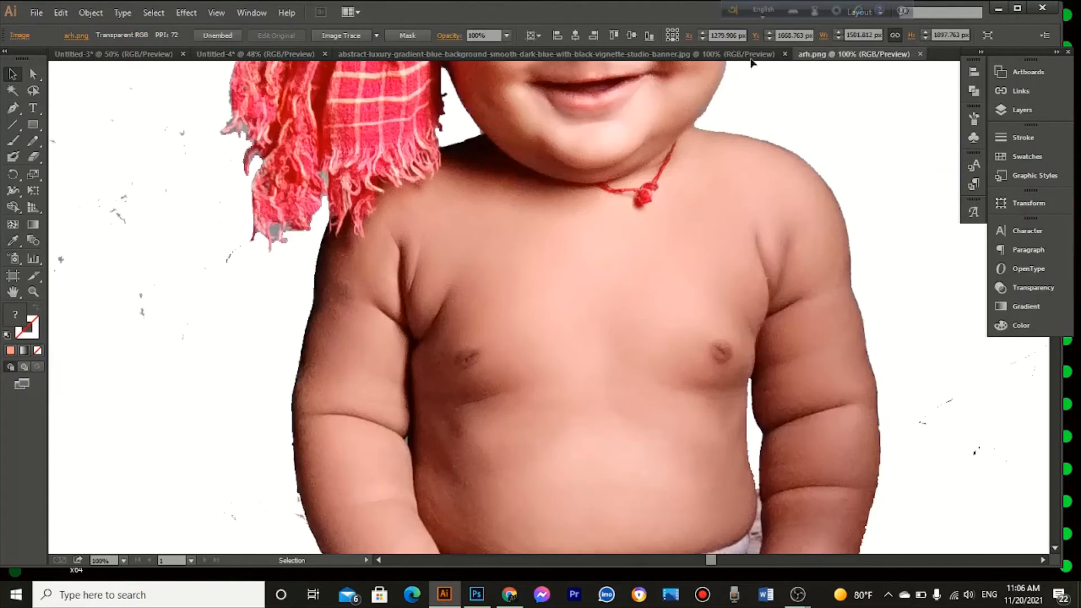
left_click(785, 54)
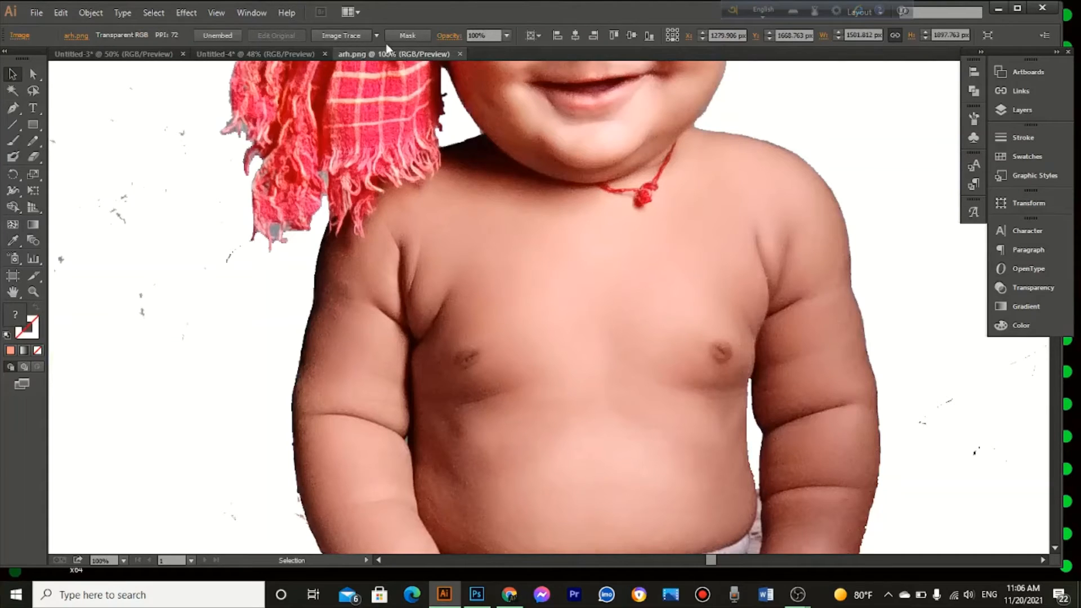
Step: Bring the arh photo into the banner layout and scale it down to about 442 × 559 px
left_click_drag(577, 265, 432, 267)
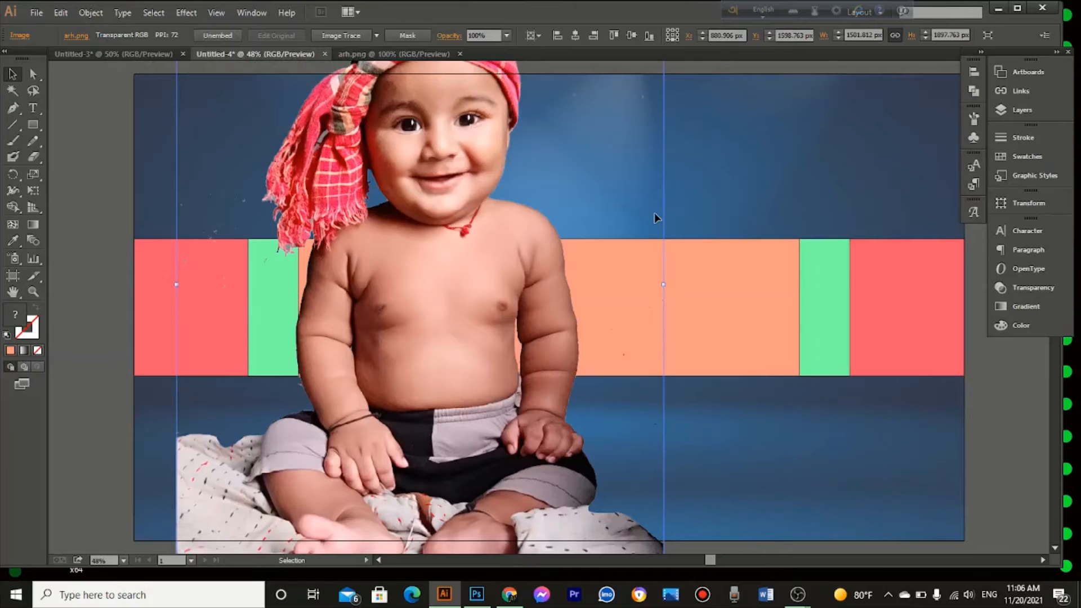
scroll(656, 217, "up", 3)
scroll(656, 204, "up", 6)
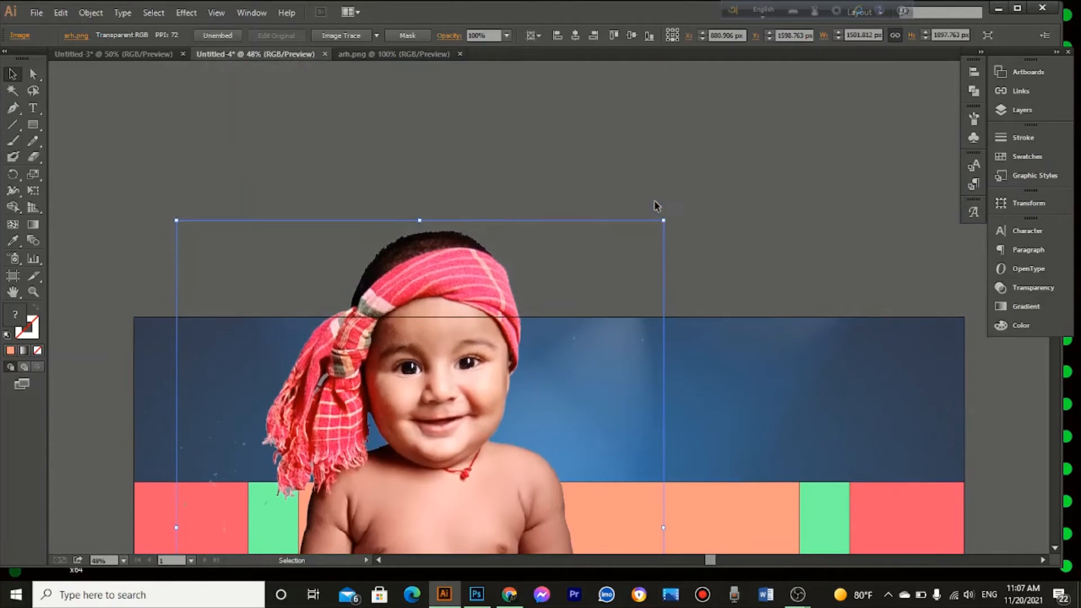
left_click_drag(665, 221, 530, 439)
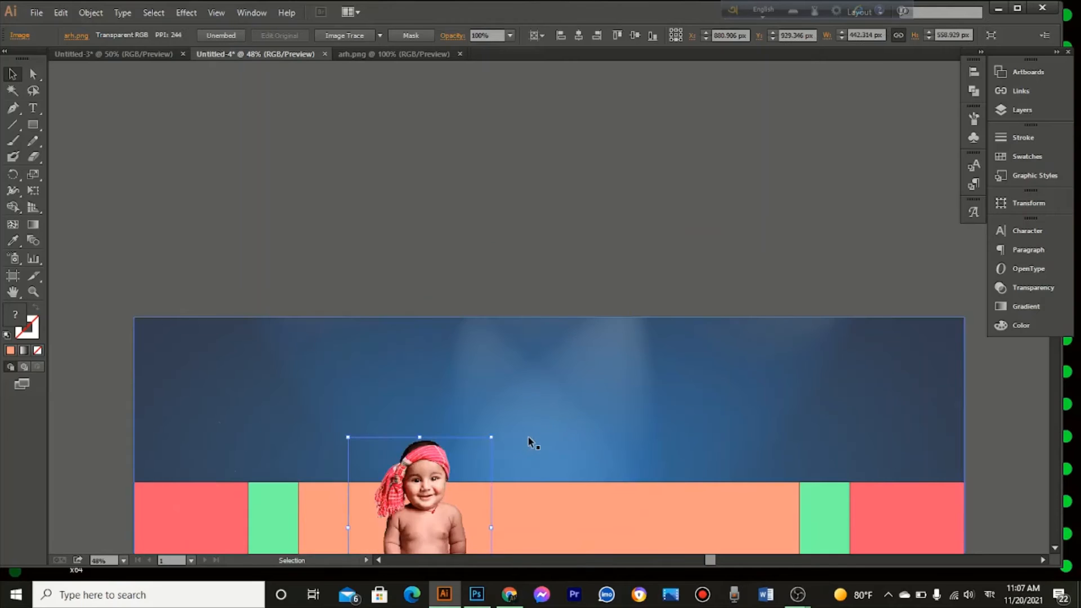
key("ctrl+0")
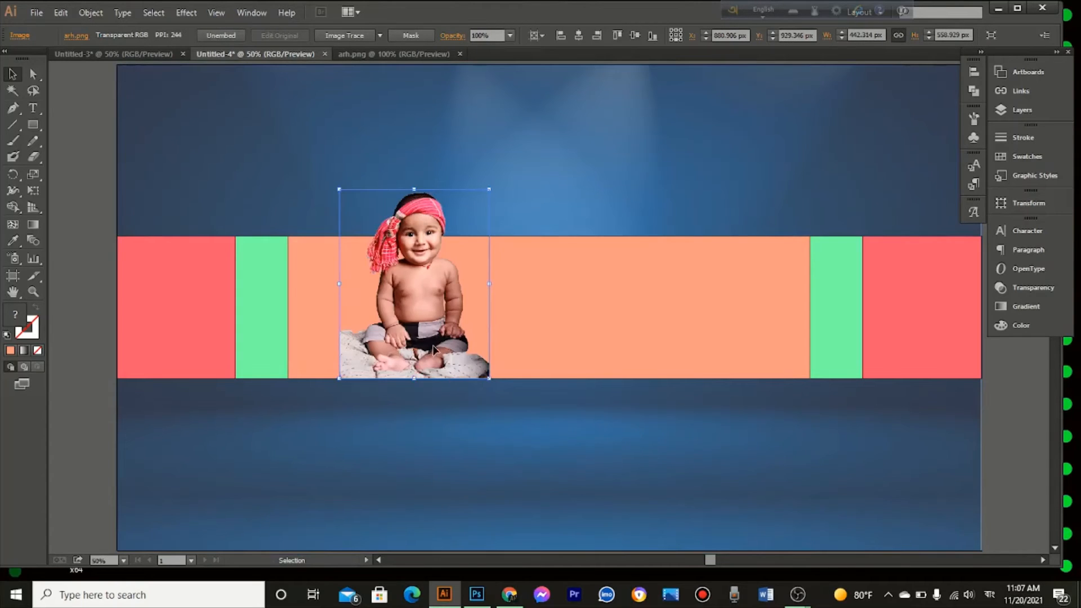
Step: Move the photo to the right end of the light orange rectangle and scale it to about 332 × 419 px, matching the rectangle's height
left_click_drag(429, 341, 750, 337)
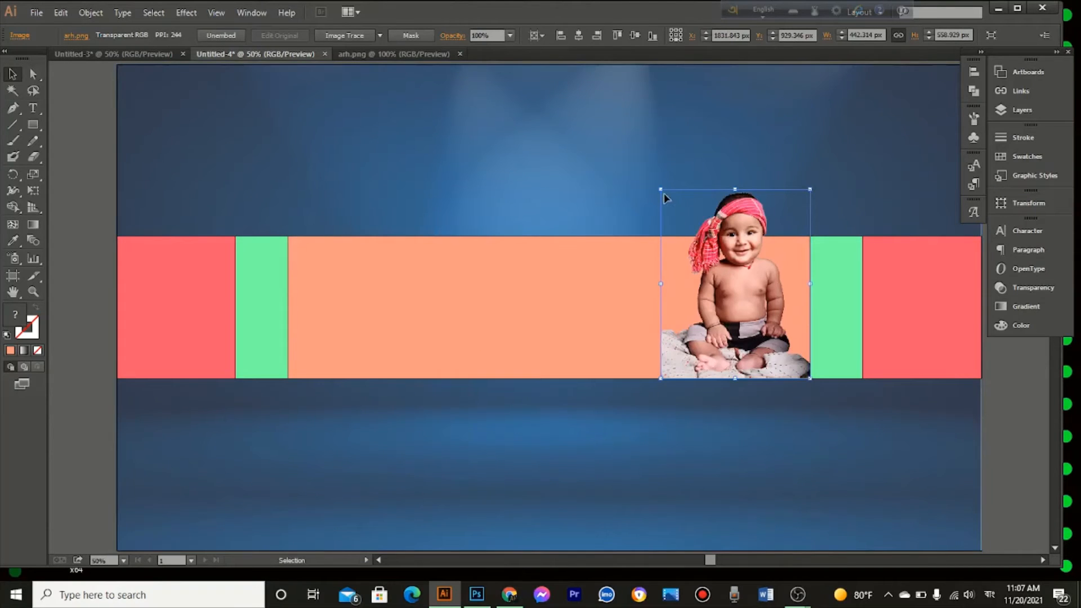
left_click_drag(661, 191, 679, 232)
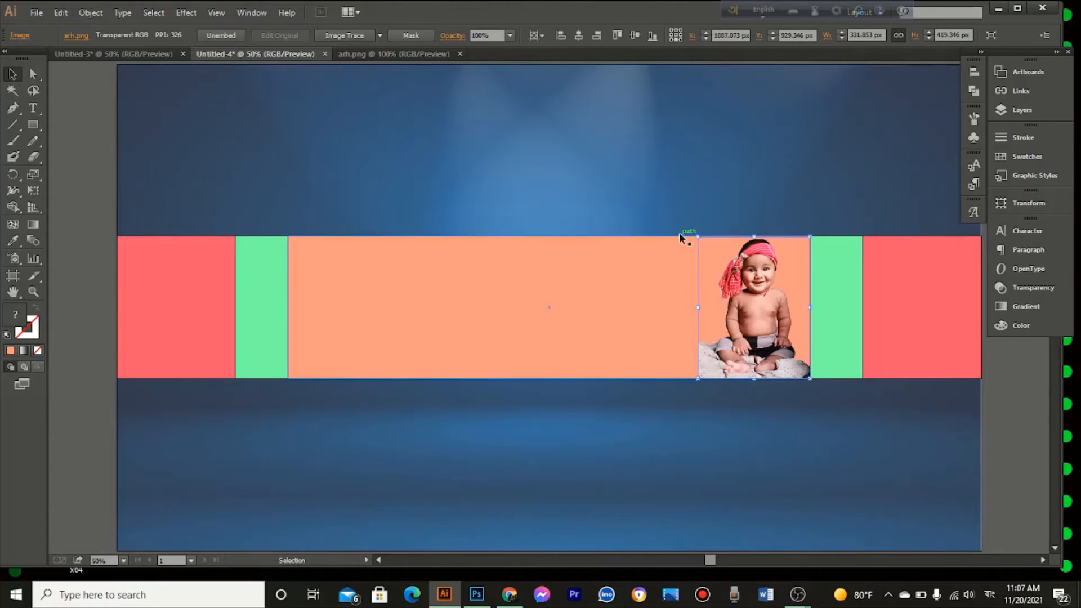
left_click(610, 188)
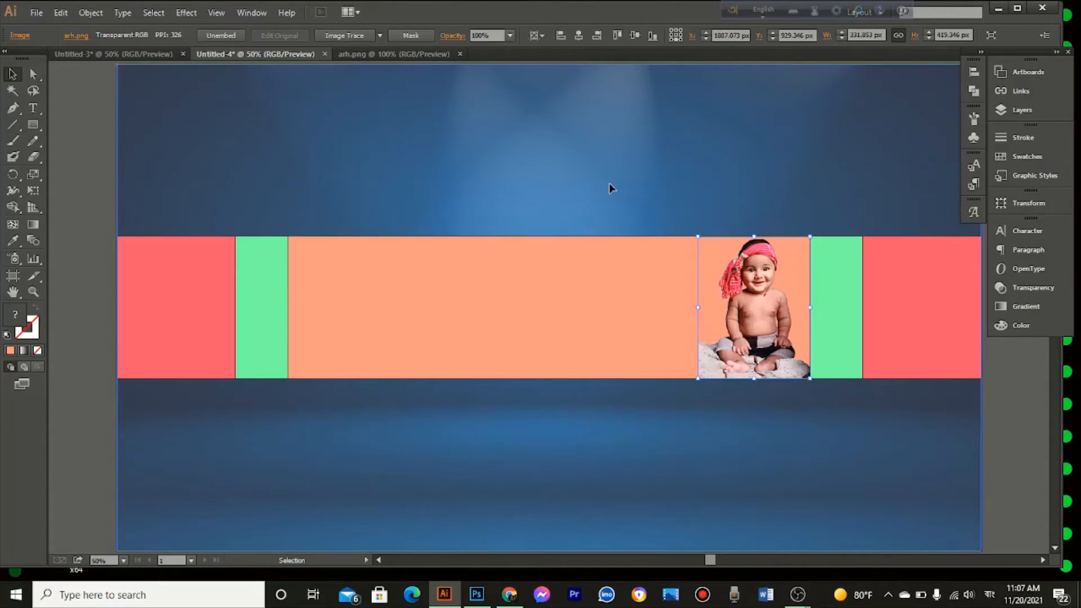
Step: Duplicate the photo about 102 px to its left and bring the original photo to the front
left_click(734, 346)
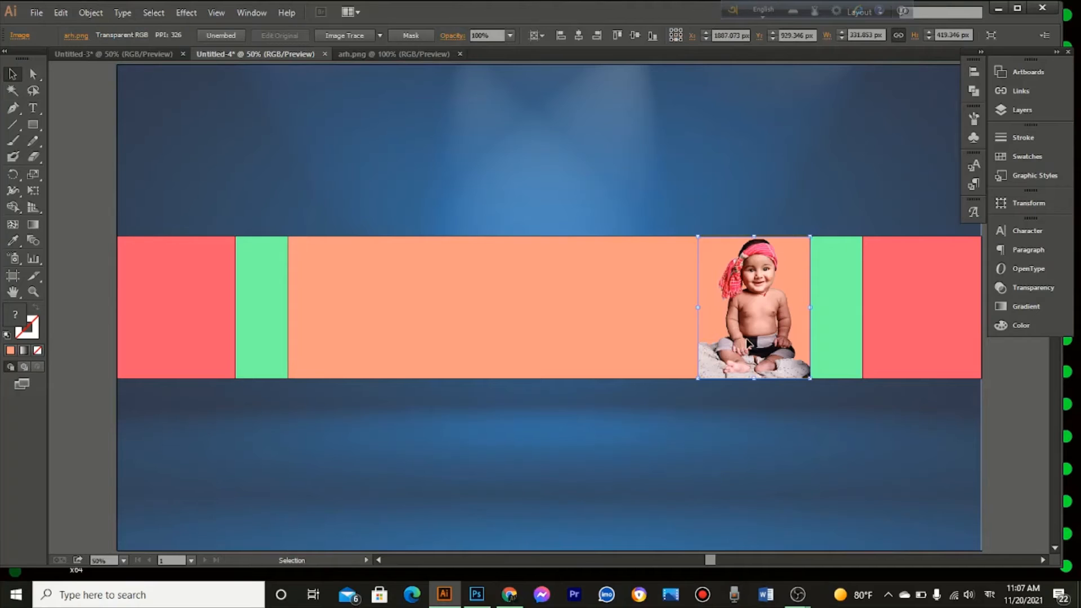
left_click_drag(748, 344, 713, 340)
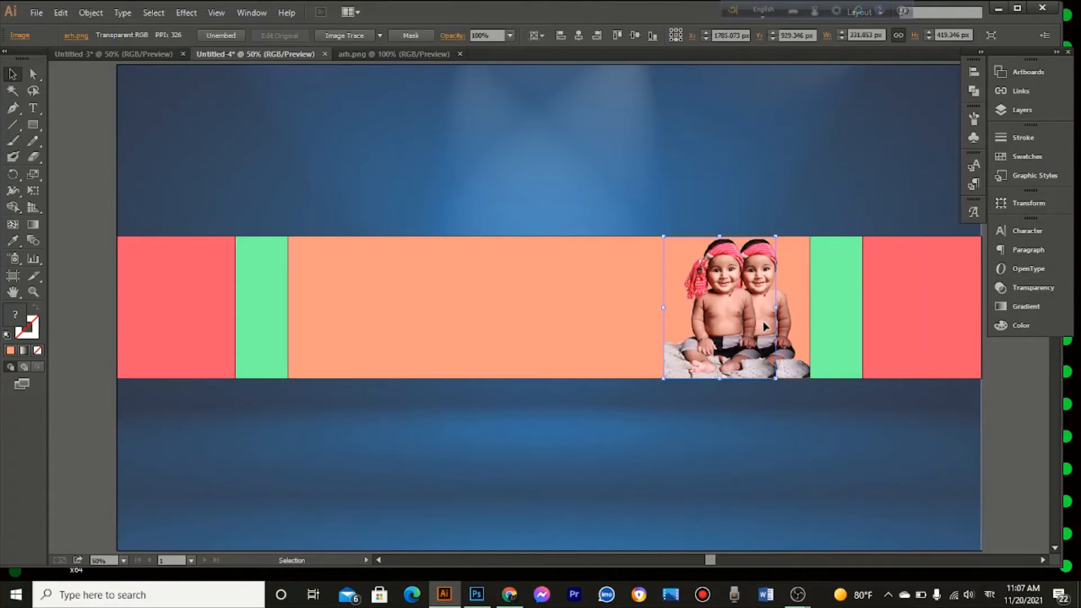
left_click(783, 321)
right_click(782, 319)
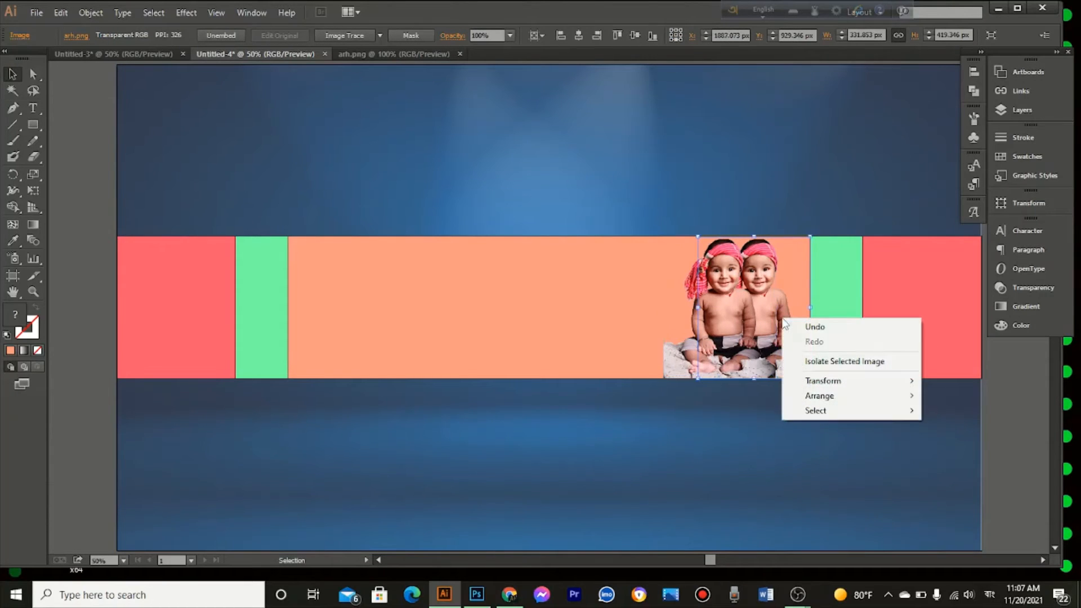
mouse_move(820, 400)
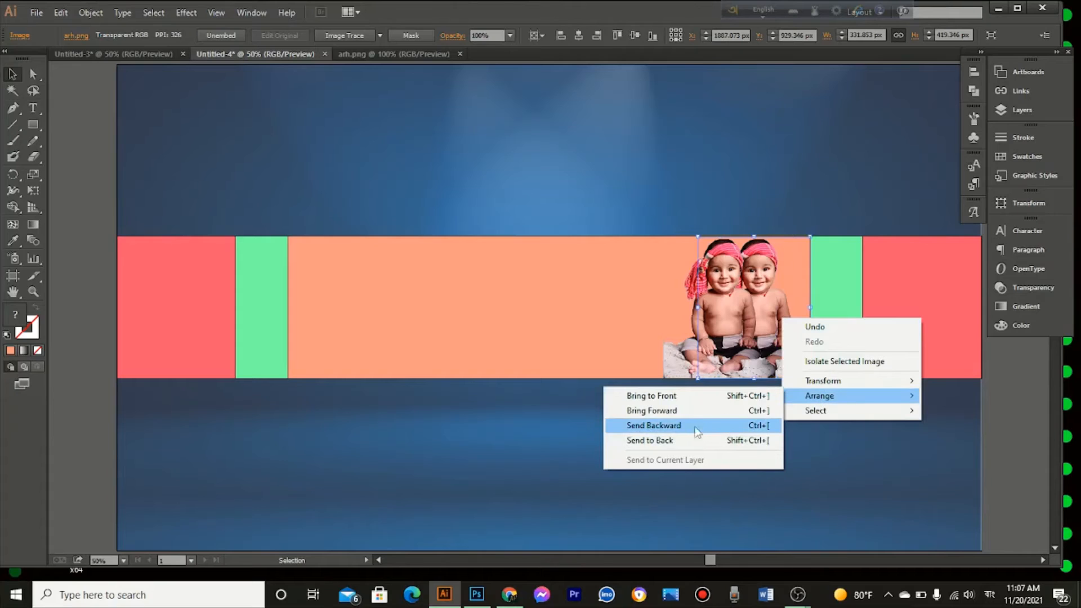
left_click(688, 396)
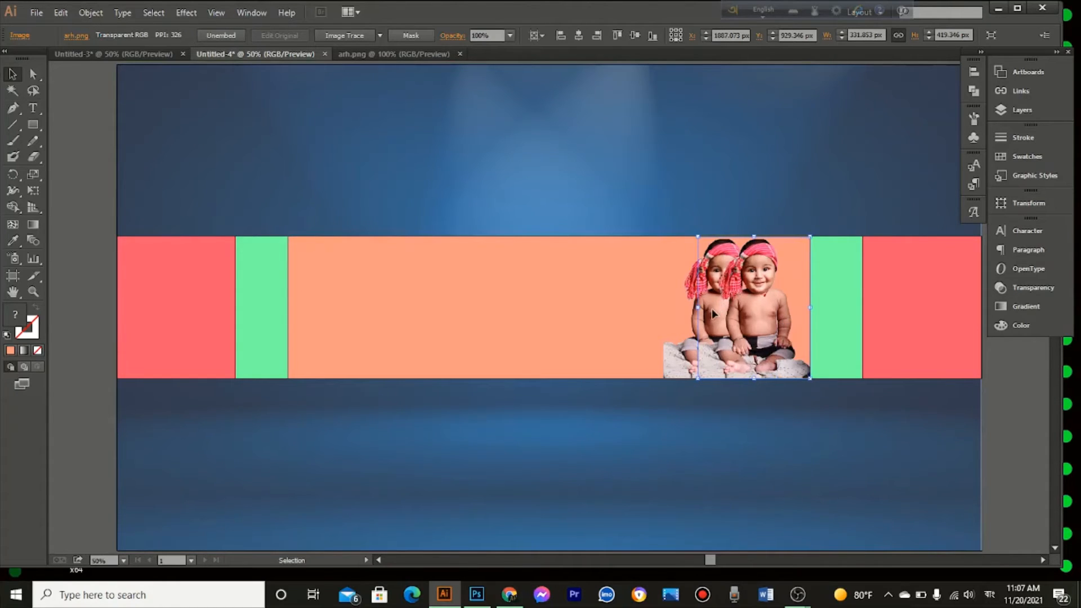
Step: Set the opacity of the duplicate photo behind the original to 30% and deselect it
left_click(694, 325)
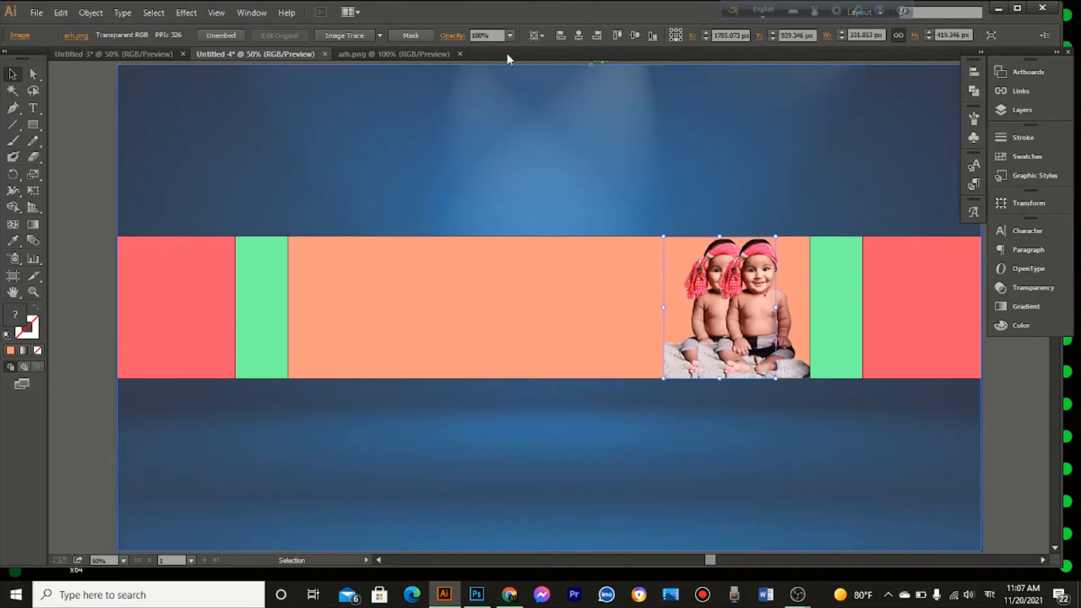
left_click(508, 35)
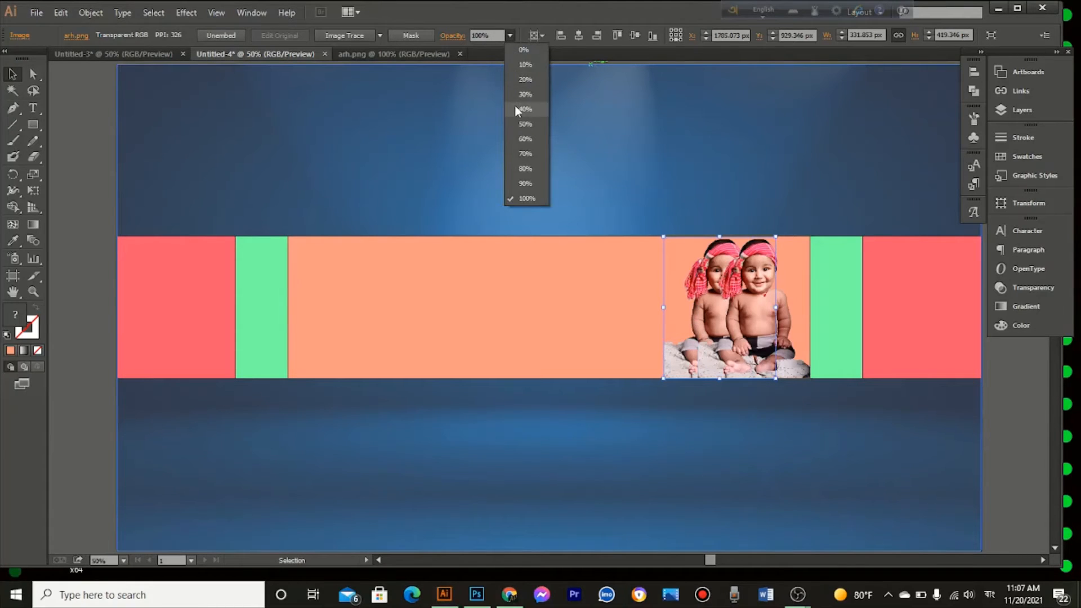
left_click(514, 109)
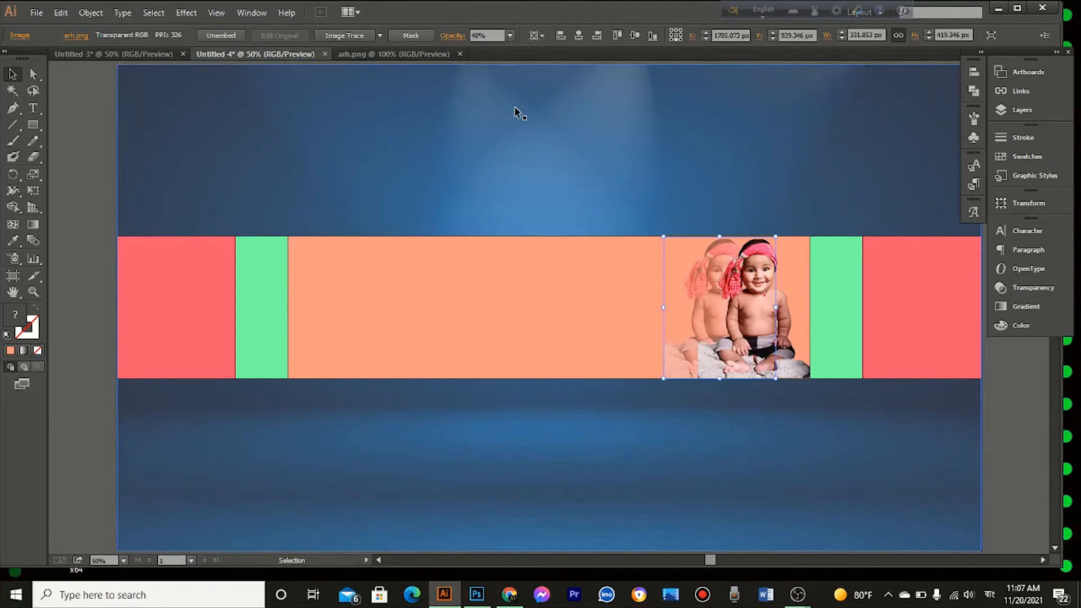
left_click(511, 36)
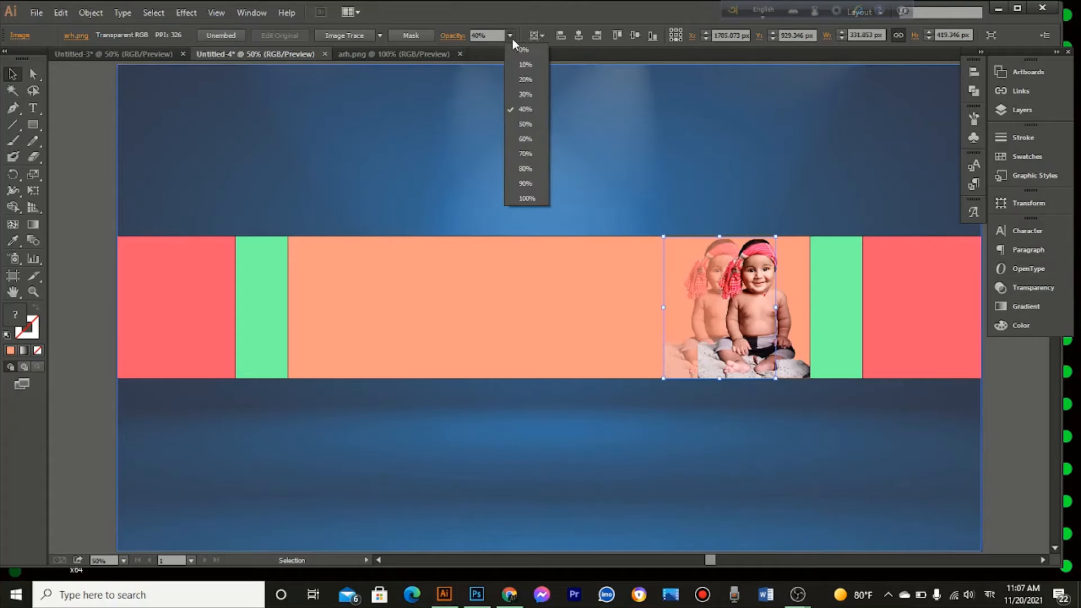
left_click(524, 94)
left_click(507, 123)
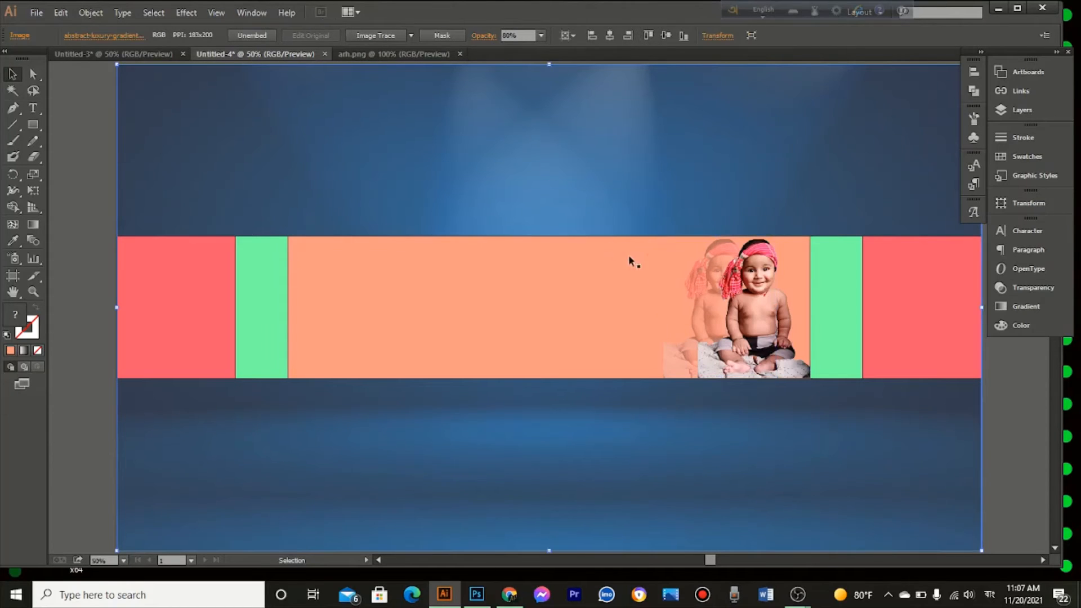
Step: Close the arh.png document and open the round green logo image from its folder on the Desktop
left_click(565, 310)
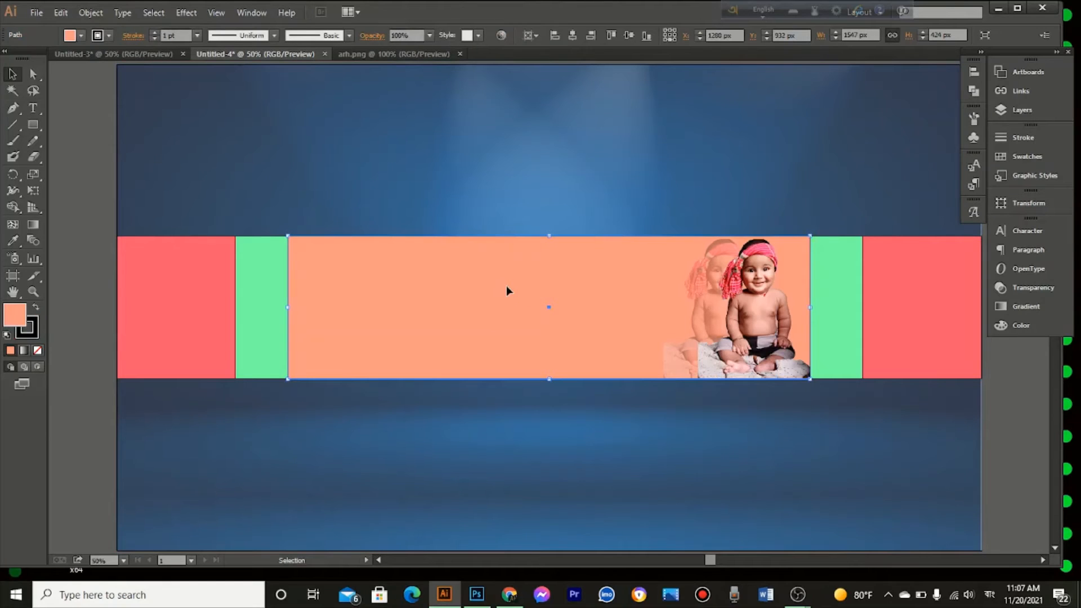
left_click(459, 54)
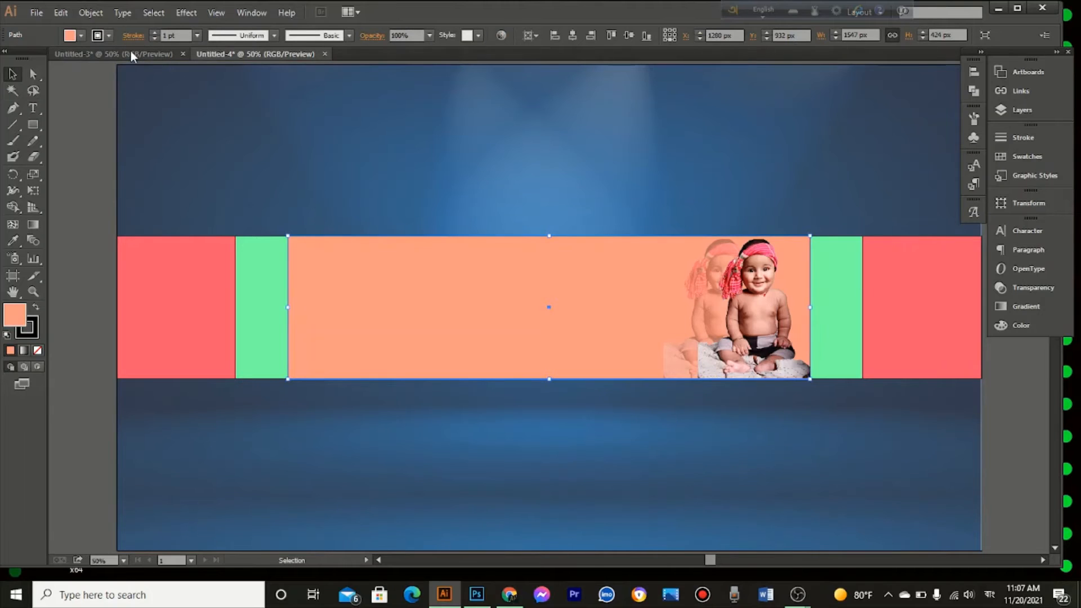
left_click(38, 17)
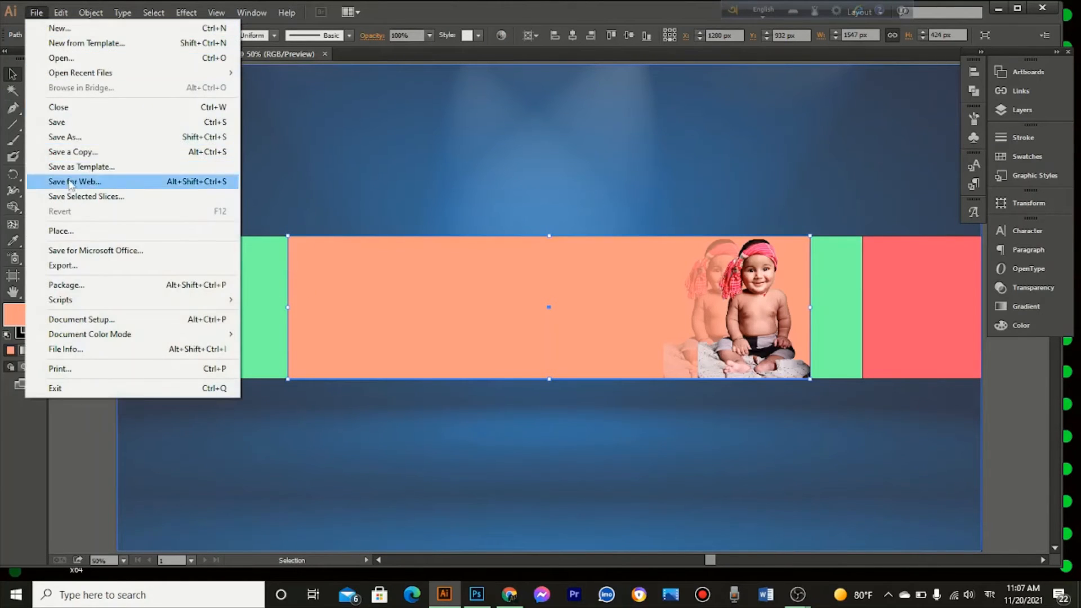
left_click(65, 59)
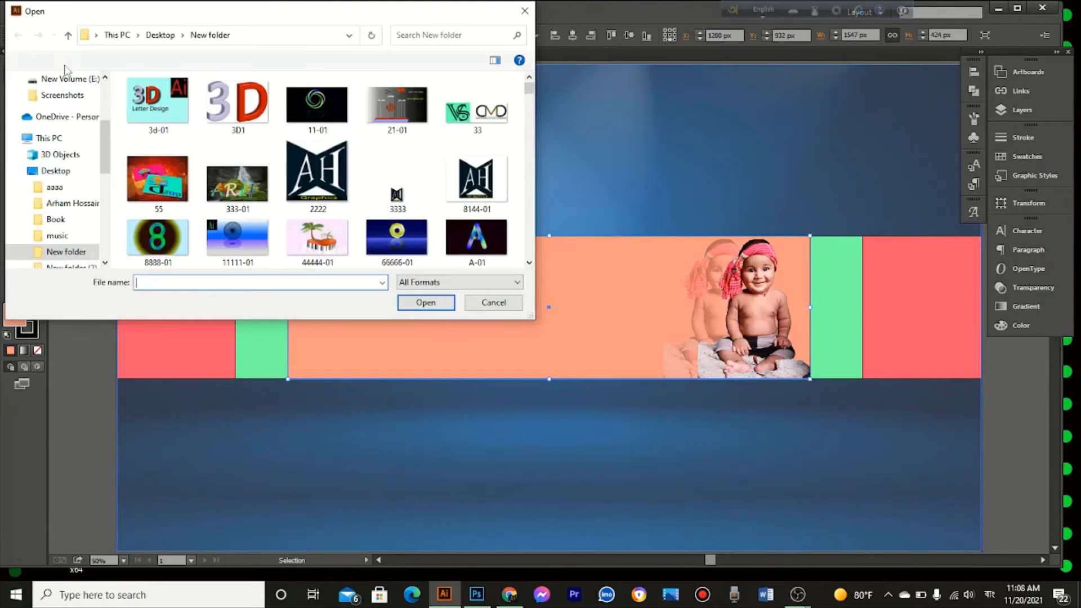
left_click(61, 175)
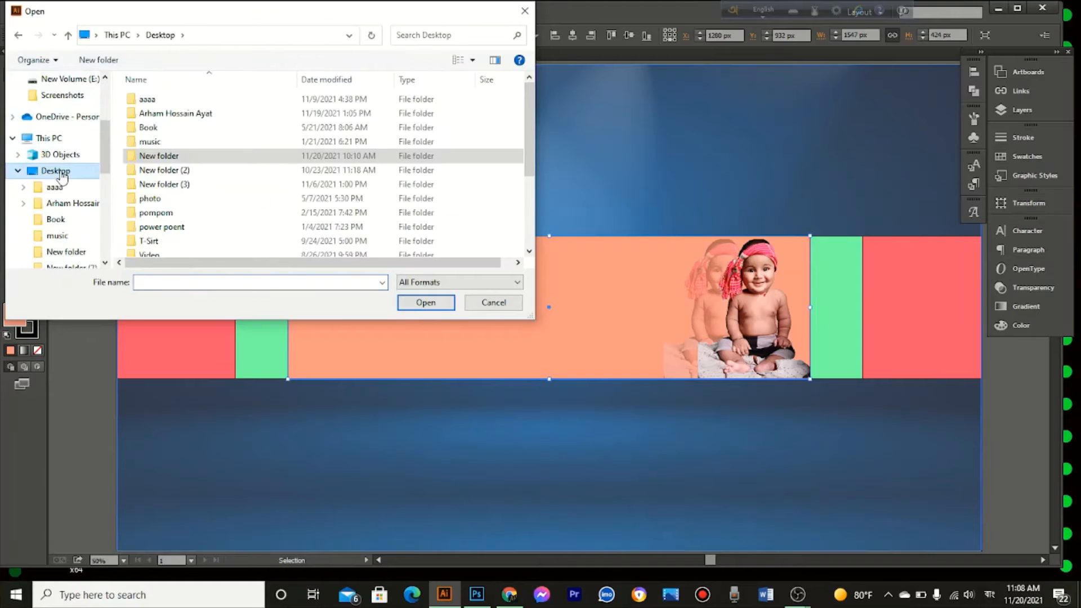
double_click(181, 120)
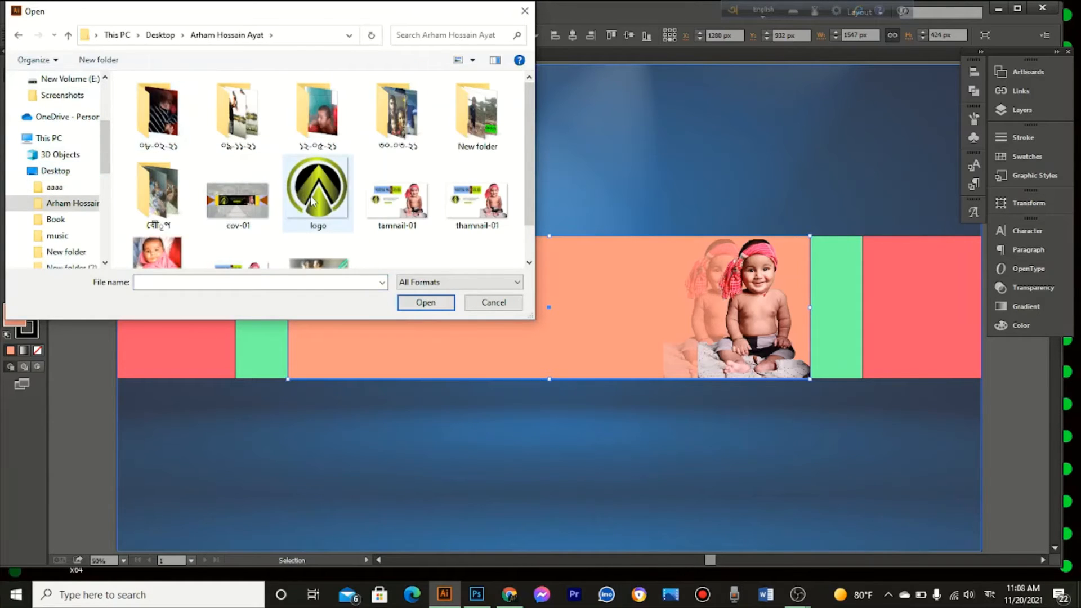
left_click(313, 201)
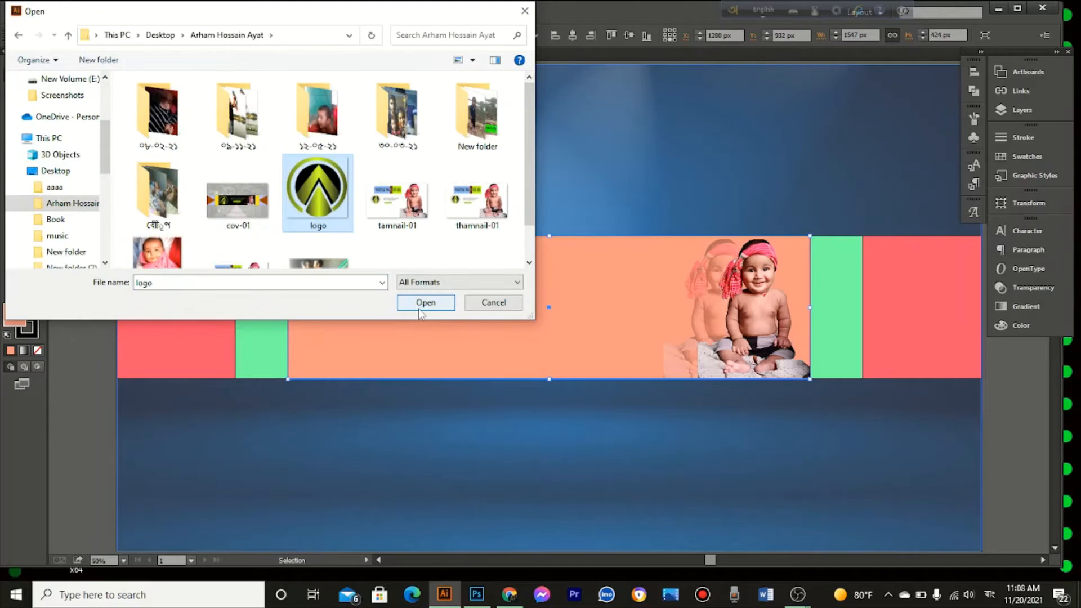
left_click(419, 302)
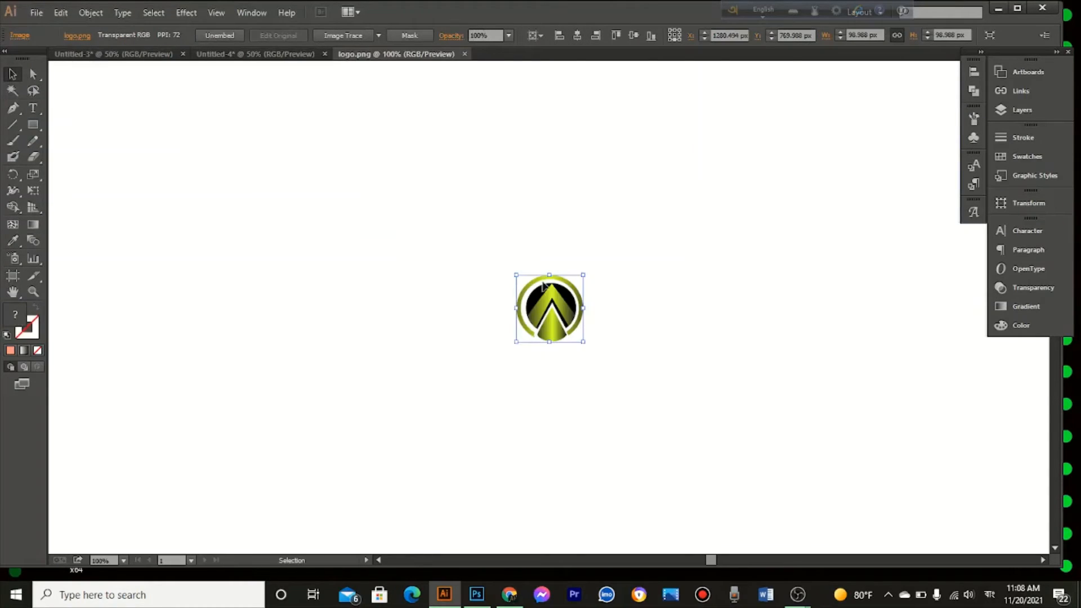
Step: Move the logo into the Untitled-4 banner at the light orange rectangle's left end and scale it to about 383 × 383 px
left_click_drag(555, 316, 398, 354)
left_click_drag(324, 308, 362, 320)
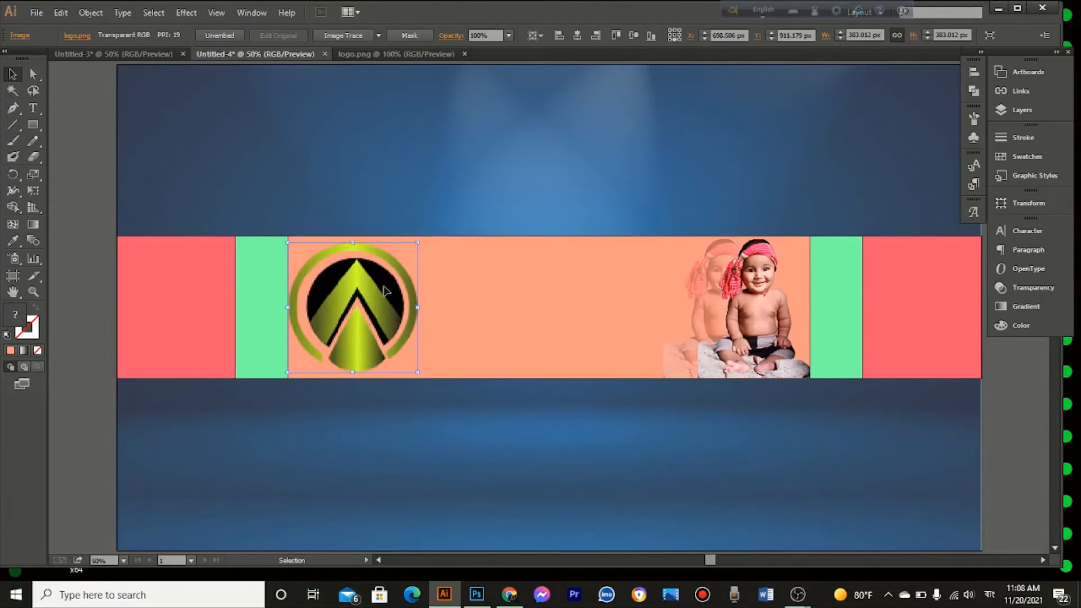
left_click(413, 210)
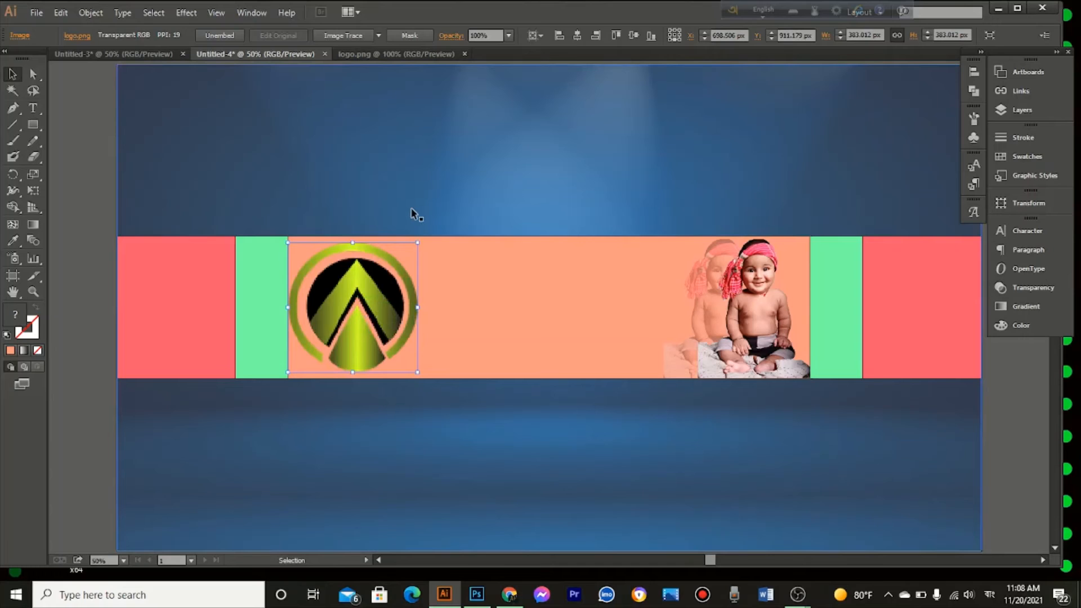
Step: Fill the light orange central rectangle with near-black 020200 and deselect it
left_click(512, 334)
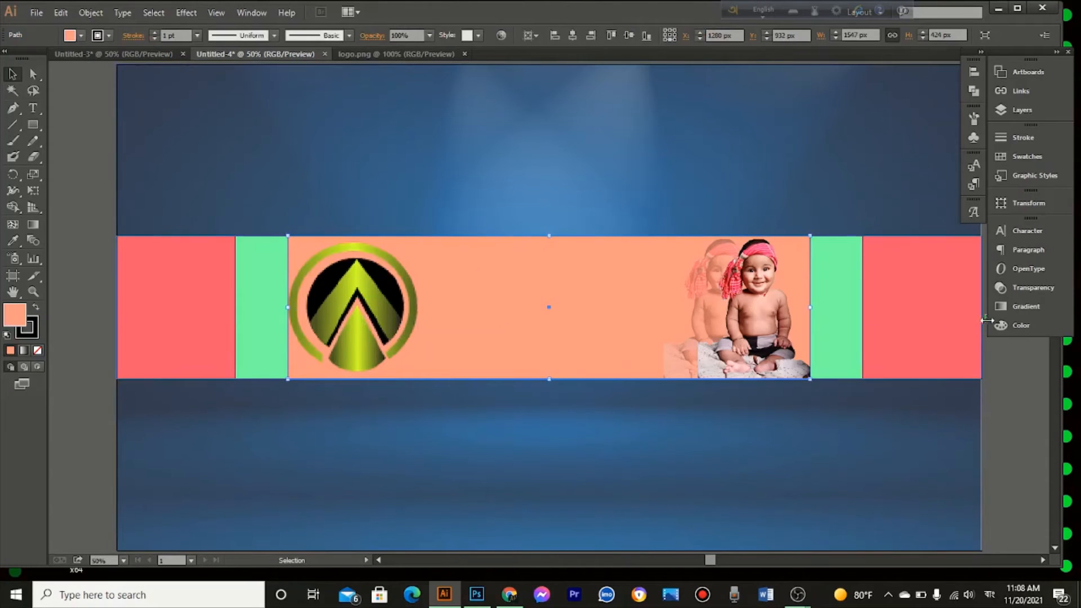
left_click(1015, 327)
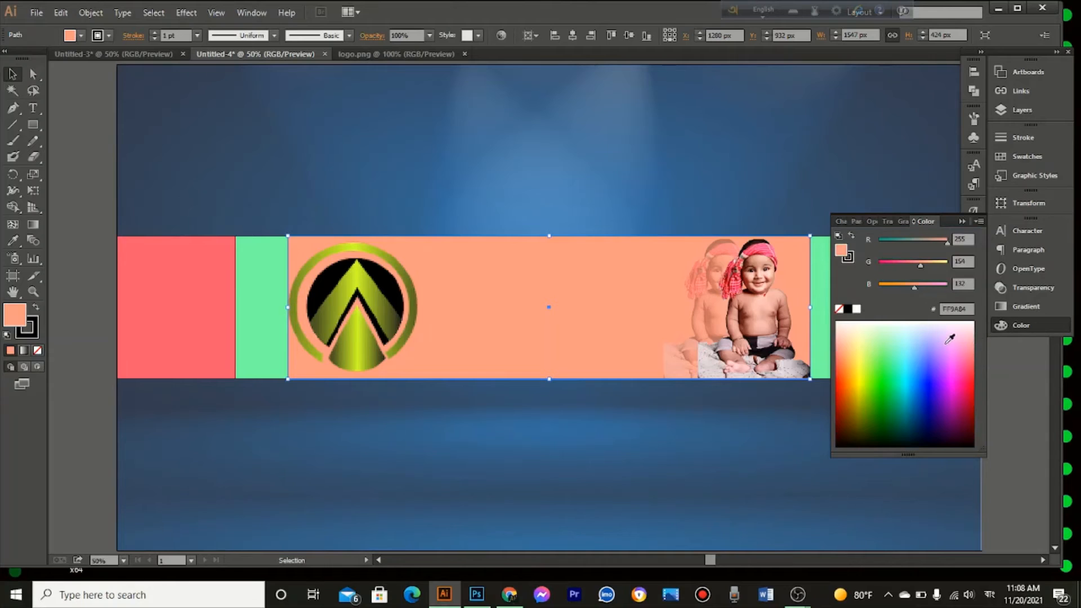
left_click(948, 342)
left_click(894, 336)
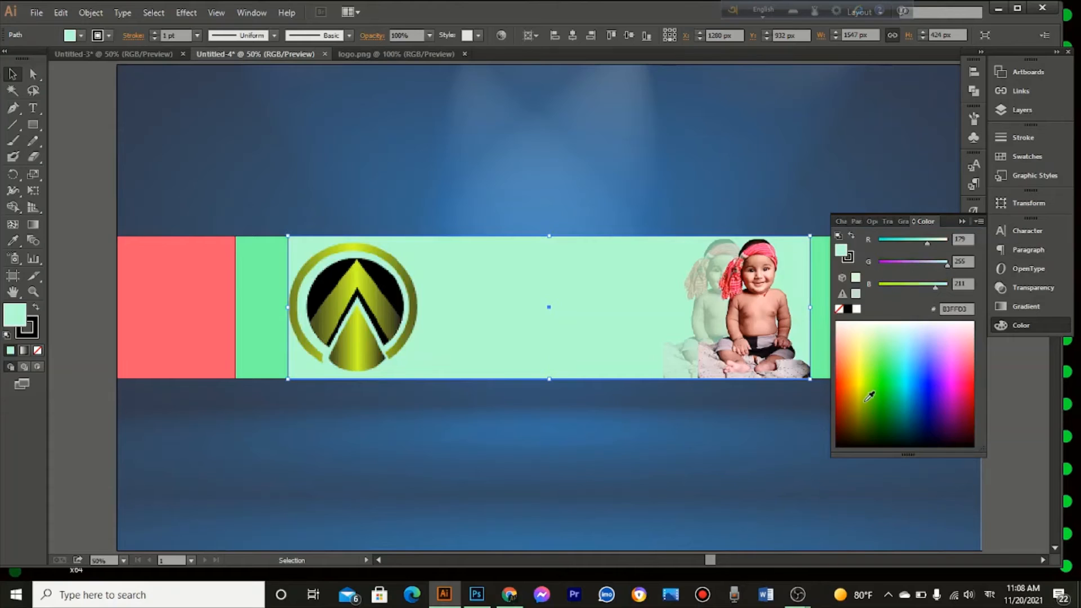
left_click(862, 441)
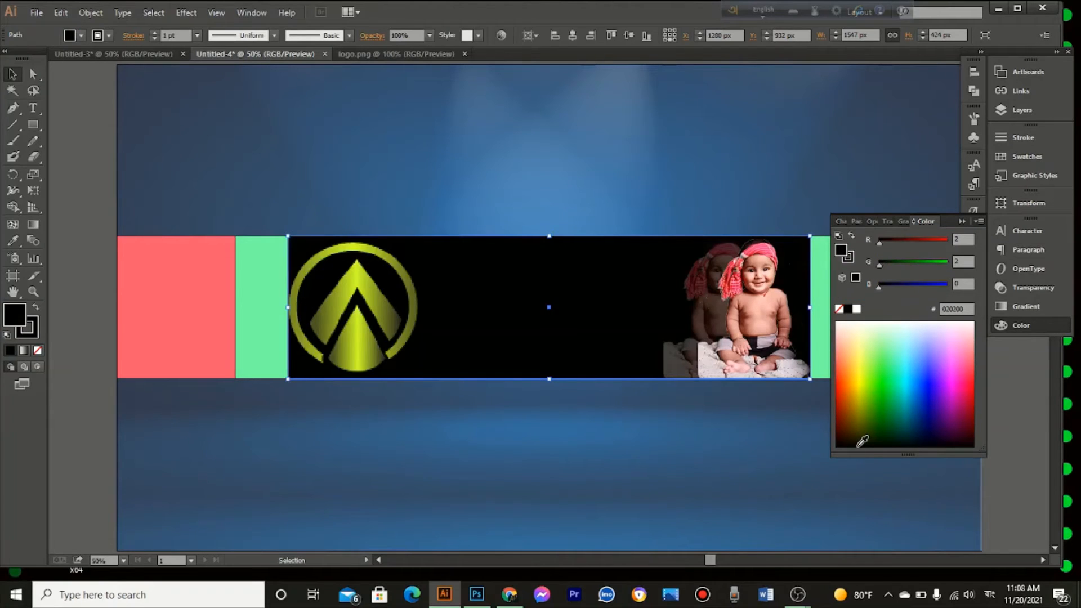
left_click(962, 221)
left_click(783, 158)
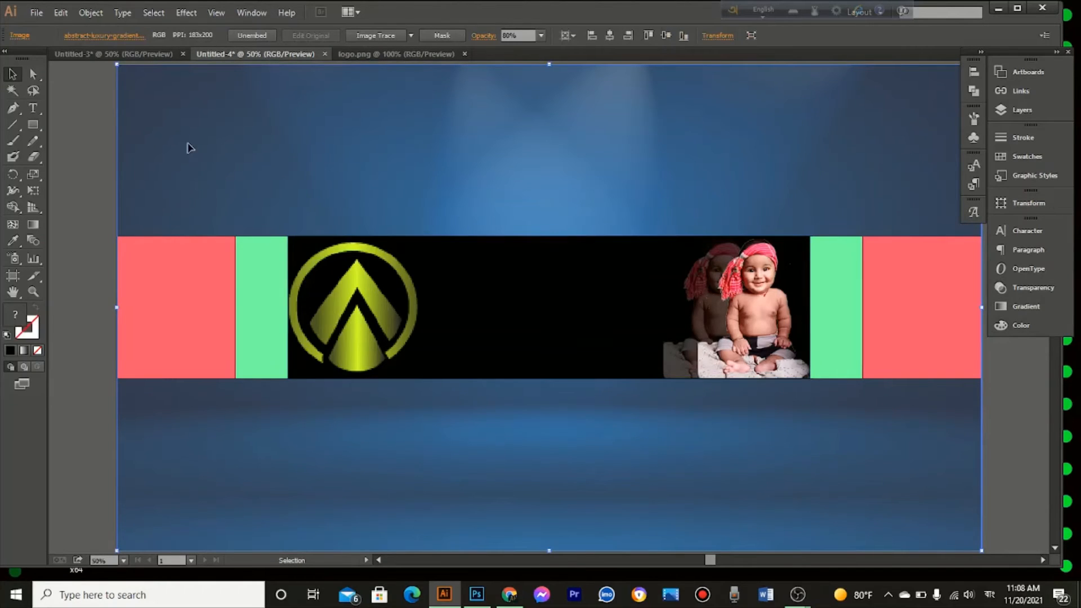
Step: Switch to the Untitled-3 document and move the off-artboard text blocks together onto the artboard
left_click(148, 56)
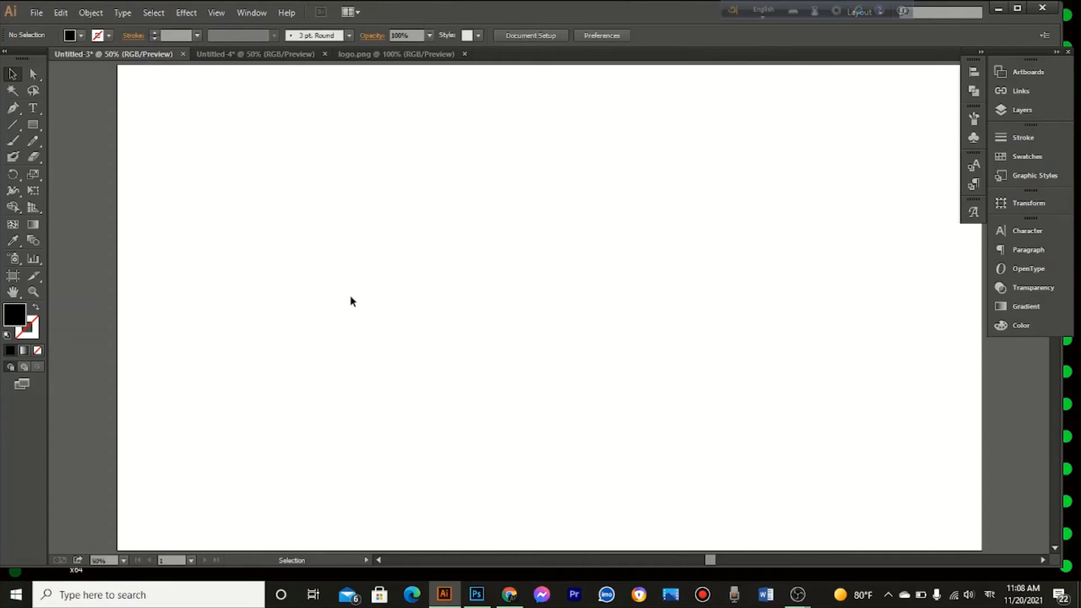
key("a")
key("ctrl+minus")
key("ctrl+minus")
key("ctrl+minus")
key("ctrl+minus")
key("ctrl+minus")
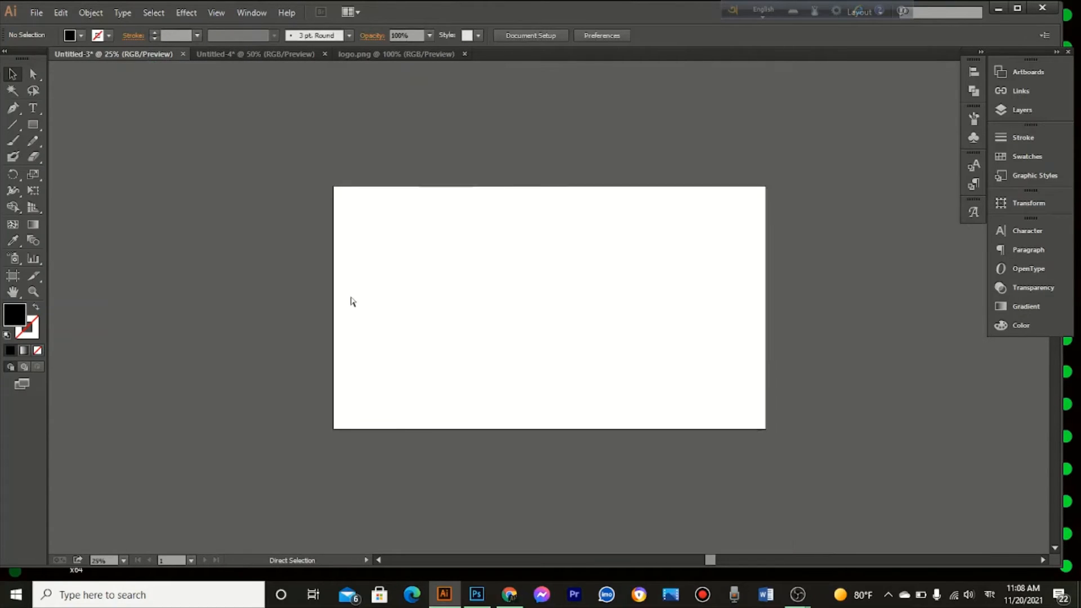
key("v")
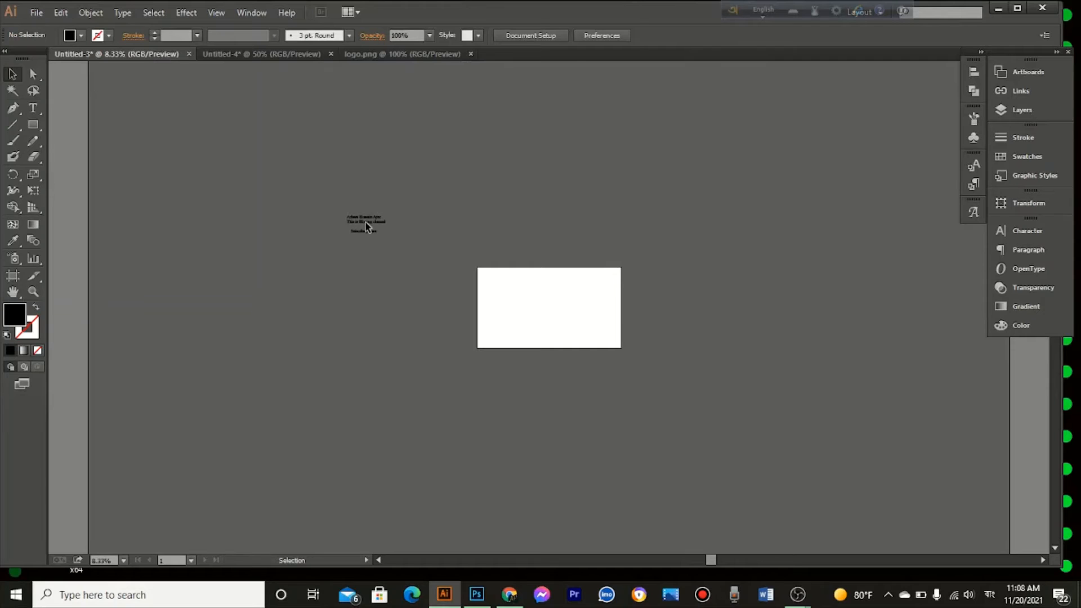
left_click_drag(308, 204, 382, 226)
left_click_drag(403, 269, 404, 269)
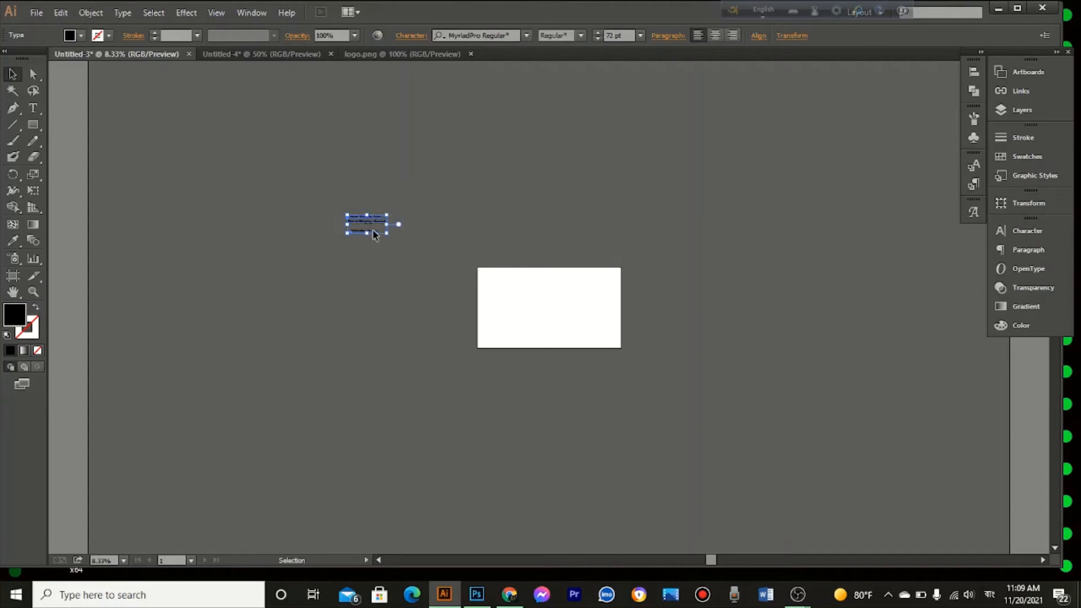
left_click(372, 231)
left_click_drag(350, 207, 384, 260)
left_click_drag(371, 223, 529, 307)
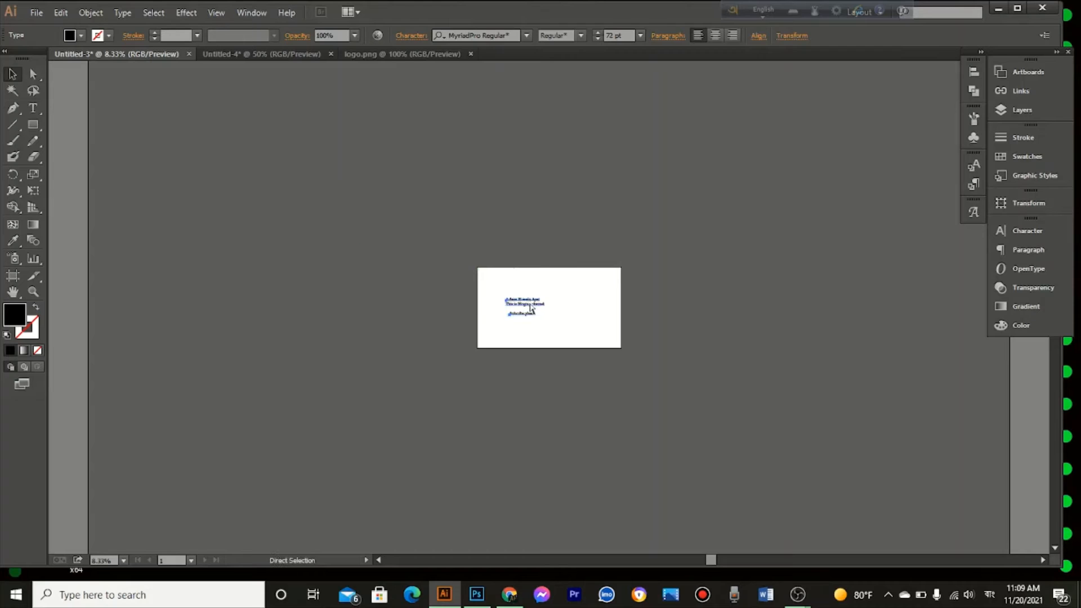
key("ctrl+0")
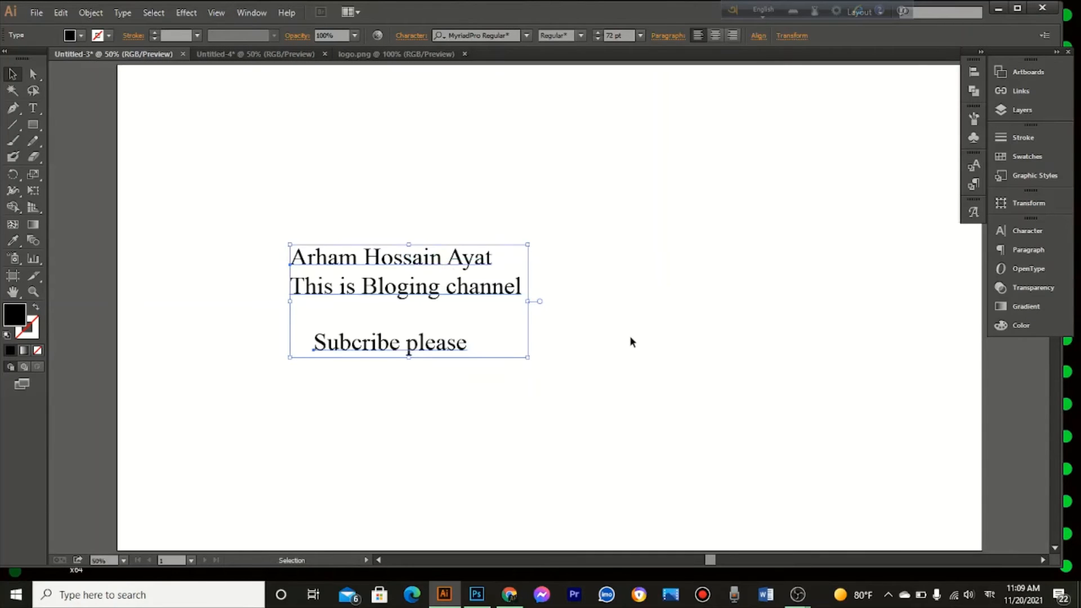
Step: Convert the two-line text with the person's name and "This is Bloging channel" to outlines and move it toward the artboard's upper-left corner
left_click(630, 338)
left_click(487, 294)
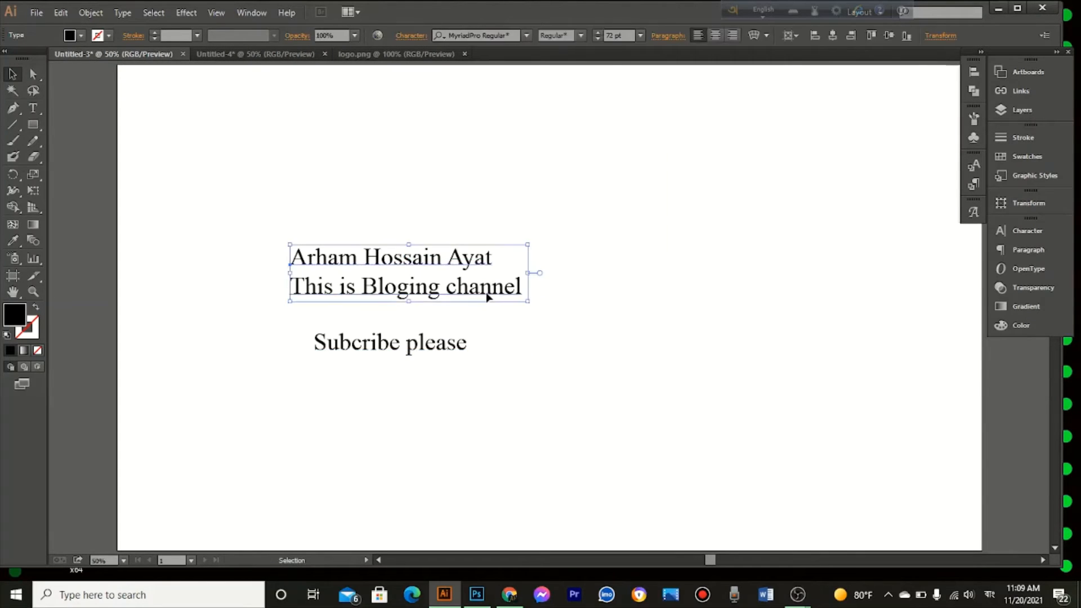
left_click(526, 36)
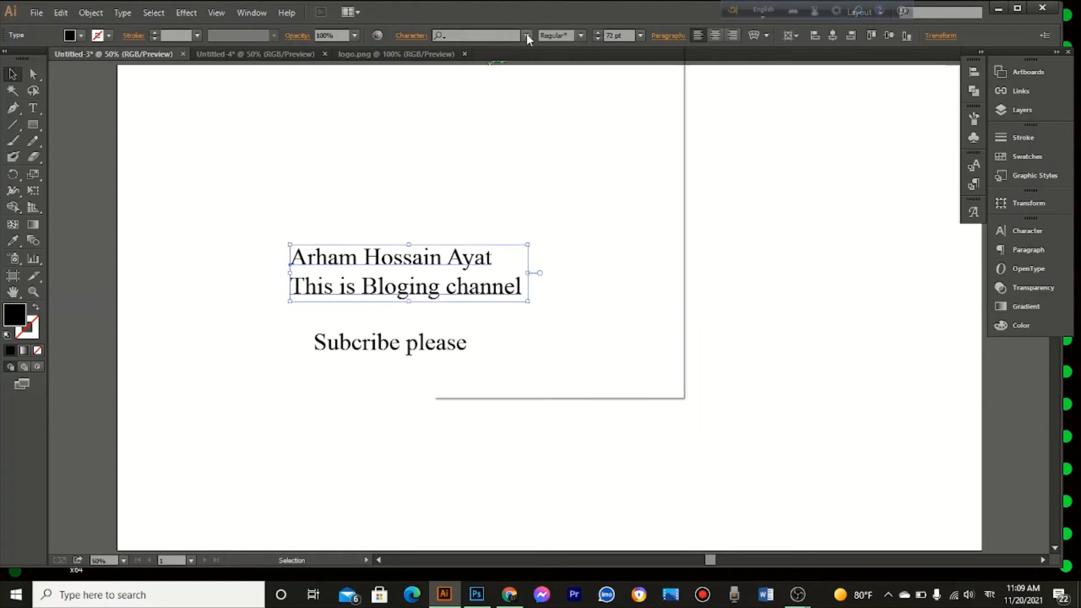
left_click(527, 36)
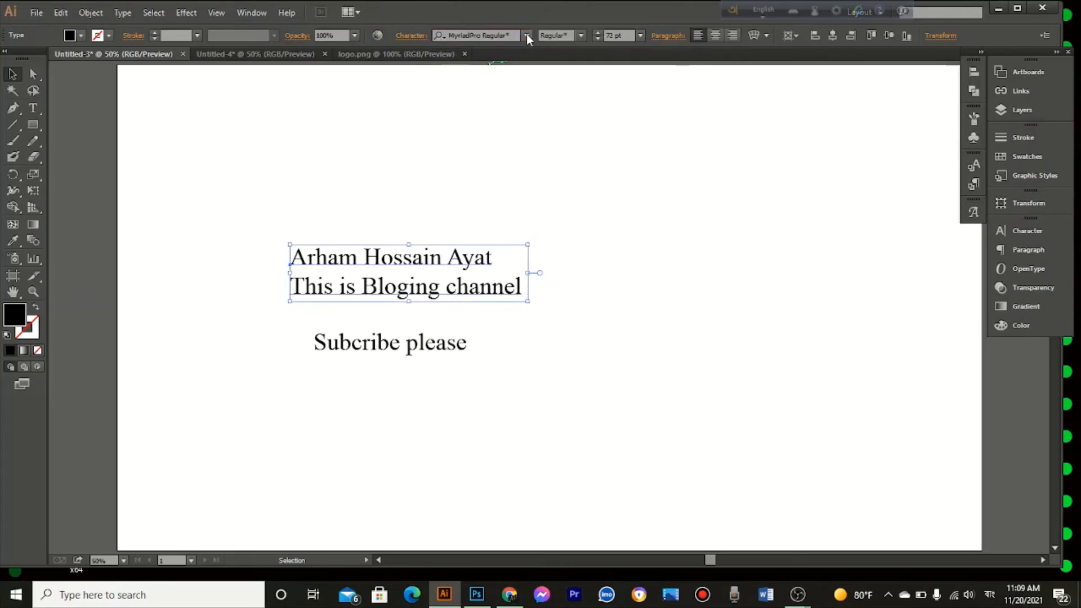
right_click(439, 276)
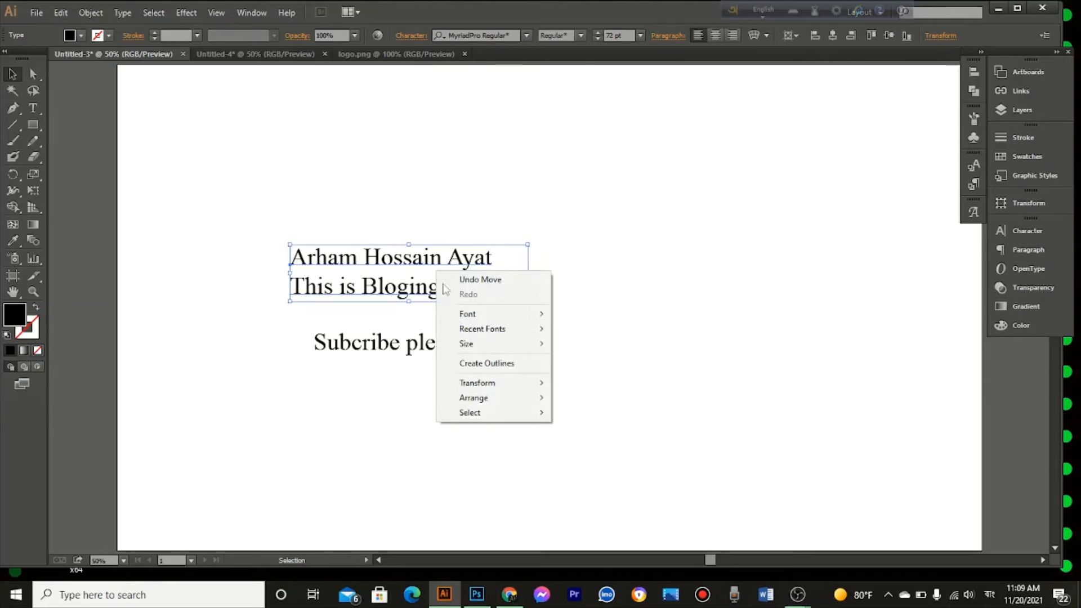
left_click(489, 363)
left_click_drag(438, 293, 354, 199)
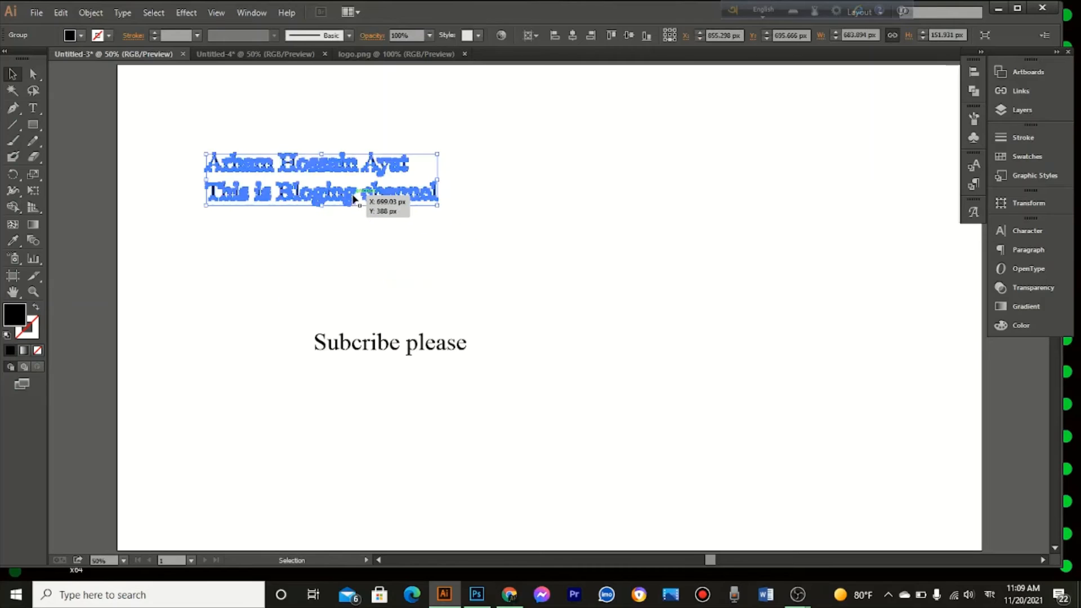
Step: Fill the outlined text with yellow F6FC00 and move it into the Untitled-4 banner, between the logo and the photos
left_click(1006, 329)
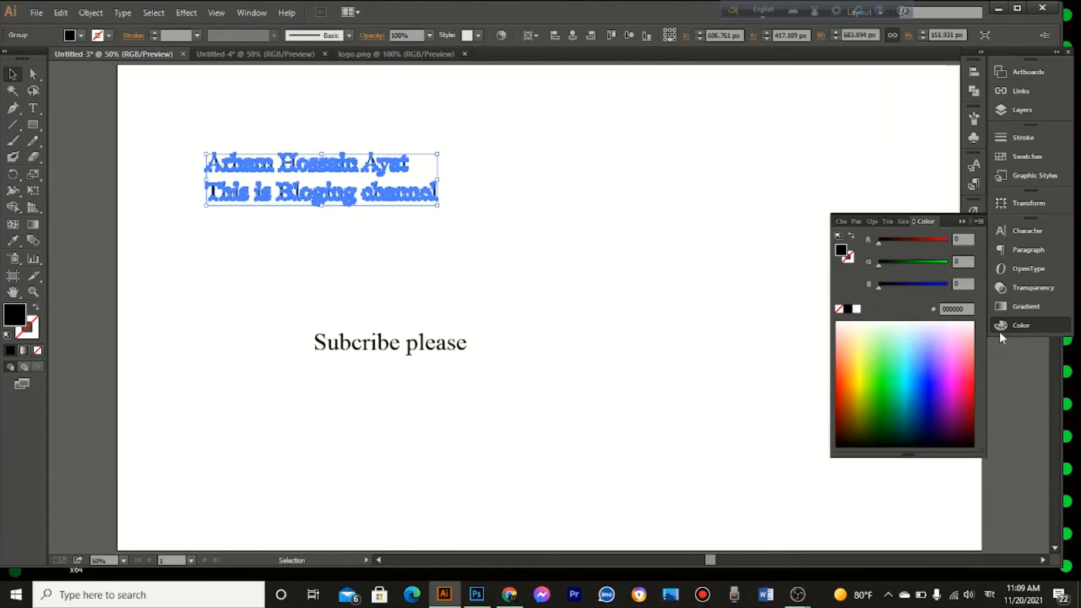
left_click(861, 376)
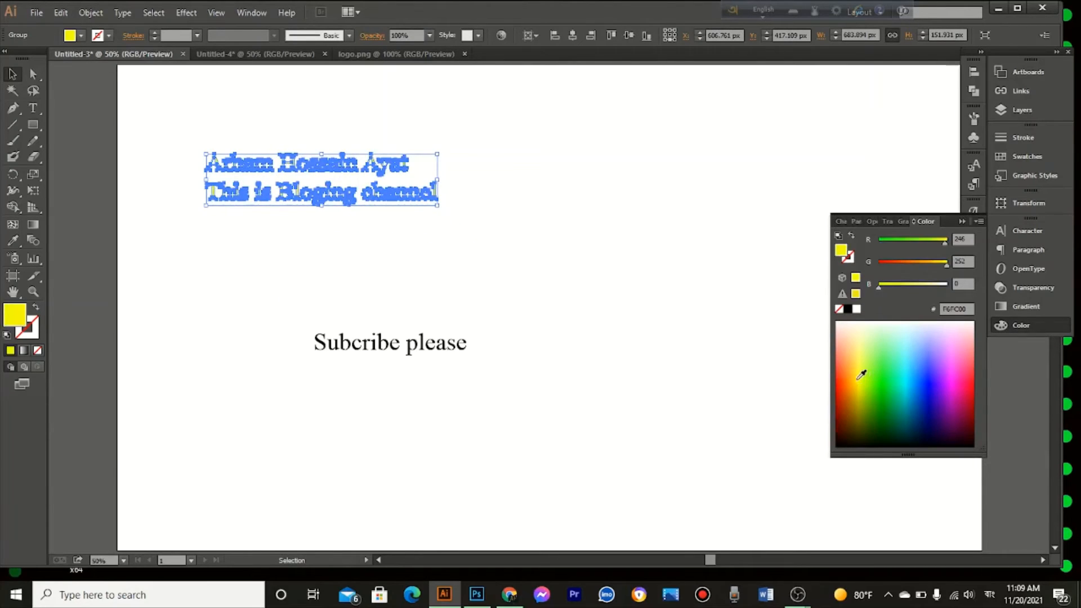
left_click_drag(388, 180, 576, 288)
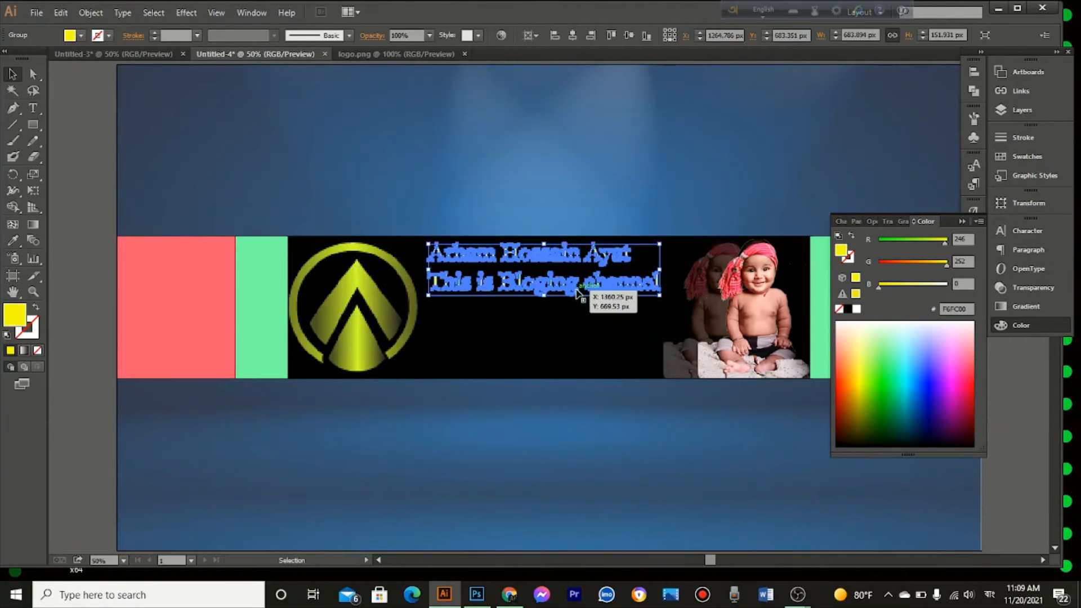
left_click(556, 201)
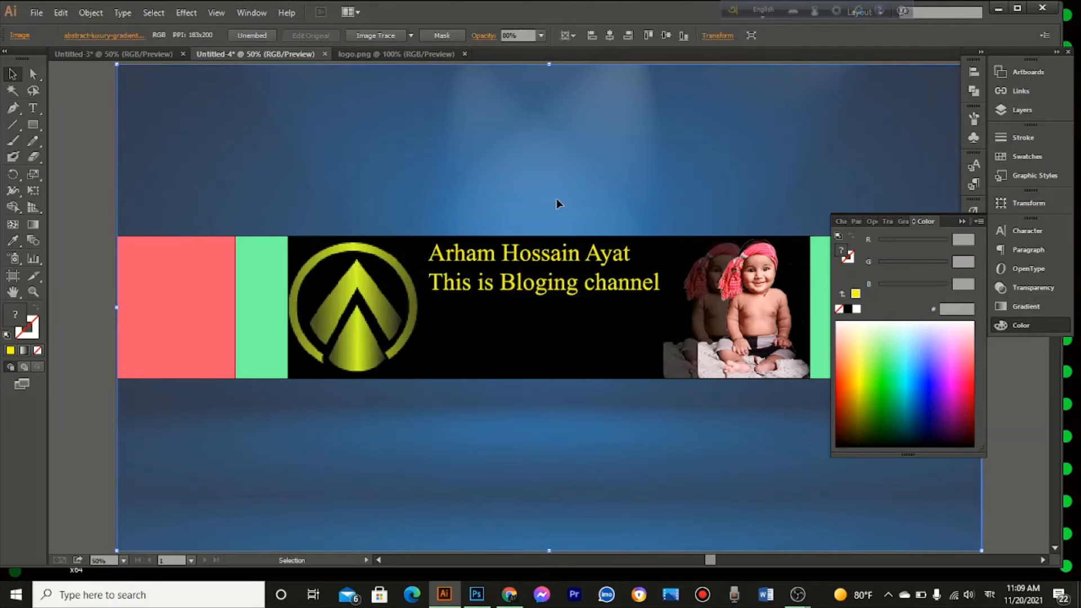
left_click(566, 282)
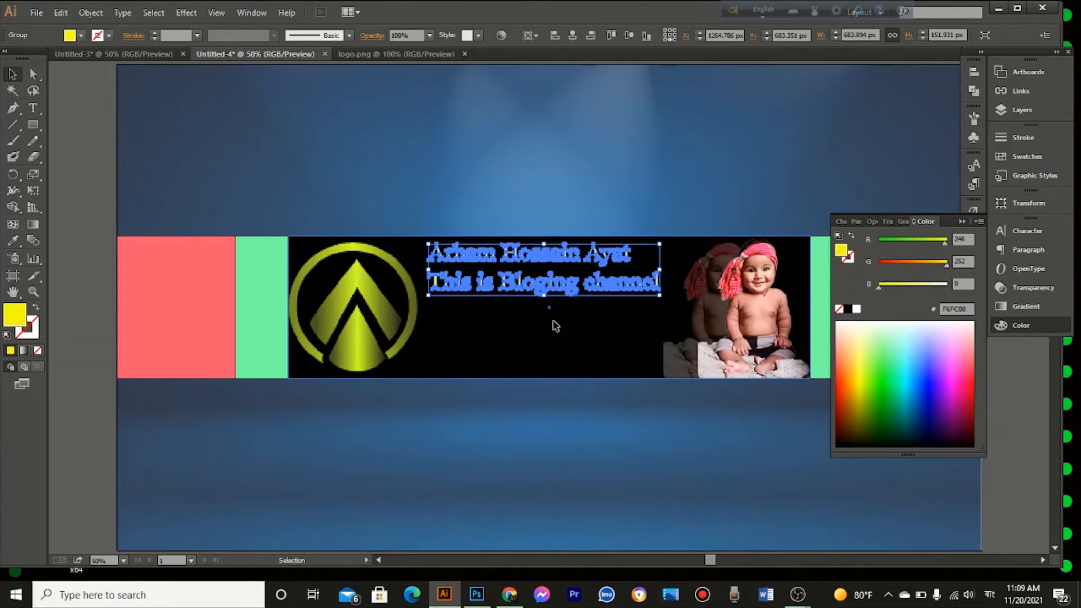
left_click(555, 322)
Step: Lock the blue background image and the red, green and black rectangles
left_click(331, 177)
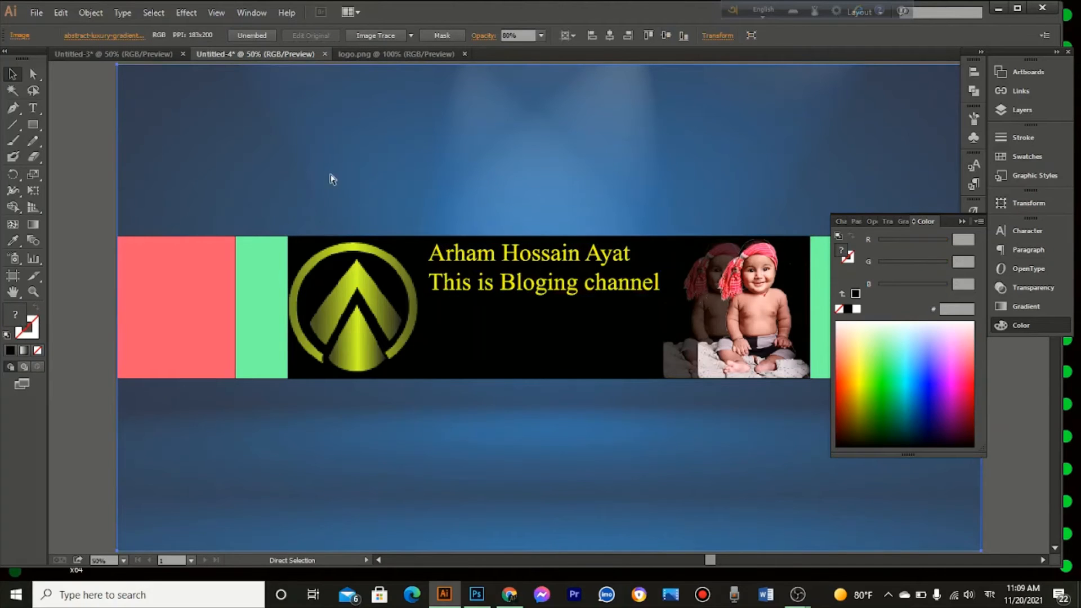
key("ctrl+2")
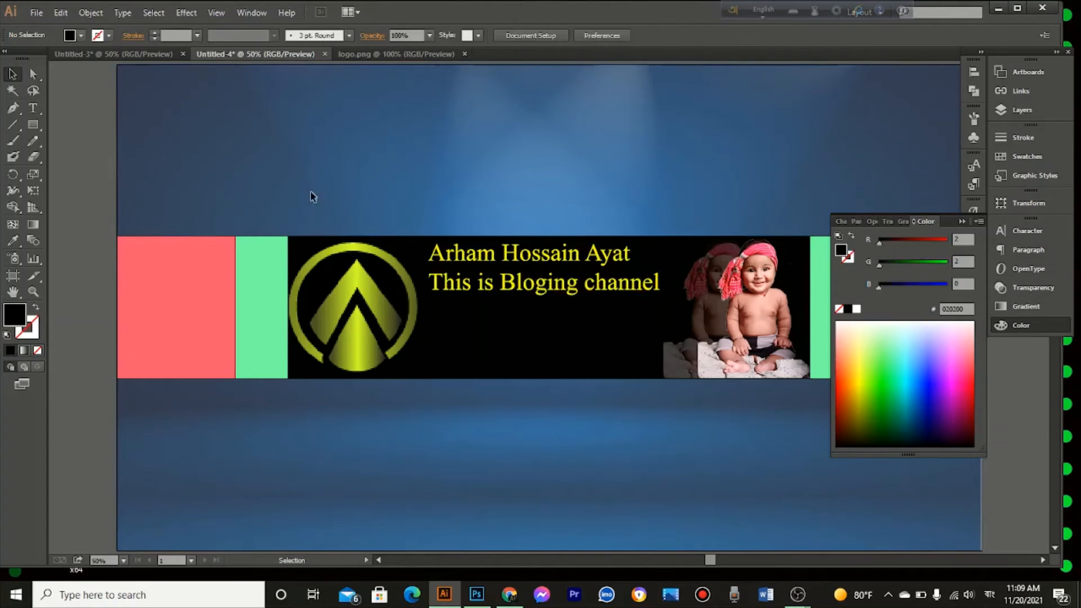
left_click(202, 249)
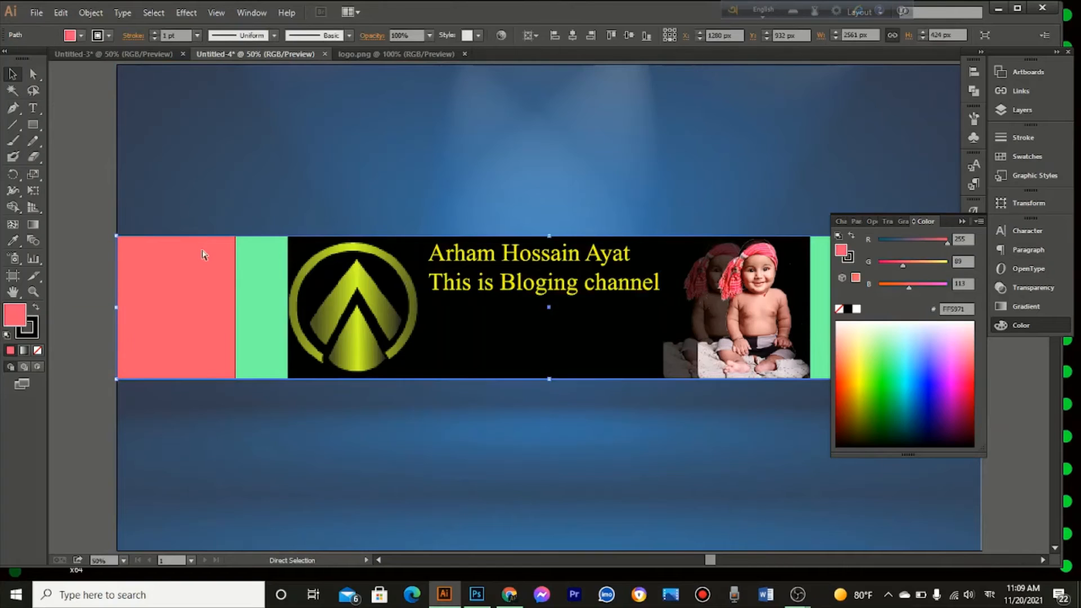
left_click(268, 286)
key("ctrl+2")
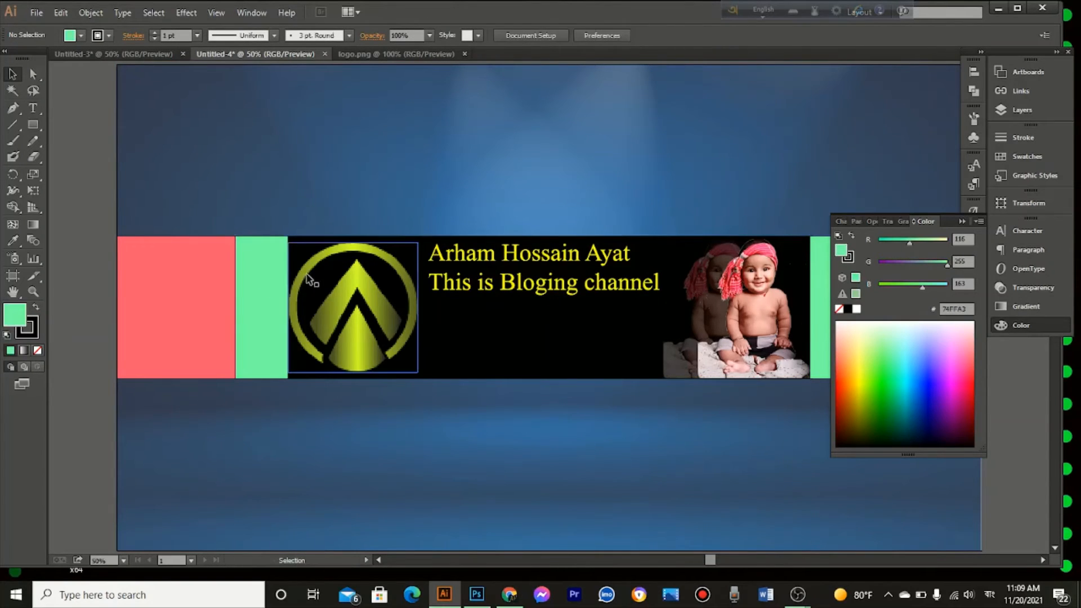
left_click(472, 362)
key("ctrl+2")
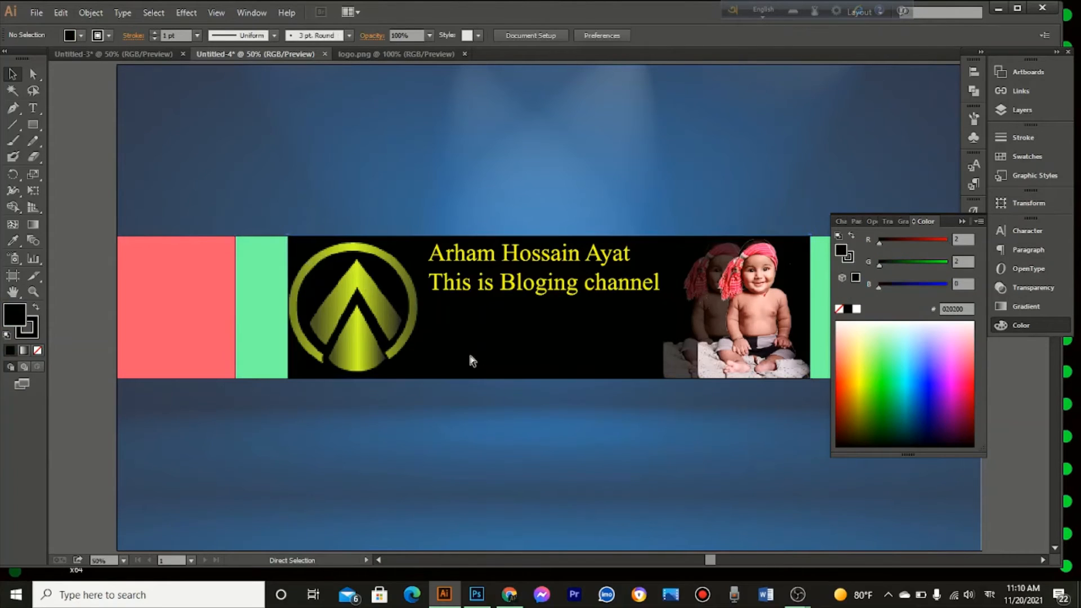
Step: Ungroup the yellow outlined text between the logo and the photos and deselect it
left_click(540, 295)
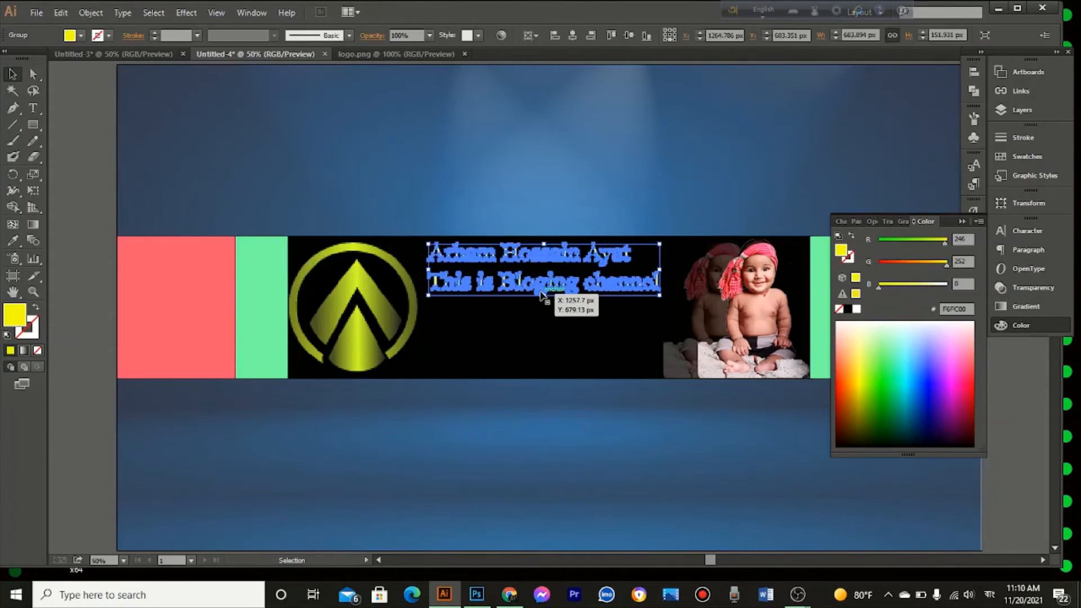
right_click(598, 287)
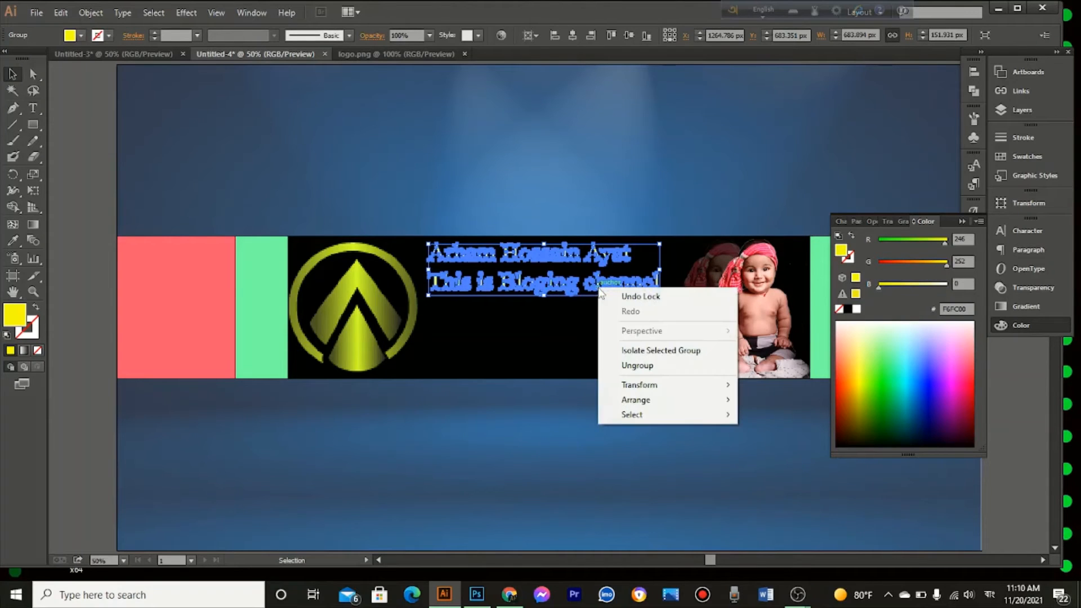
left_click(647, 366)
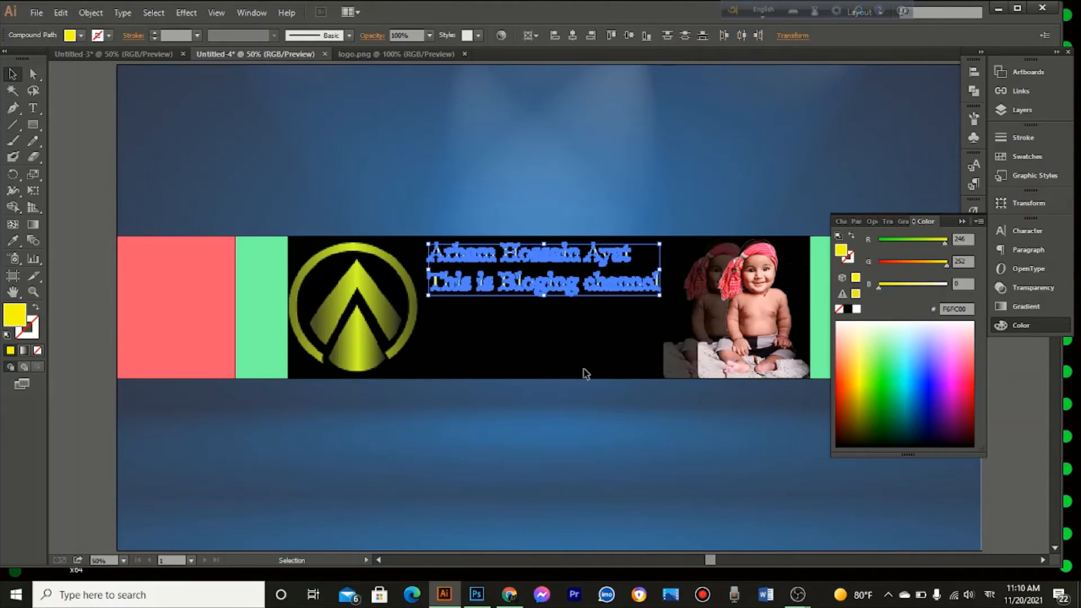
left_click(584, 374)
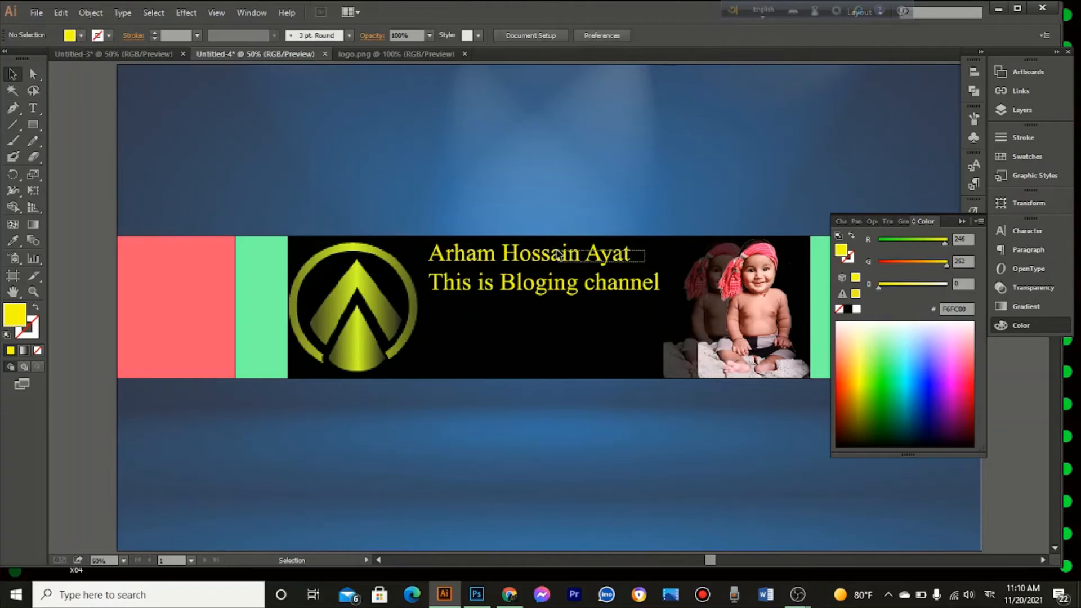
Step: Group all the letters of the name line into one object and deselect it
left_click(432, 248)
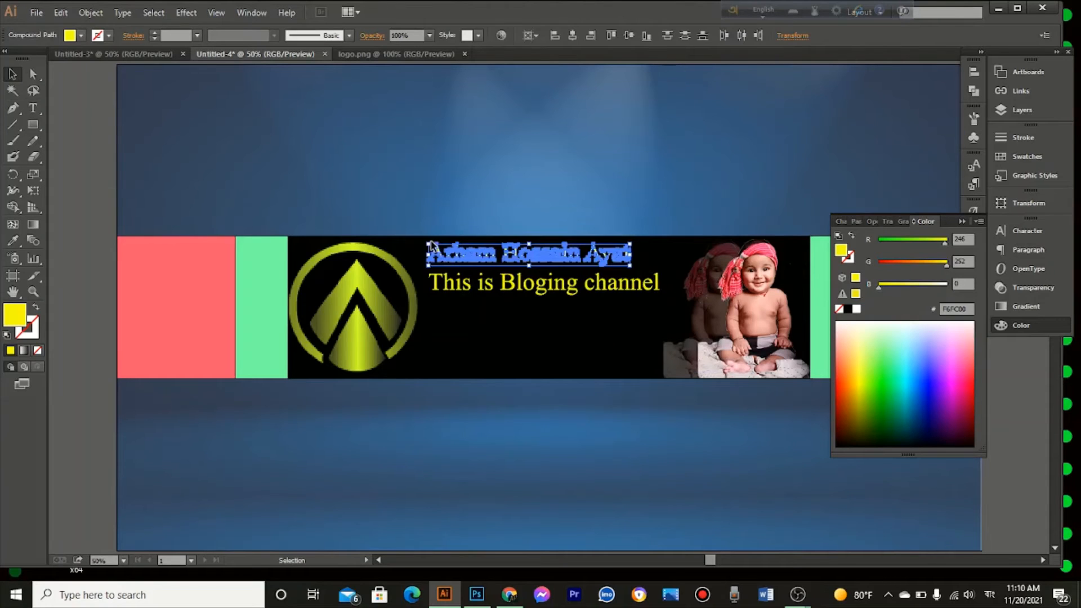
key("ctrl+g")
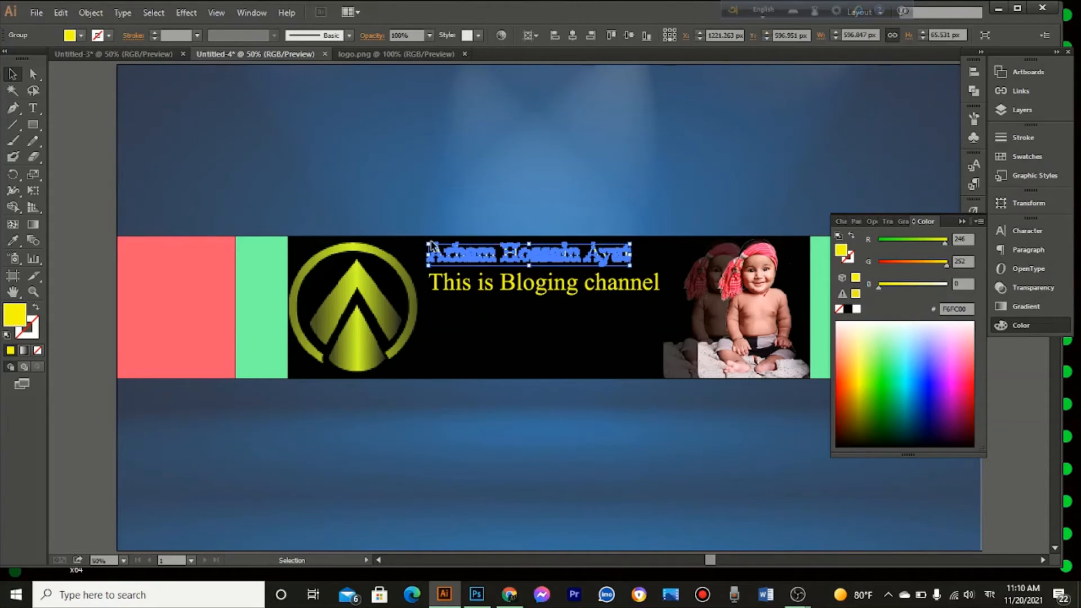
left_click(480, 309)
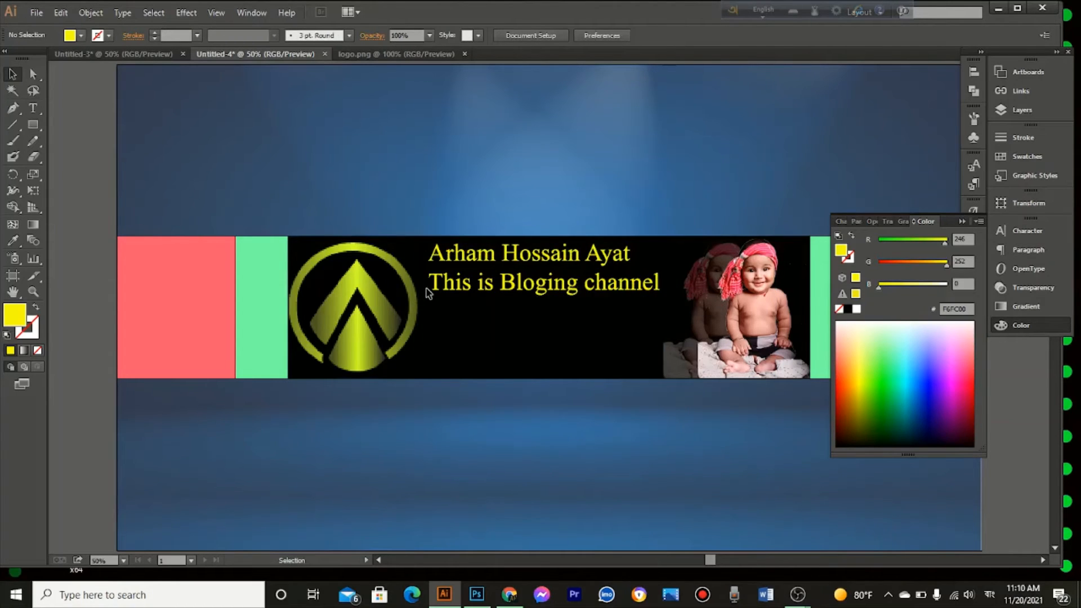
Step: Group the letters of the "This is Bloging channel" line and shrink it to about 569 px wide
left_click(651, 284)
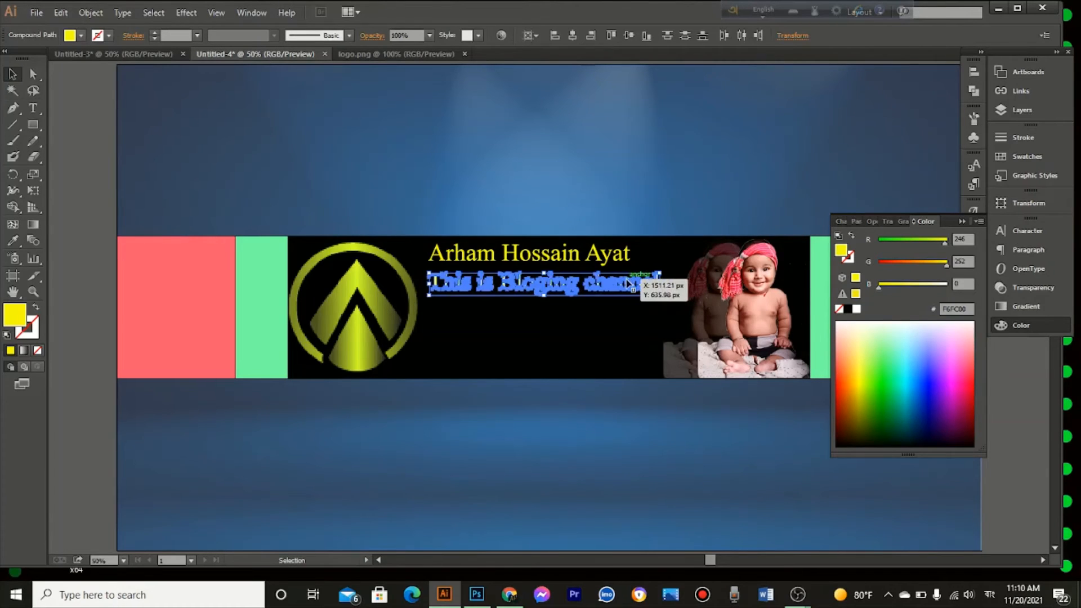
key("a")
key("v")
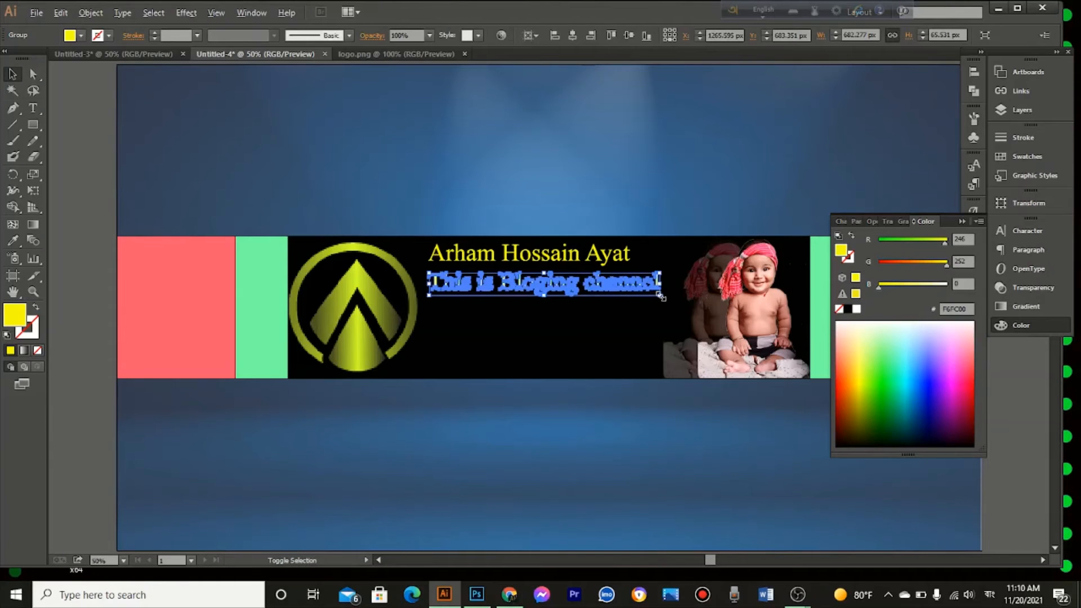
left_click_drag(660, 297, 635, 291)
left_click(625, 319)
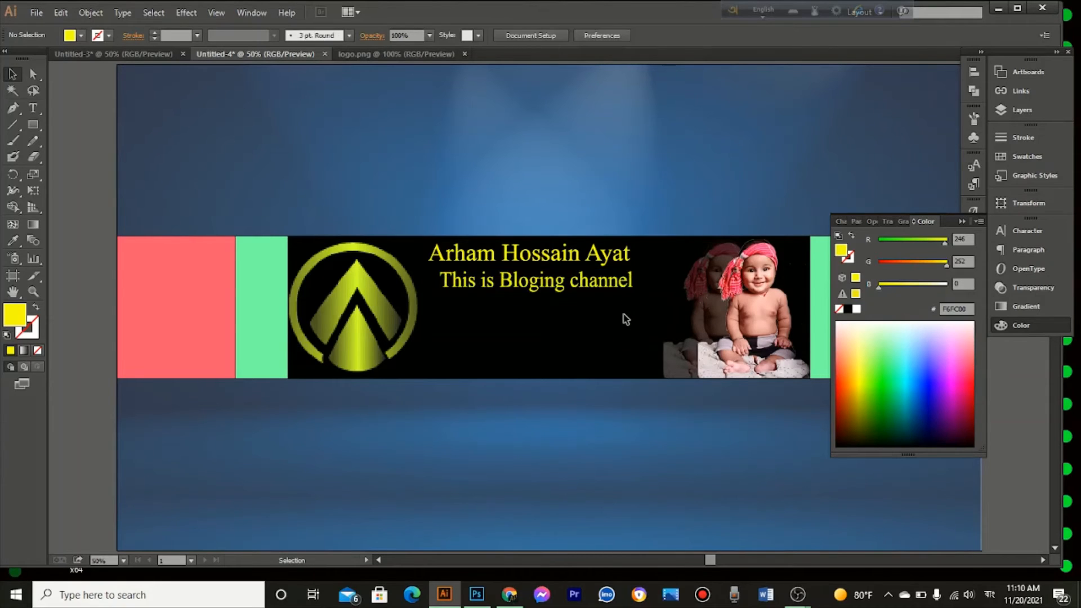
Step: Enlarge the name line slightly and move "This is Bloging channel" a little lower, centred beneath it
left_click(570, 255)
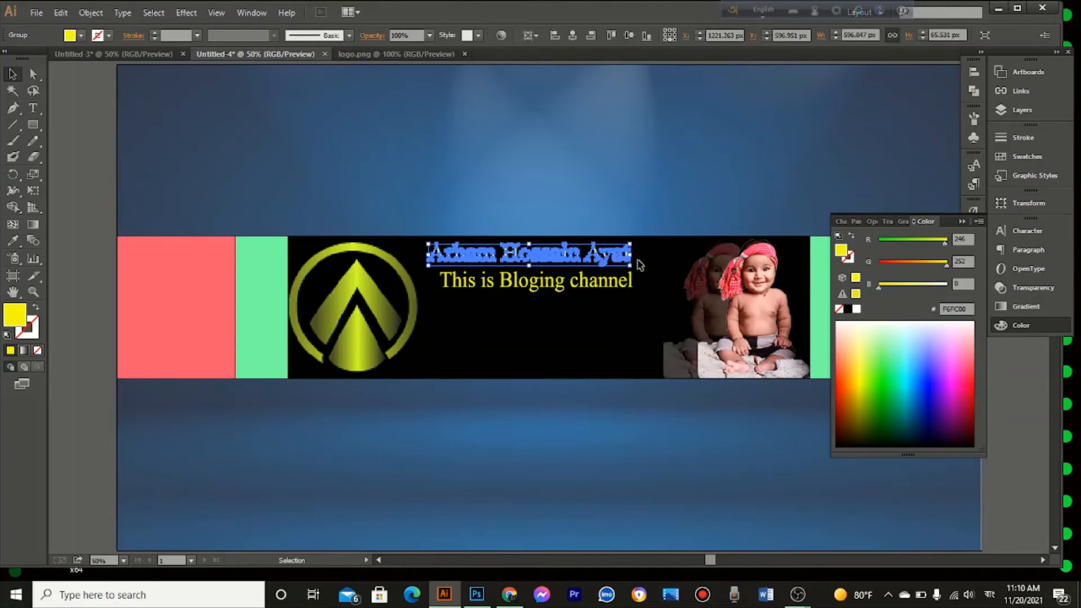
left_click_drag(633, 267, 643, 268)
left_click(593, 329)
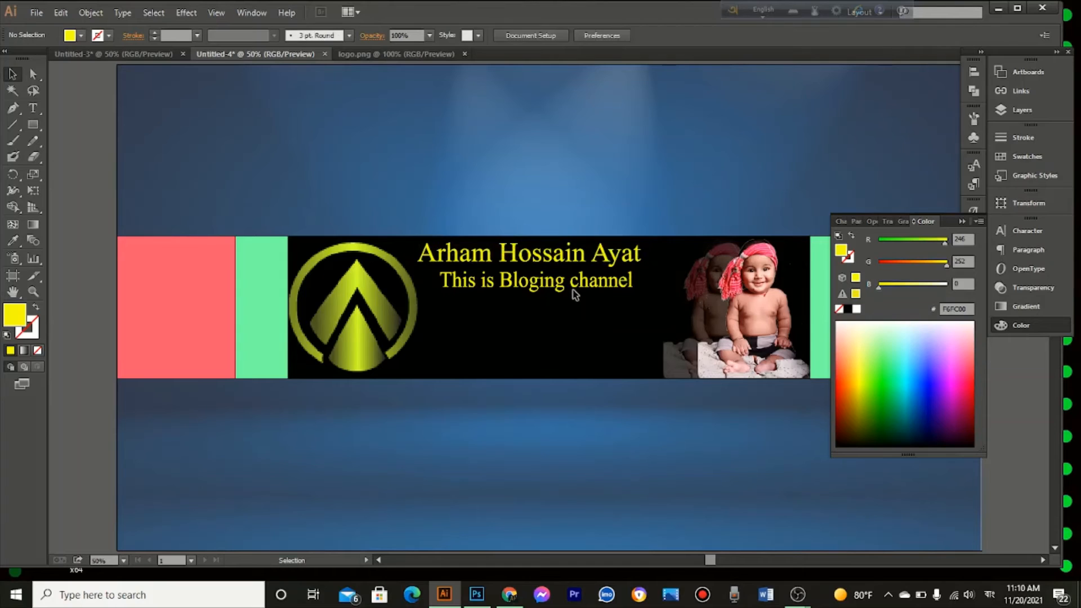
left_click_drag(573, 292, 561, 295)
left_click(577, 345)
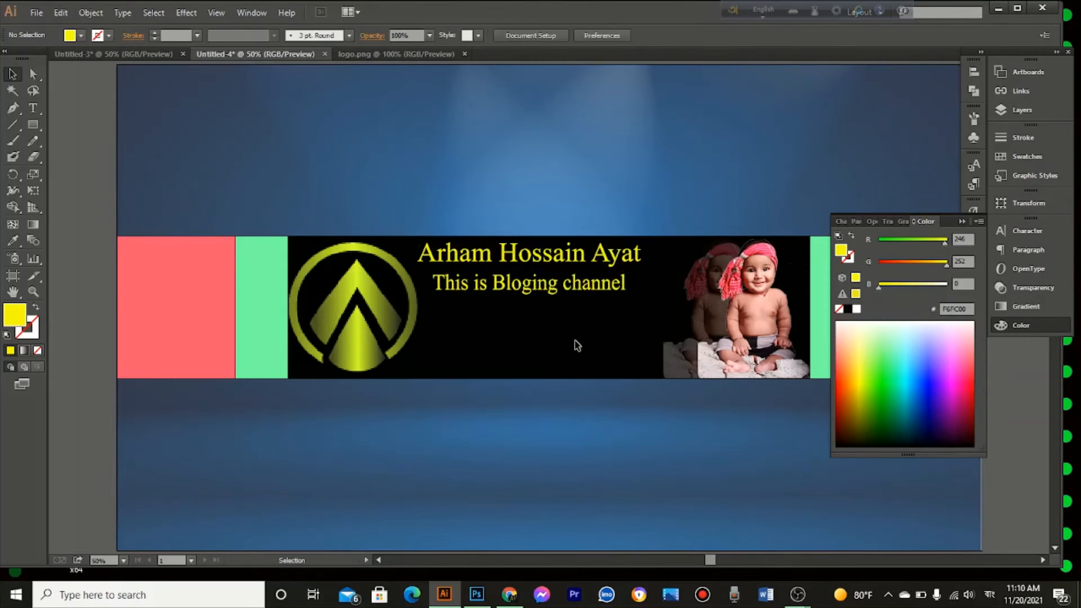
Step: Fill the "This is Bloging channel" line with light orange FFD85C and deselect it
left_click(578, 290)
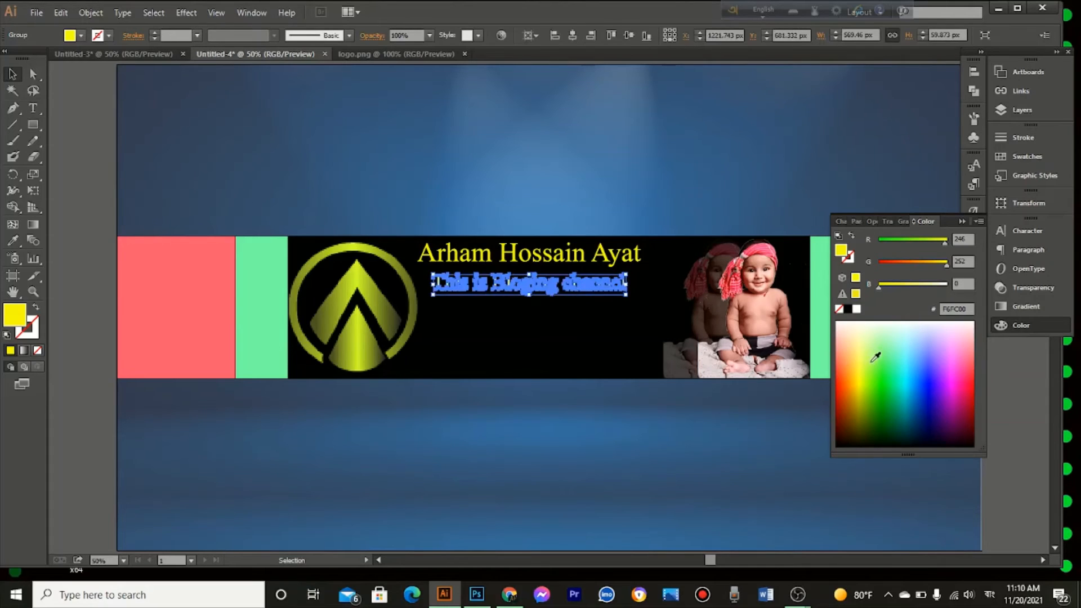
left_click(856, 353)
left_click(607, 341)
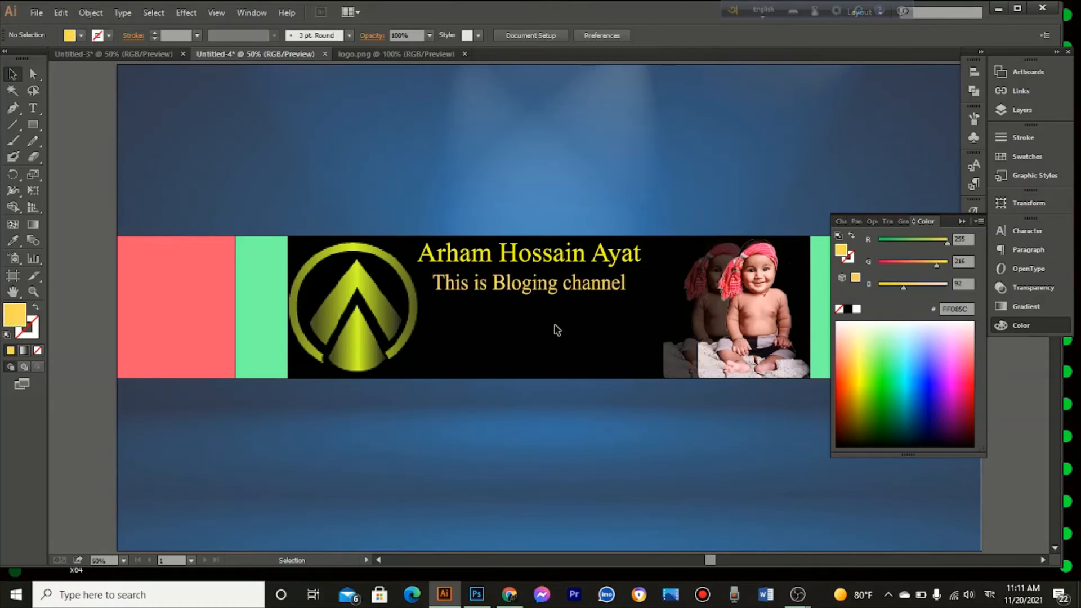
Step: In the Untitled-3 document, set the "Subcribe please" text to the MV Boli font and convert it to outlines
left_click(141, 51)
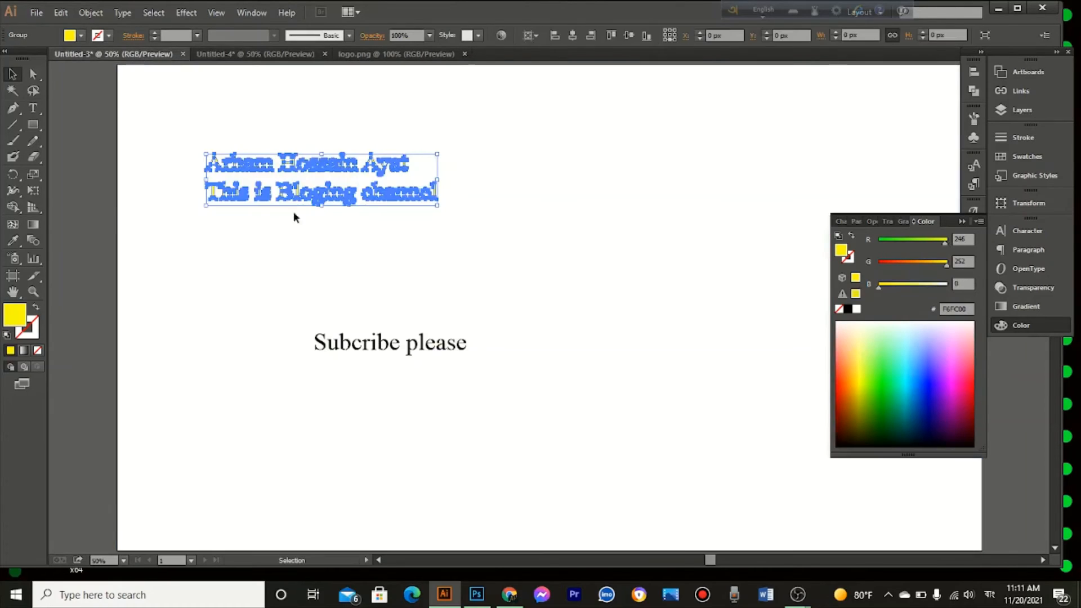
left_click(364, 300)
left_click_drag(286, 288, 506, 458)
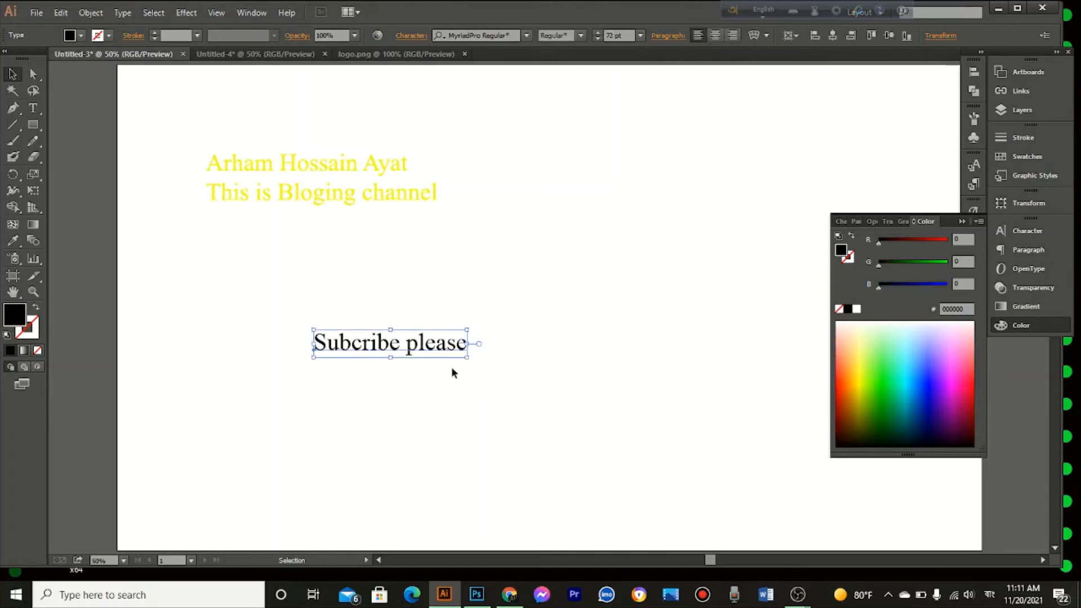
left_click(531, 35)
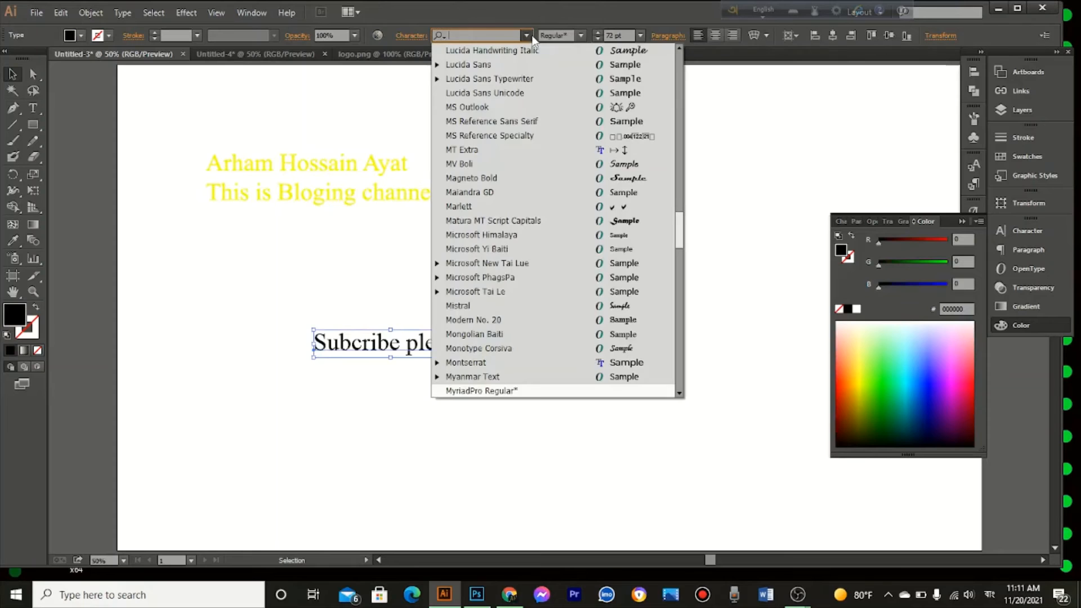
left_click(558, 163)
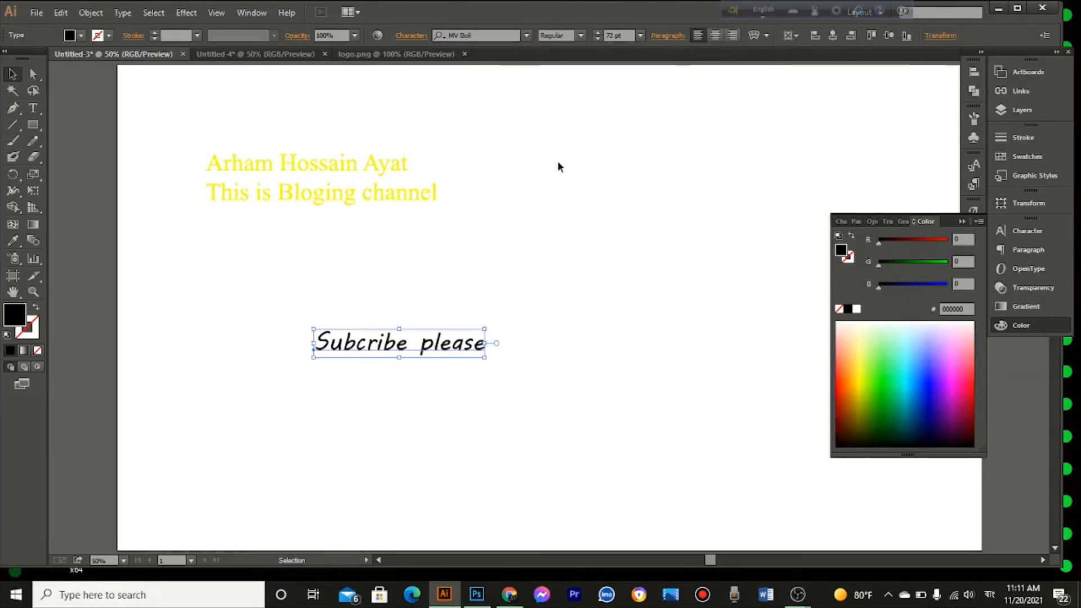
right_click(469, 353)
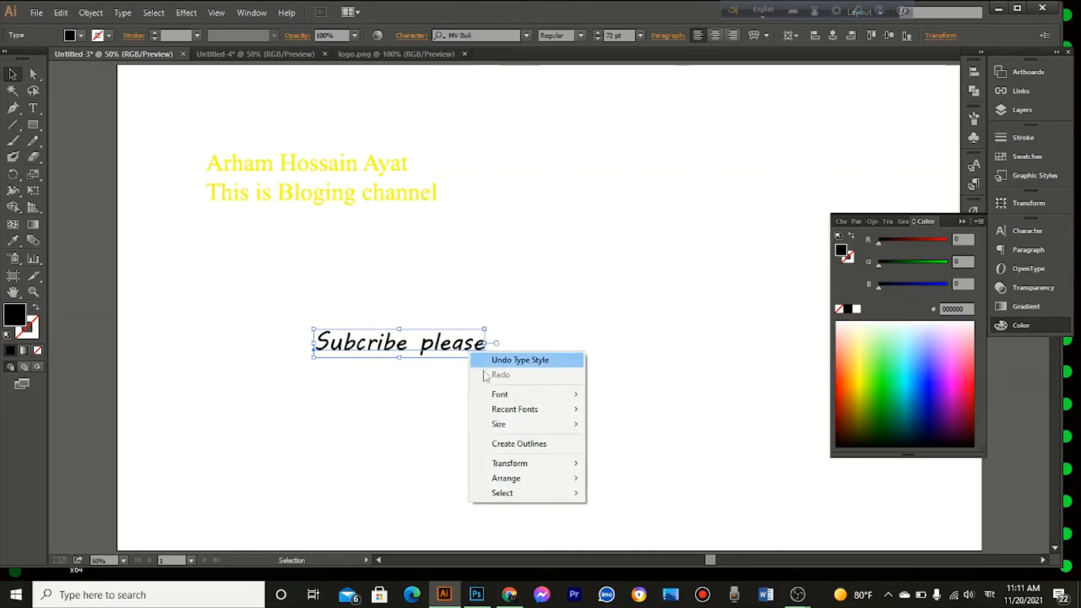
left_click(521, 444)
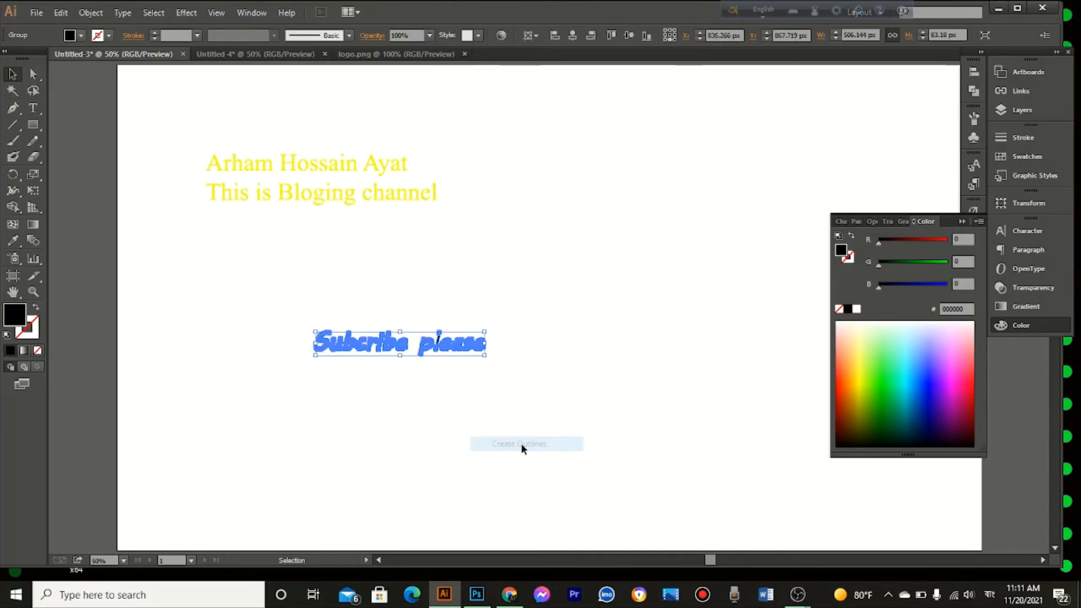
Step: Fill "Subcribe please" with dark green 263600 and move it into the Untitled-4 banner below the tagline, scaled to about 437 px wide
left_click(867, 427)
left_click_drag(437, 355, 300, 87)
left_click_drag(281, 46, 444, 287)
left_click_drag(491, 326, 600, 330)
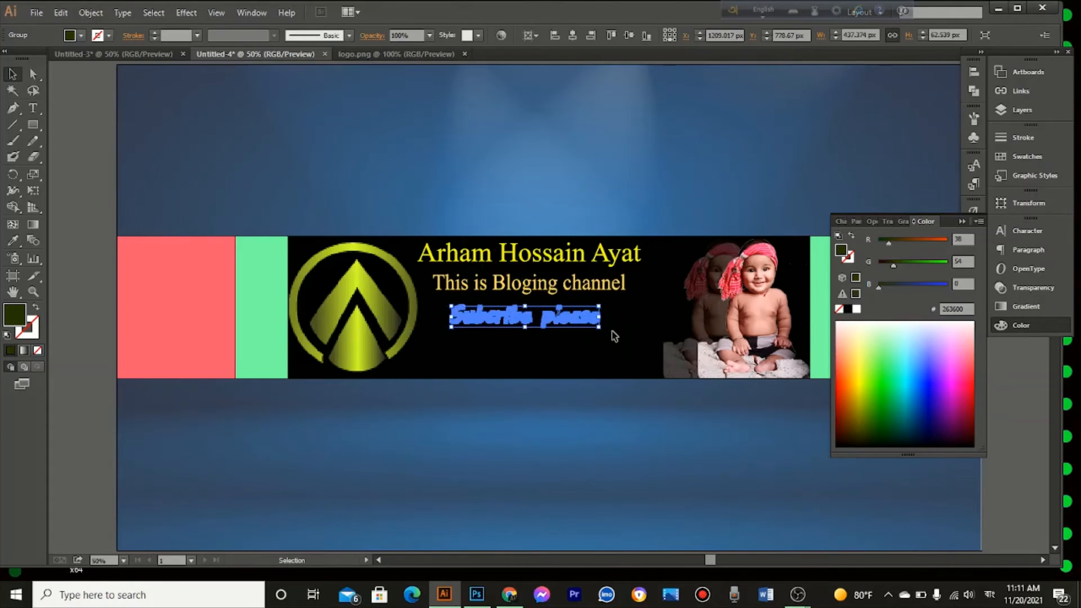
left_click(614, 336)
Step: Draw a rectangle about 329 × 73 px over the "Subcribe please" text and fill it with light green DAFFD0
left_click(586, 321)
left_click(39, 131)
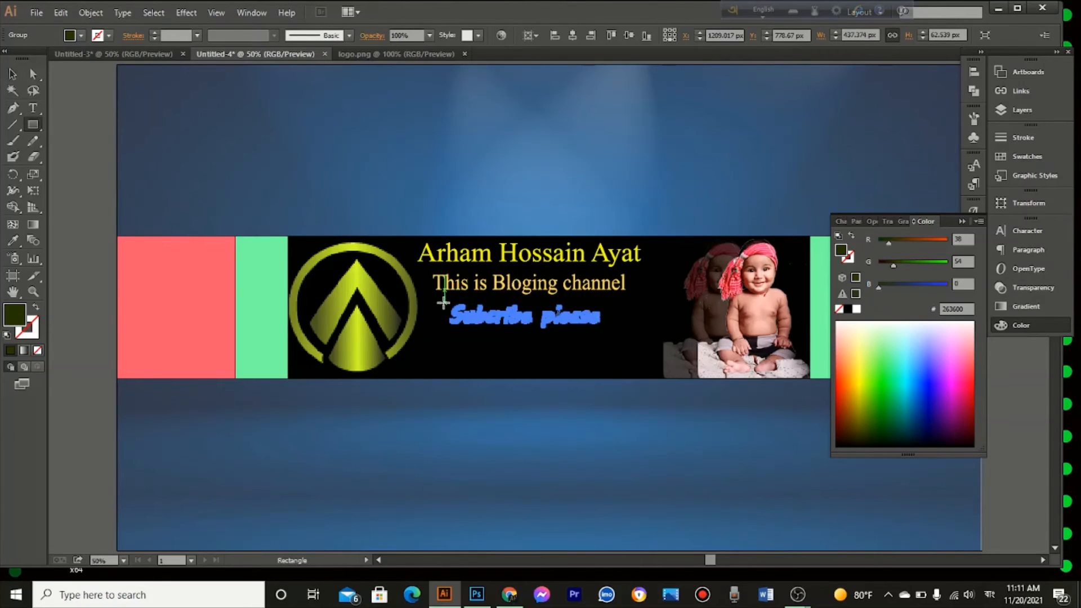
left_click_drag(444, 304, 555, 327)
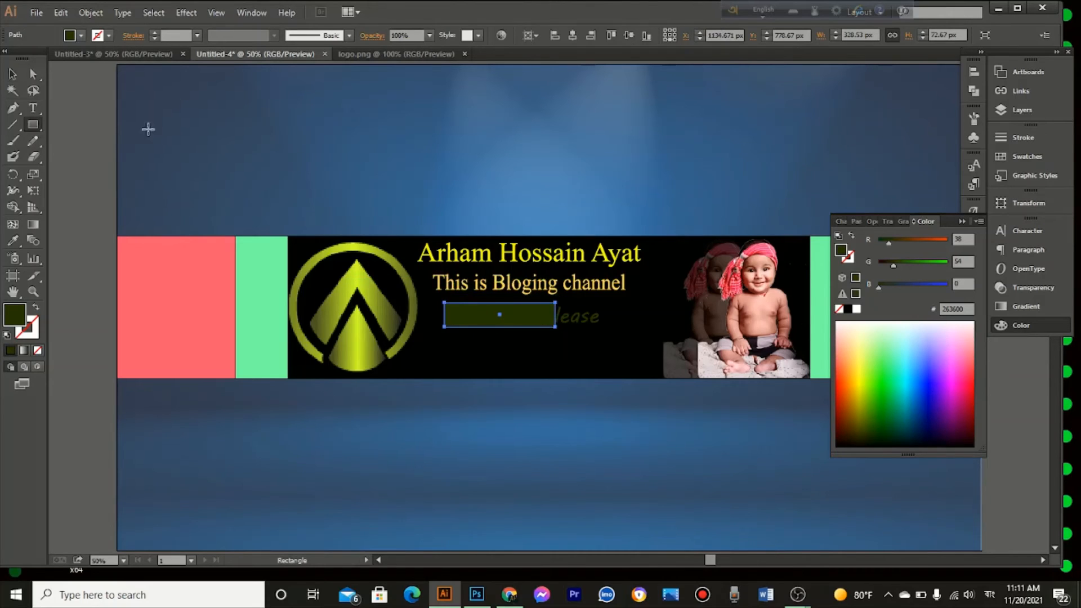
left_click(13, 73)
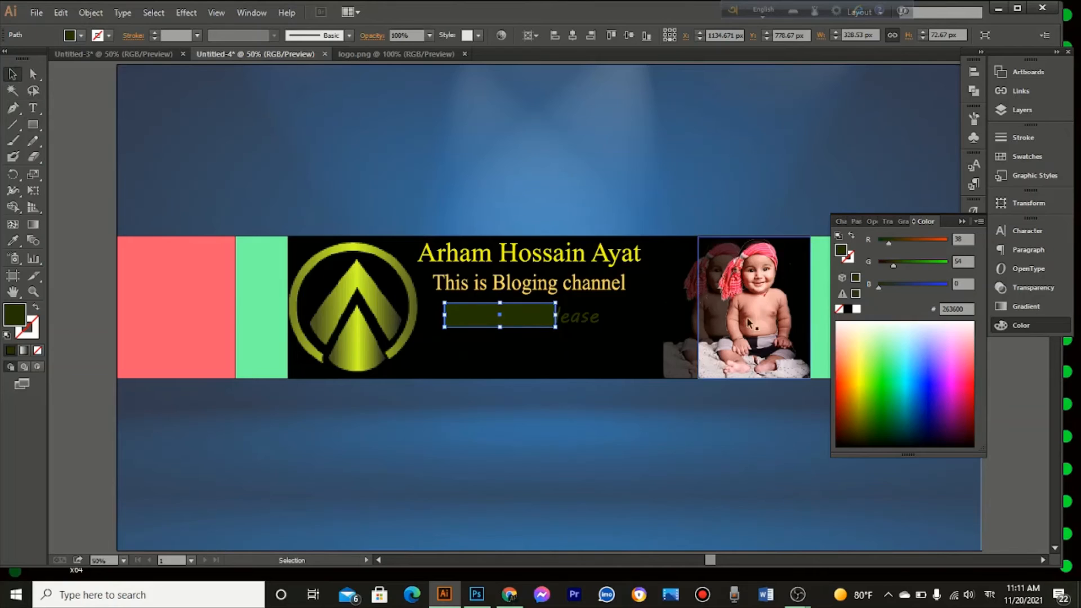
left_click(881, 325)
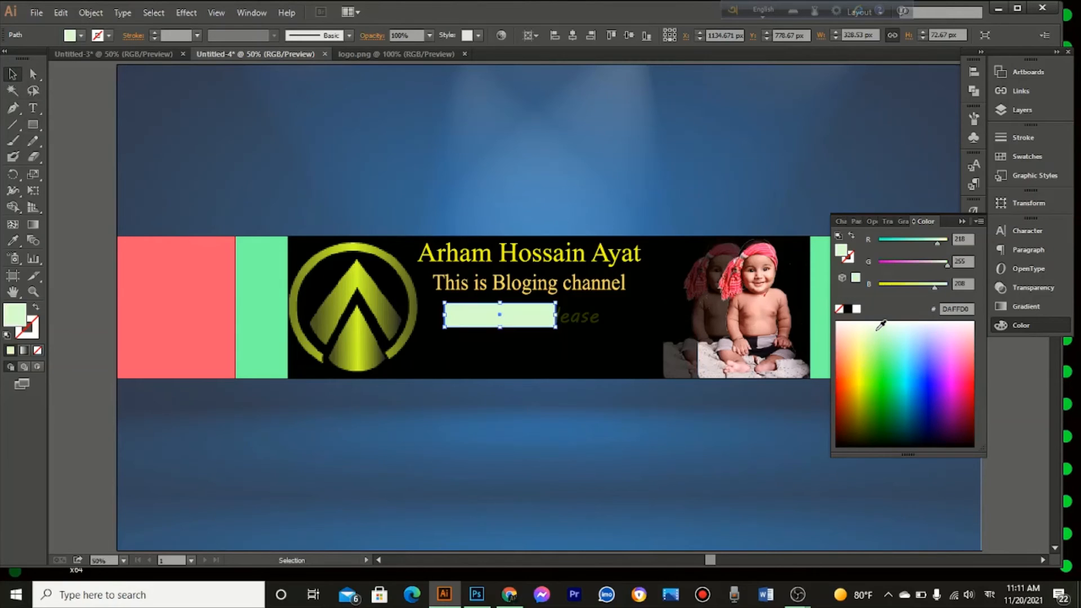
Step: Bring the "Subcribe please" text to the front, above the light green rectangle
left_click(593, 320)
right_click(593, 319)
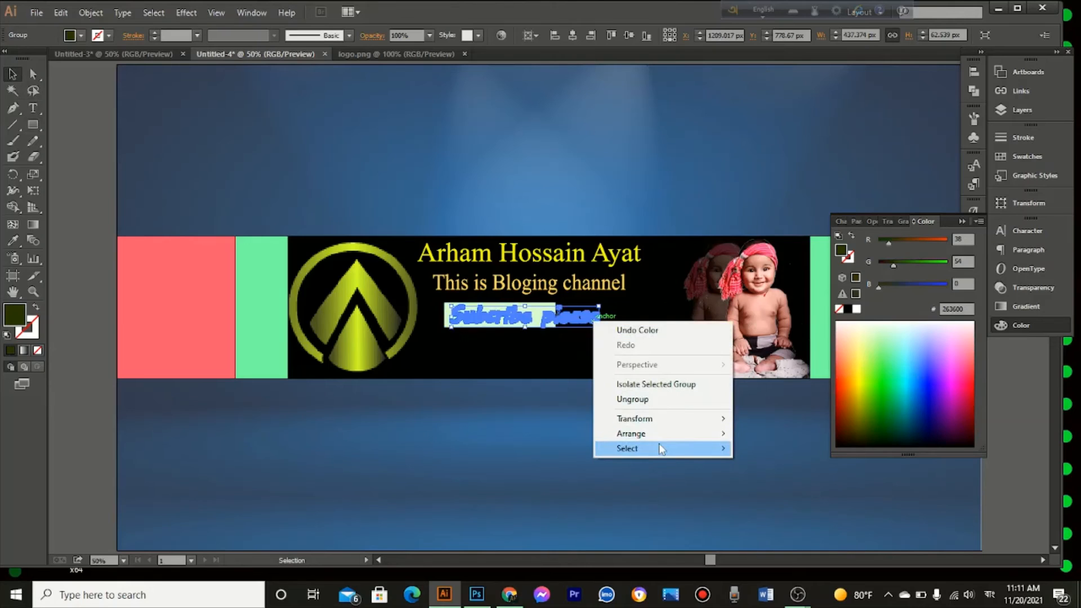
mouse_move(660, 441)
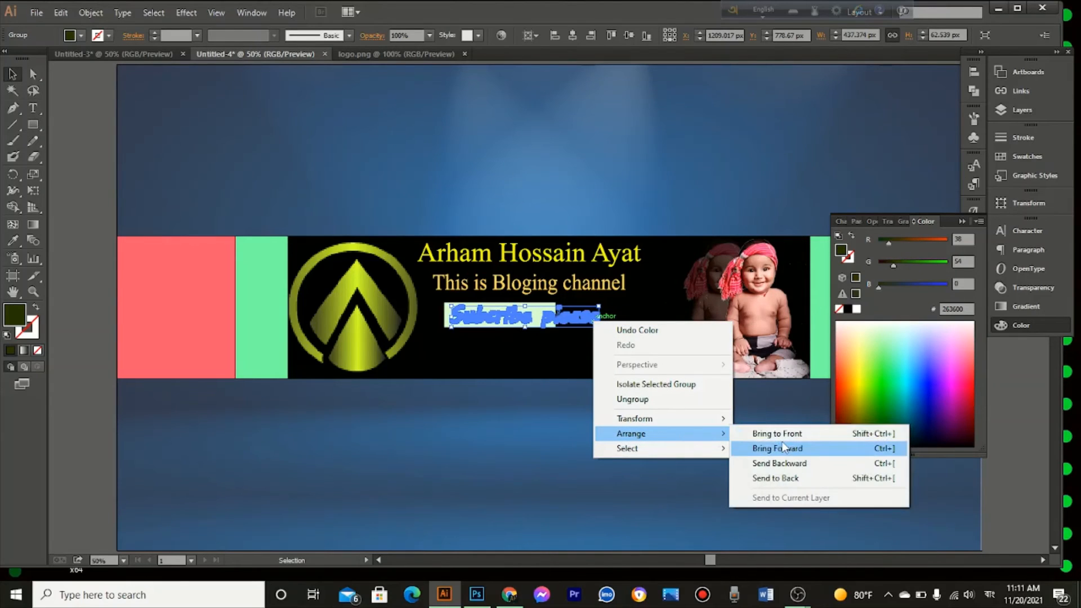
left_click(783, 434)
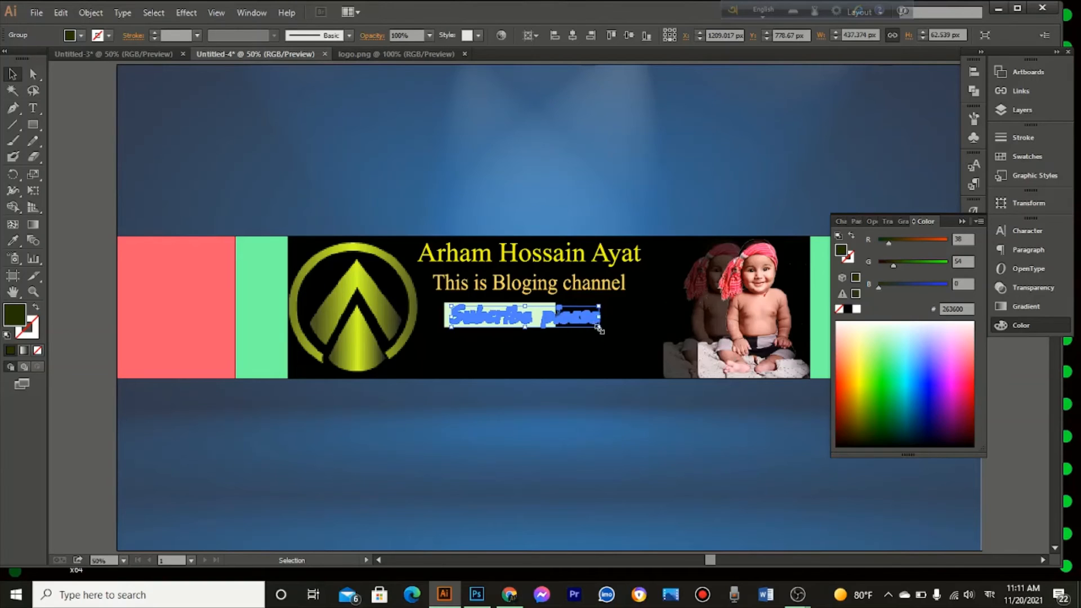
Step: Shrink "Subcribe please" to about 277 px wide inside the light green rectangle and fill it with black 000000
left_click_drag(600, 330, 572, 330)
left_click_drag(539, 320, 517, 319)
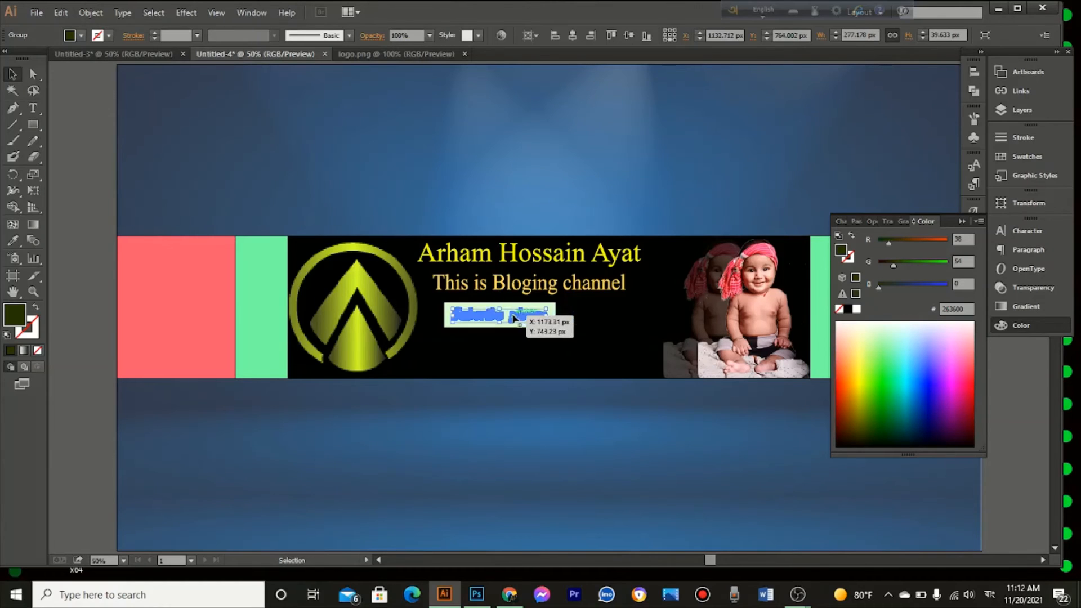
left_click(886, 445)
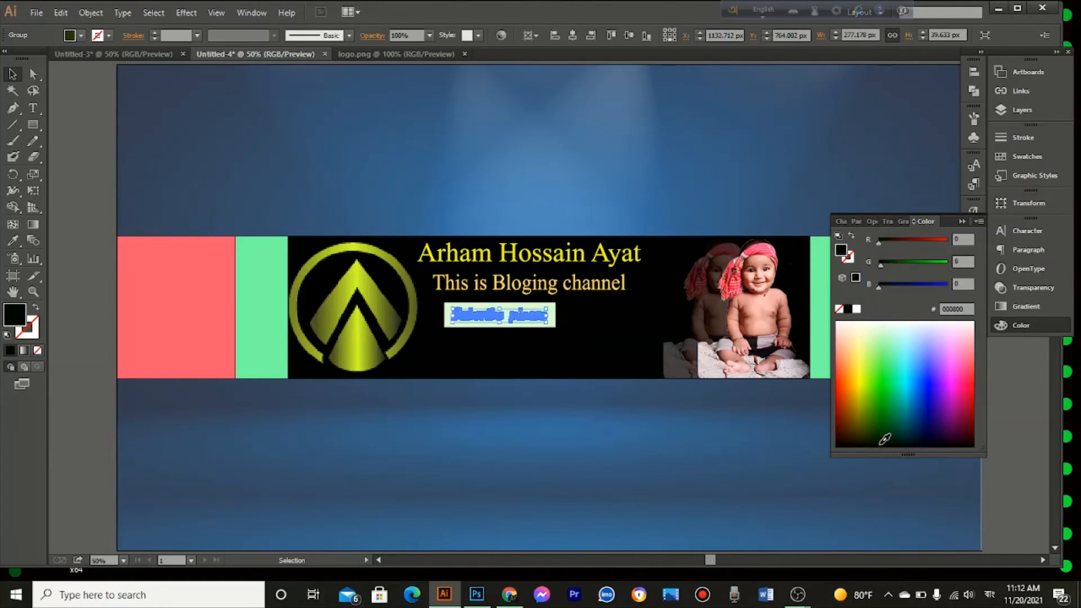
left_click(639, 192)
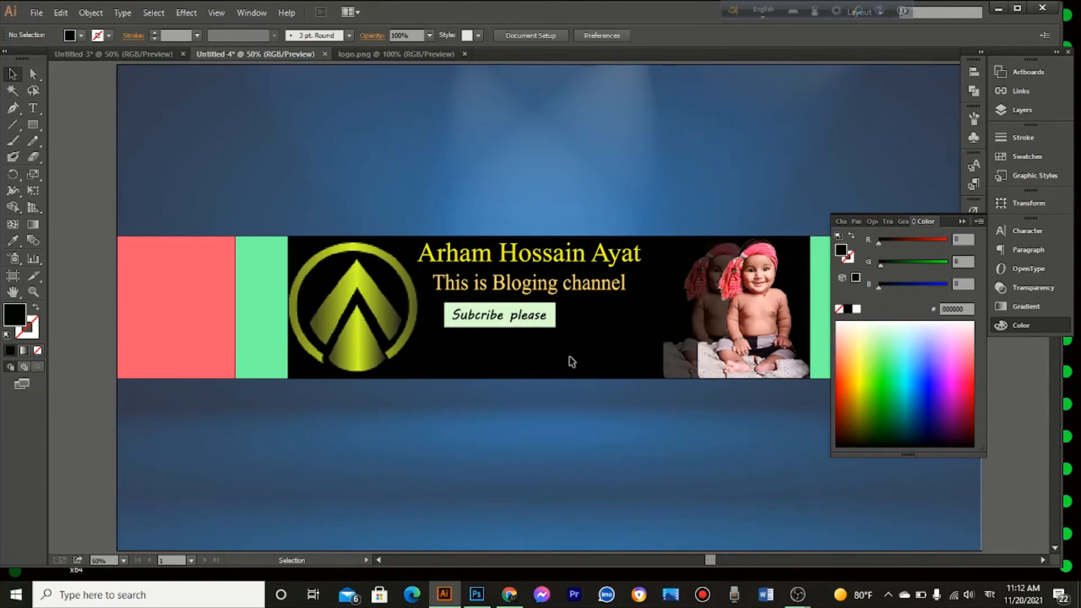
Step: Group the "Subcribe please" text with its light green rectangle and move the group to sit centred beneath the tagline
left_click(559, 328)
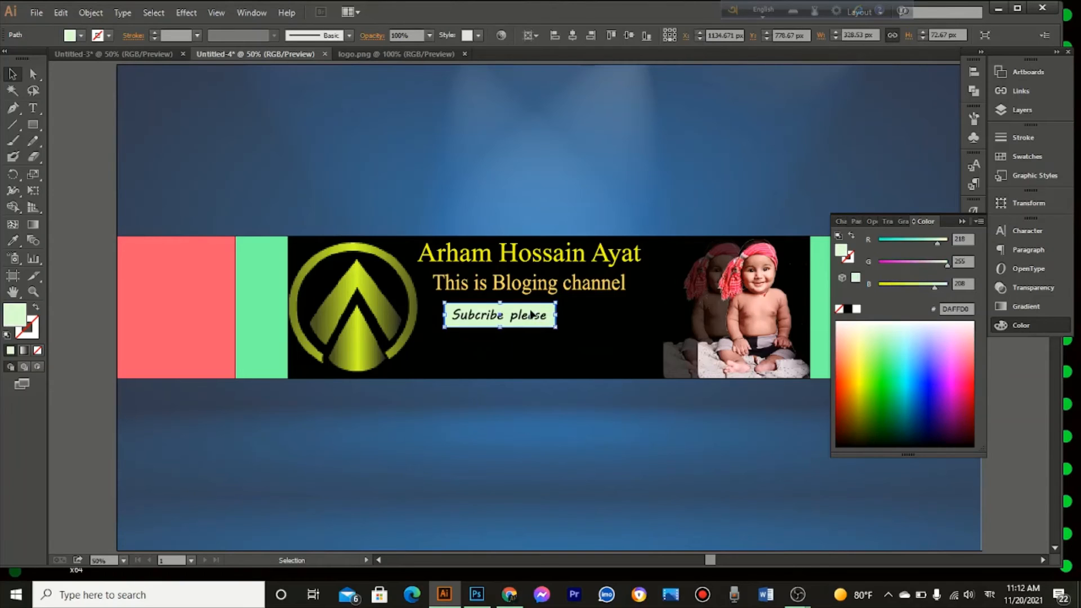
left_click(534, 317, "shift")
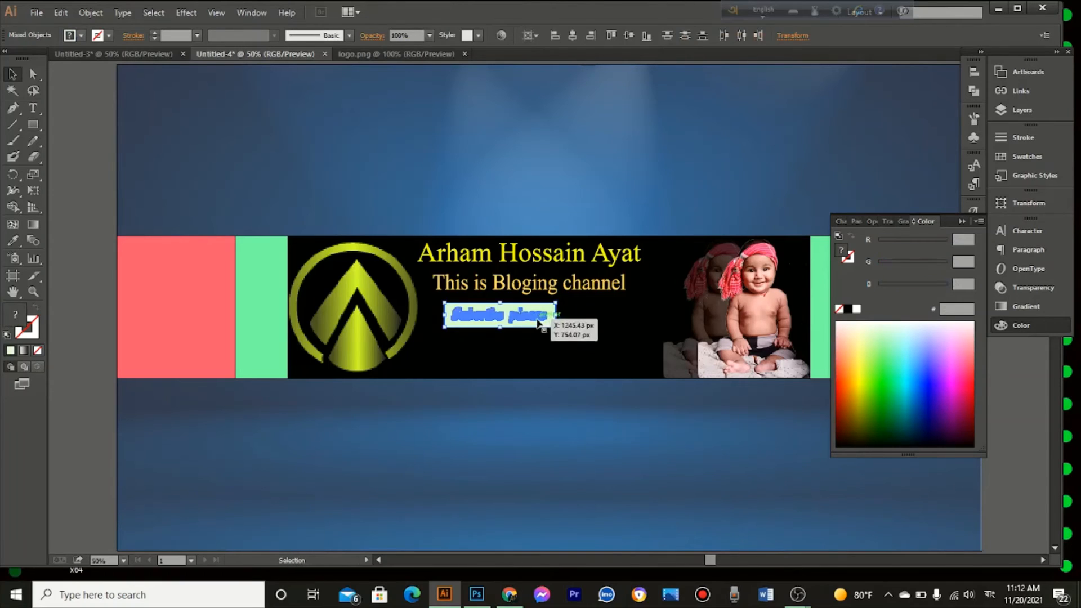
right_click(539, 320)
left_click(577, 383)
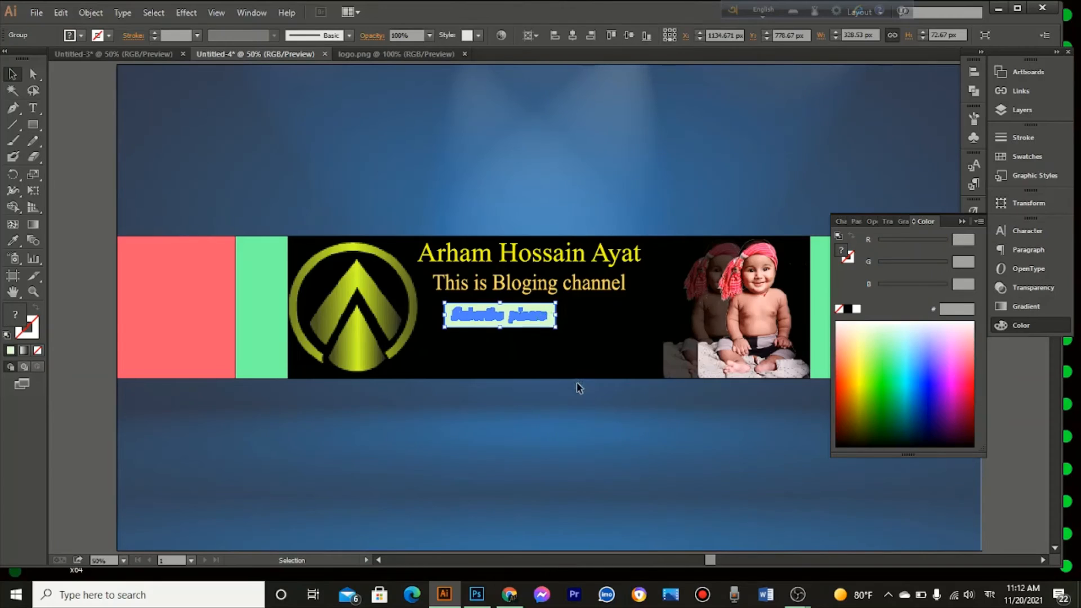
left_click(520, 435)
left_click_drag(543, 309, 554, 319)
left_click(550, 423)
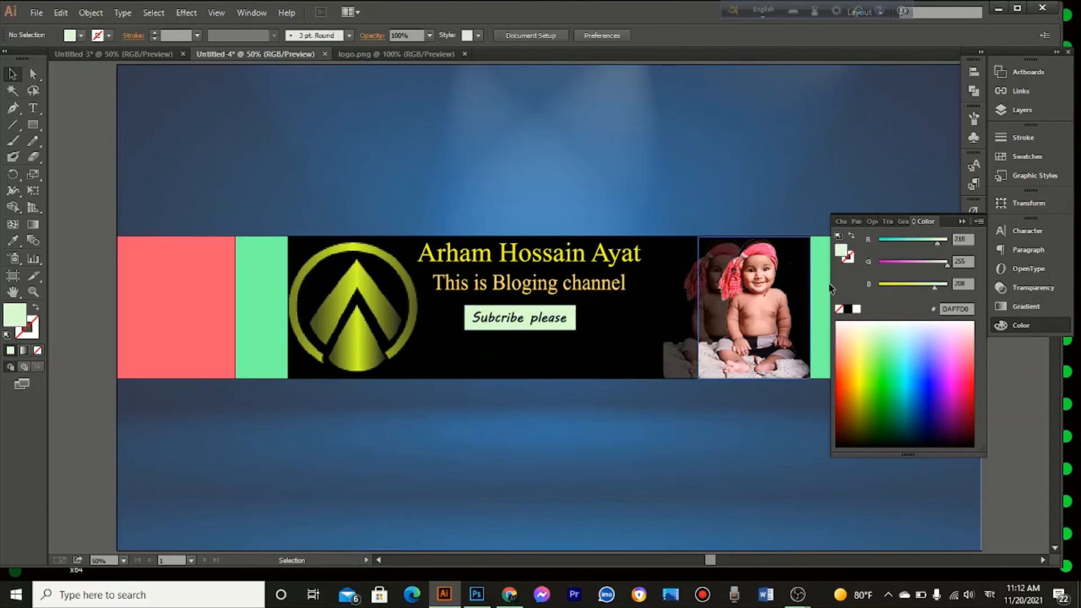
Step: Collapse the colour settings, unlock the blue background and the coloured rectangles, and deselect everything
left_click(962, 221)
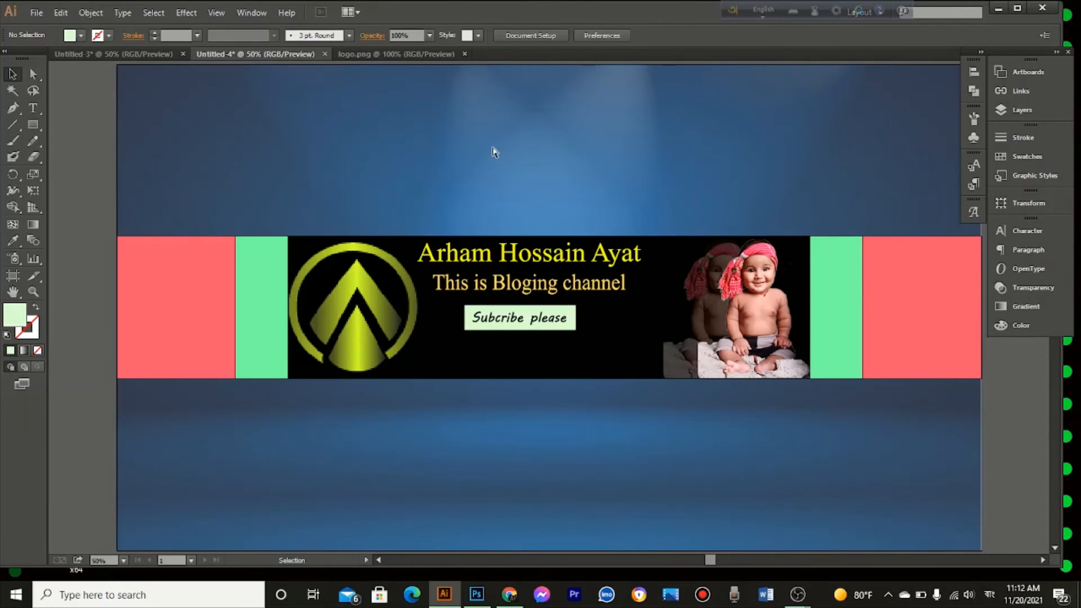
key("a")
key("ctrl+a")
key("v")
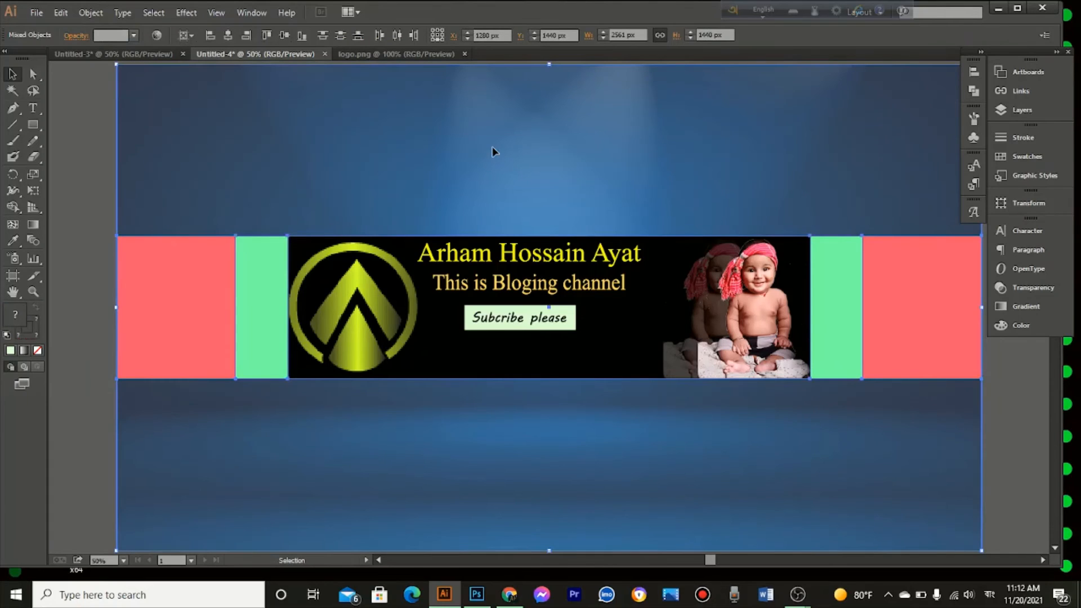
left_click(104, 114)
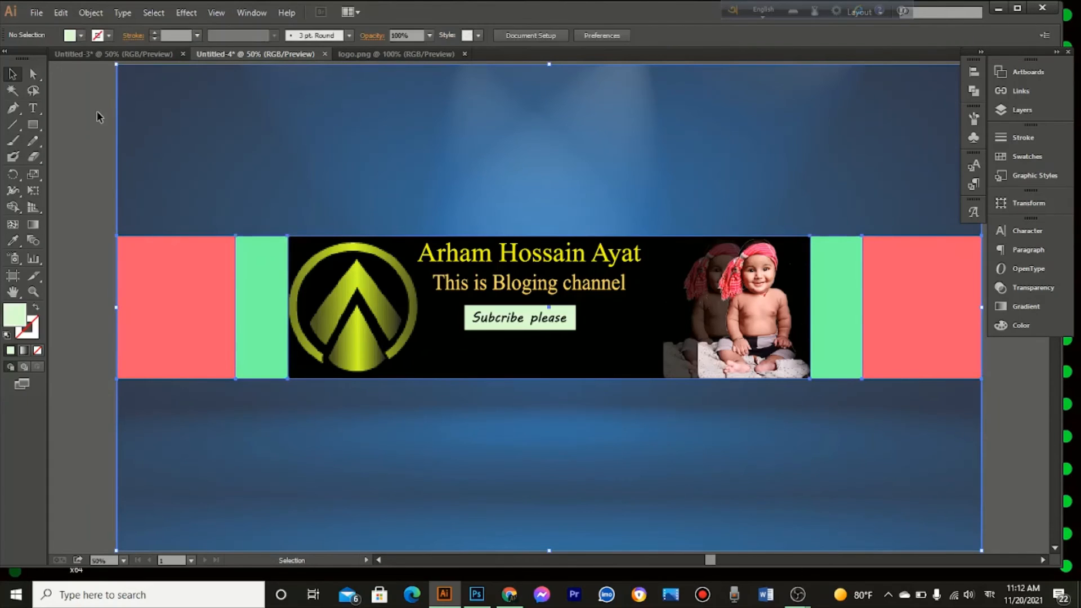
Step: Set the opacity of the blue background image to 100%
left_click(200, 116)
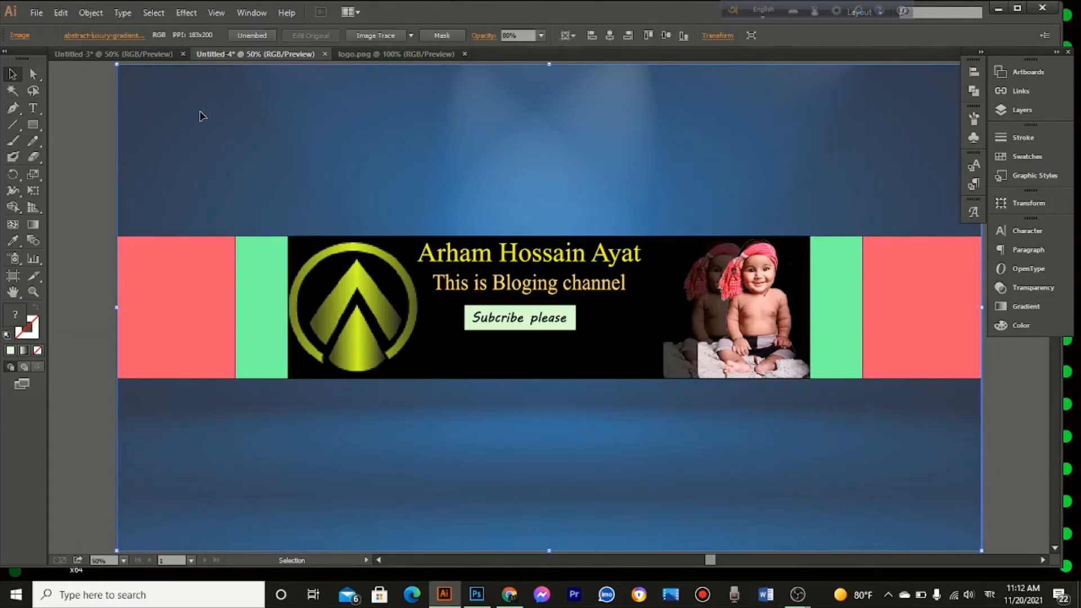
left_click(84, 173)
left_click(341, 163)
left_click(542, 35)
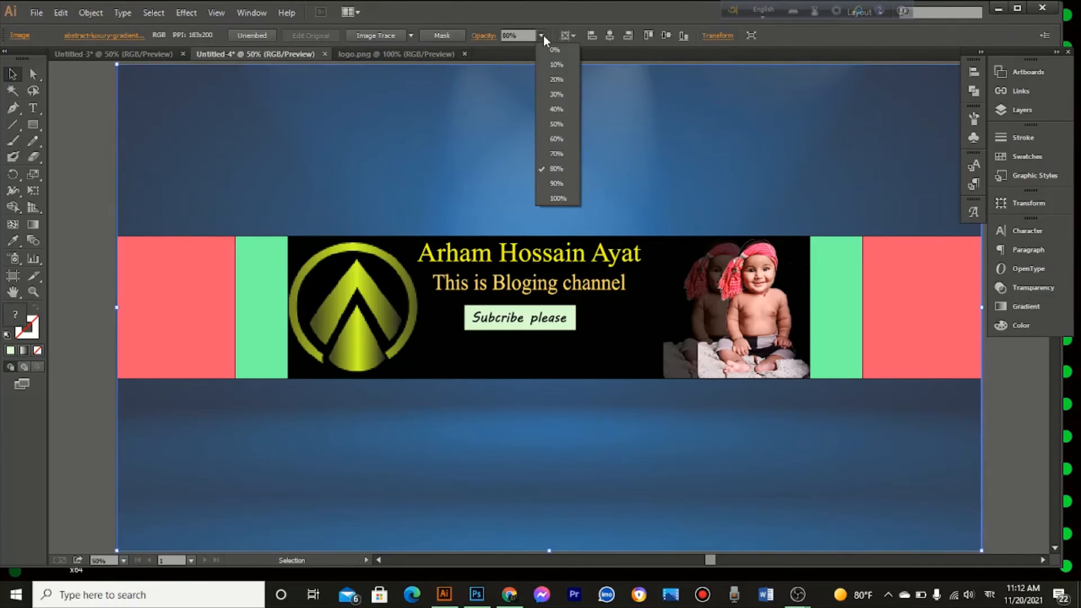
left_click(560, 198)
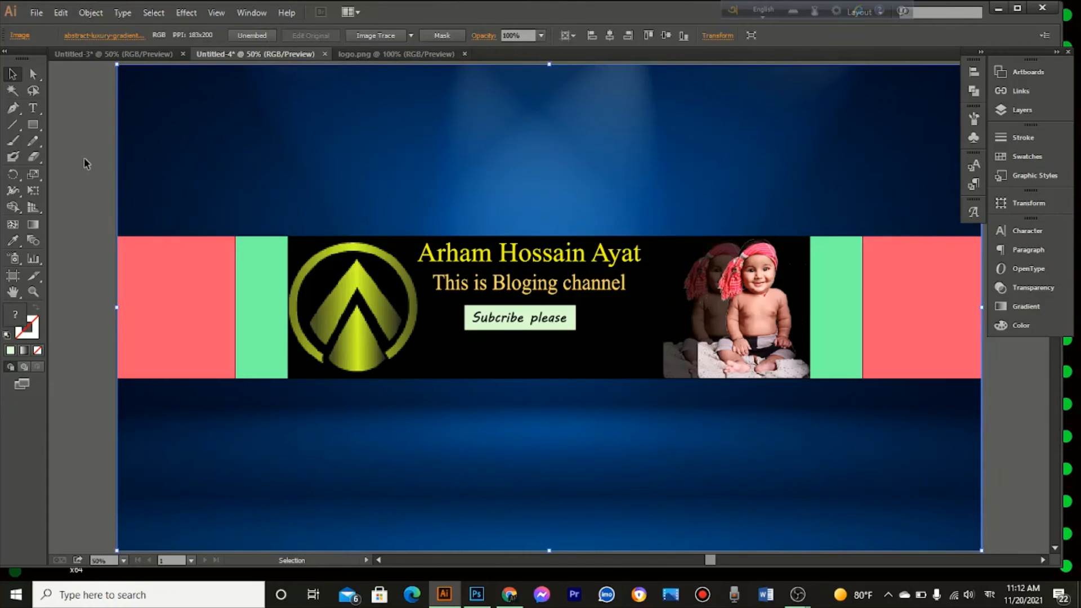
Step: Cover the two outer red rectangles with 352.5 × 423 px rectangles filled with dark green 033300
left_click(85, 163)
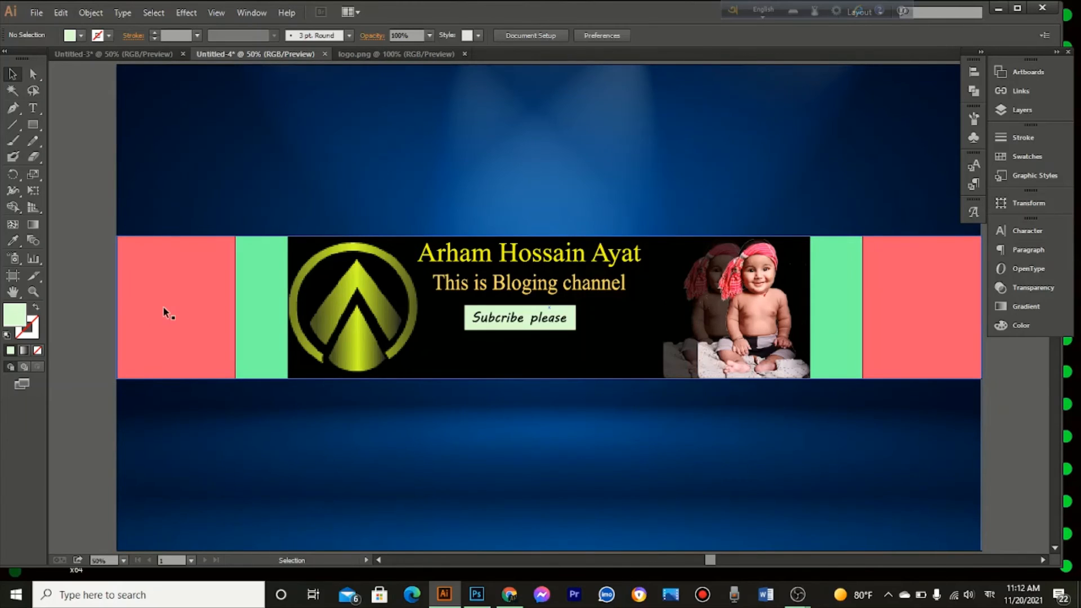
left_click(37, 125)
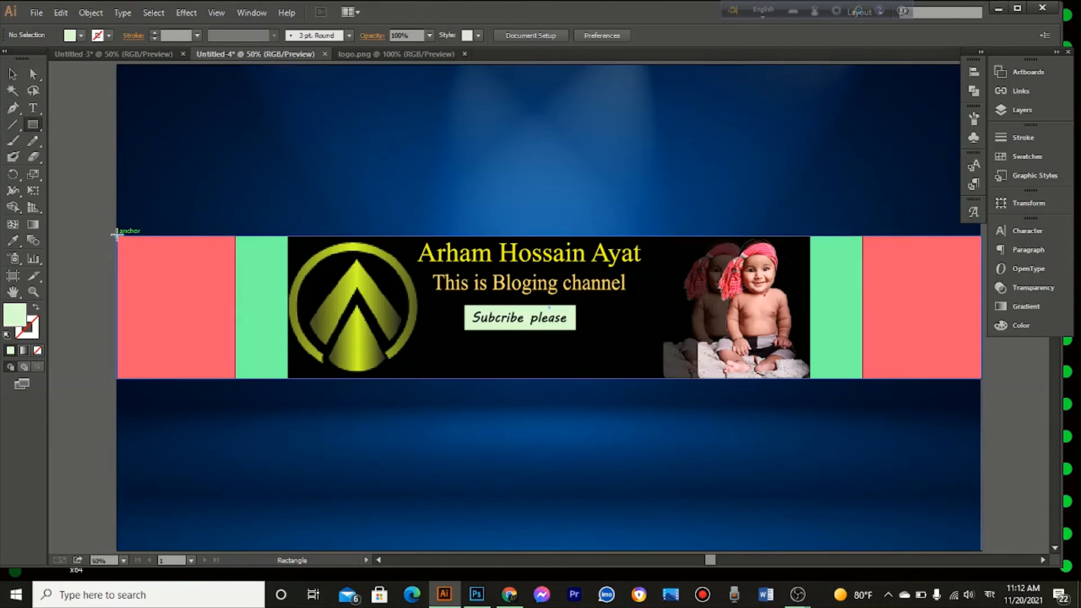
left_click_drag(116, 235, 235, 378)
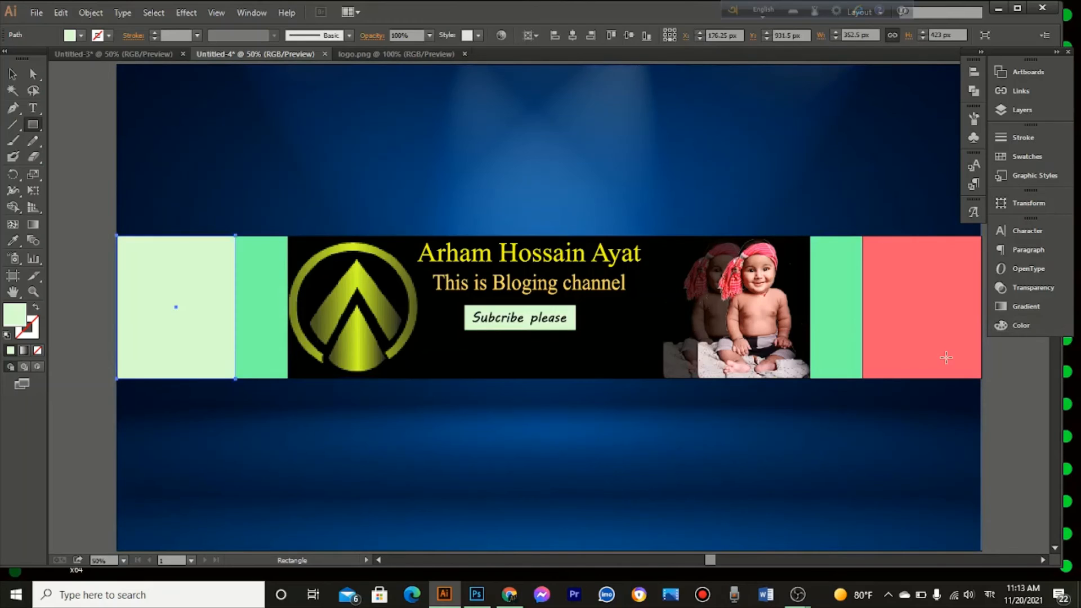
left_click(1019, 327)
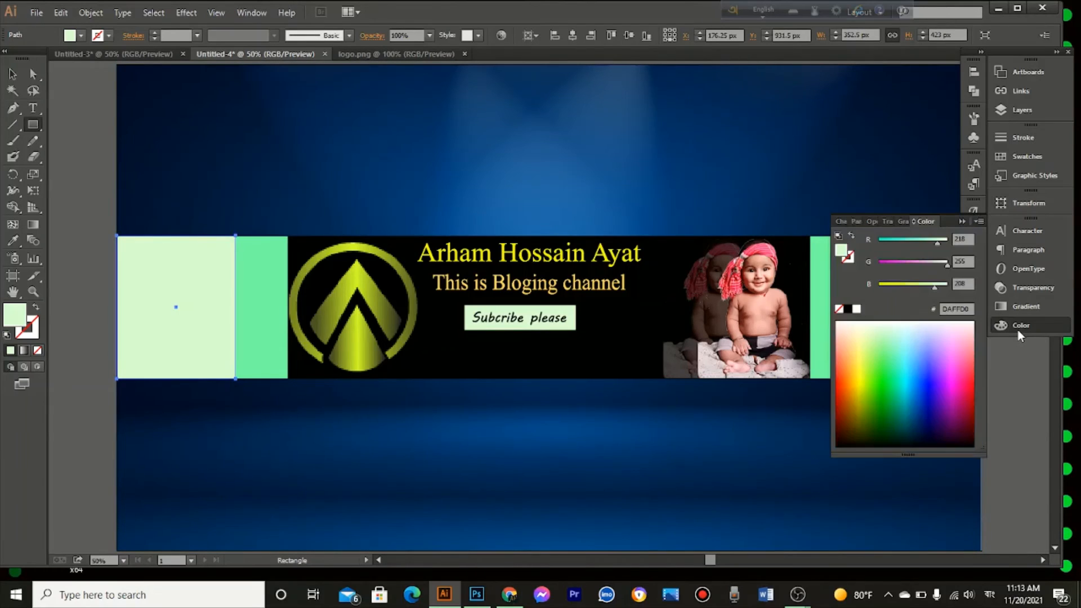
left_click(934, 402)
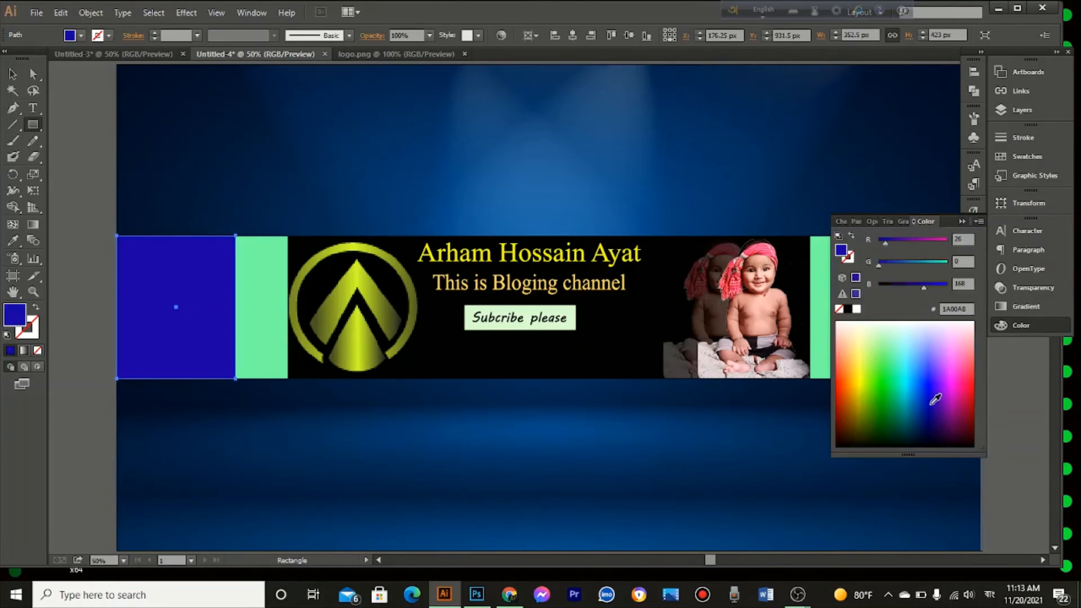
left_click(887, 428)
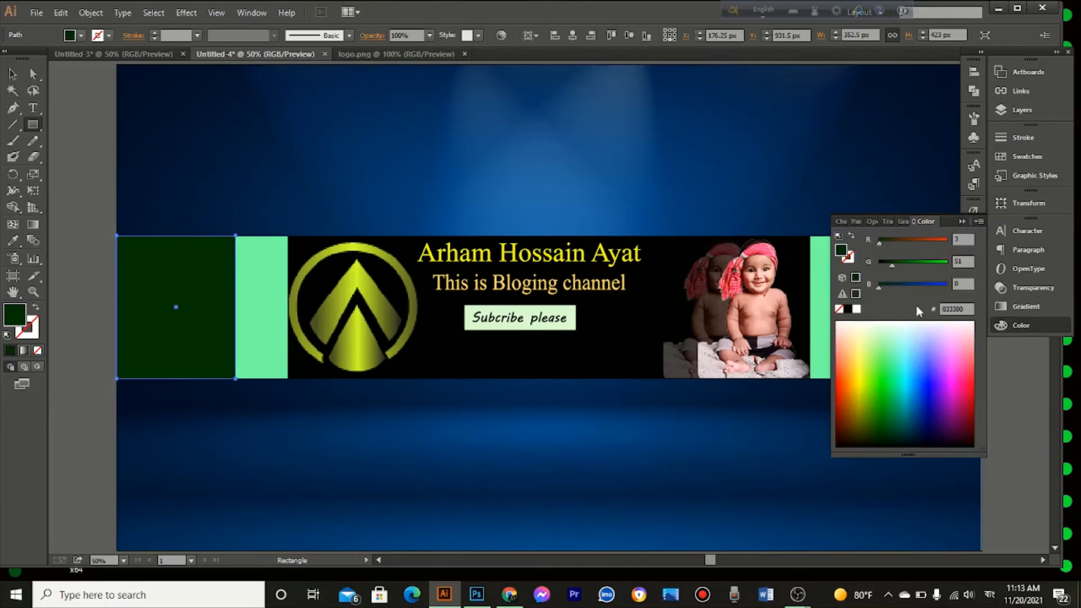
left_click(962, 223)
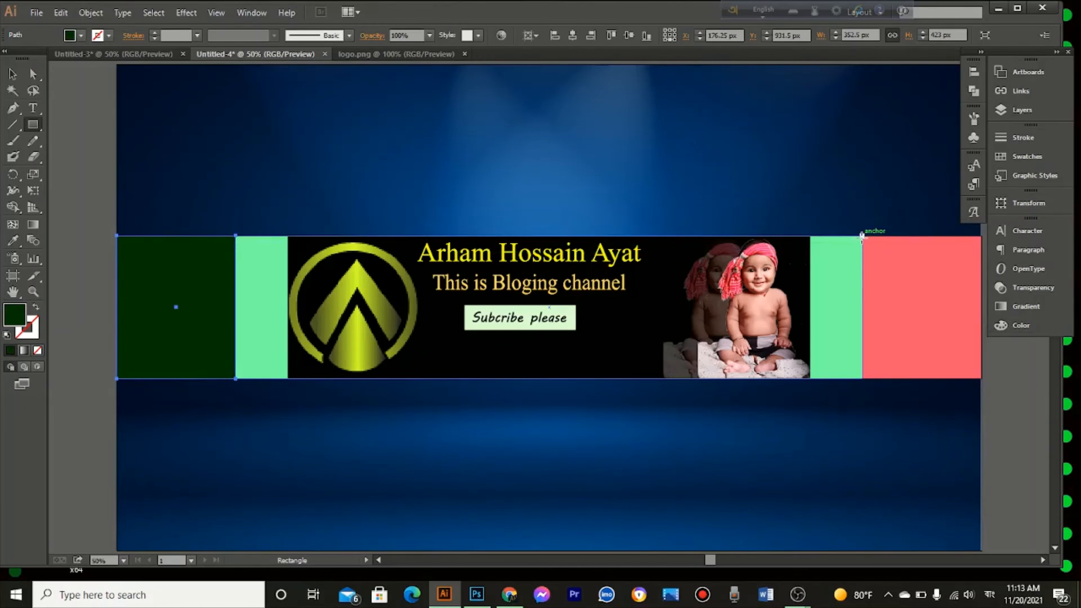
left_click_drag(862, 236, 981, 380)
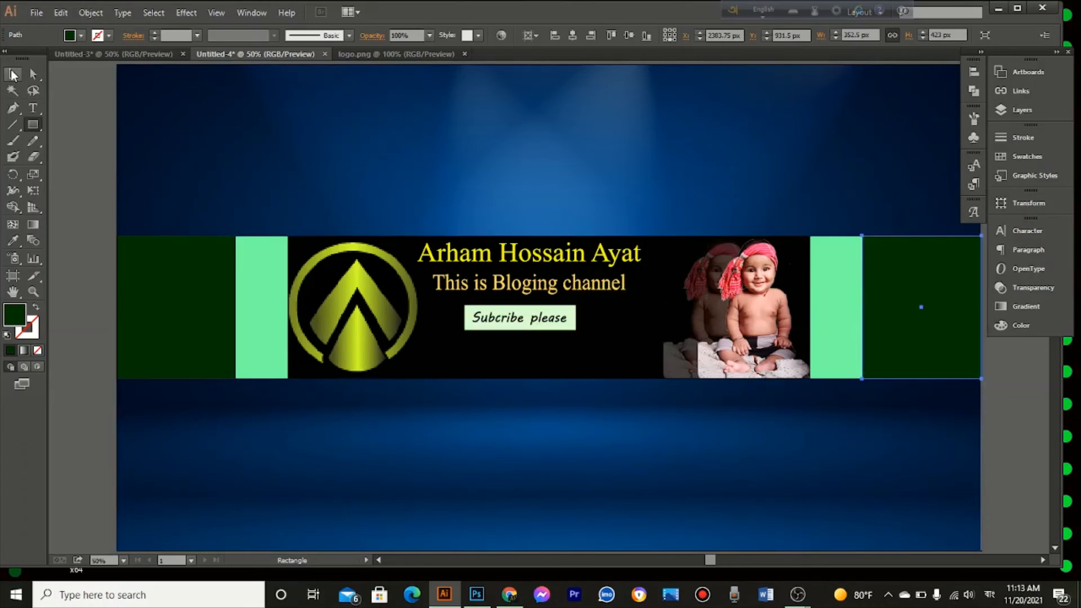
Step: Reshape the left dark green rectangle into an inward-pointing triangle by moving its two inner corners to mid-height at X 352.5, Y 720 px
left_click(12, 74)
left_click(197, 296)
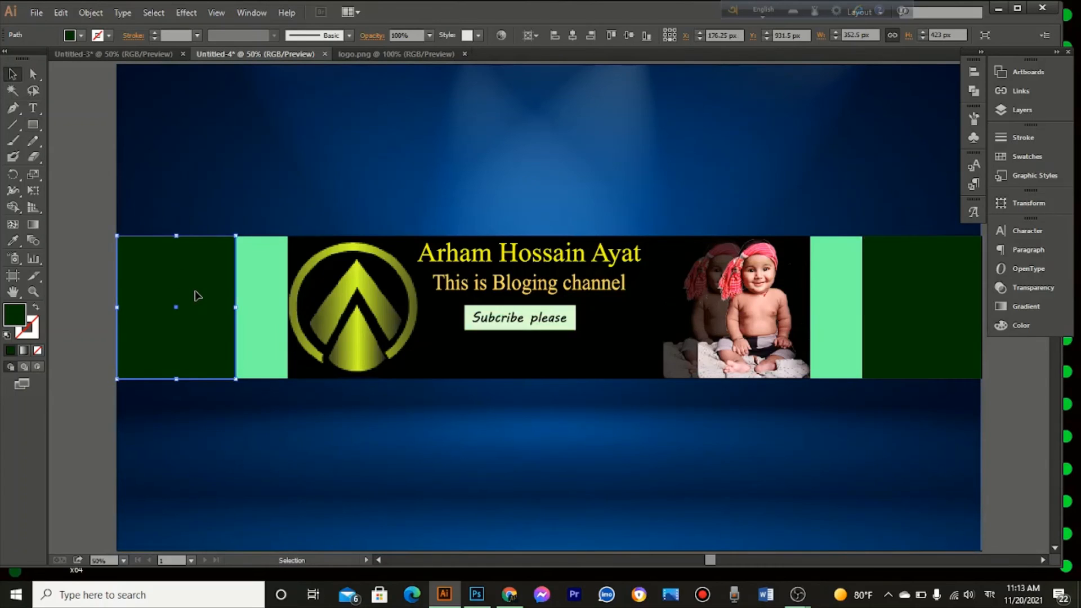
key("a")
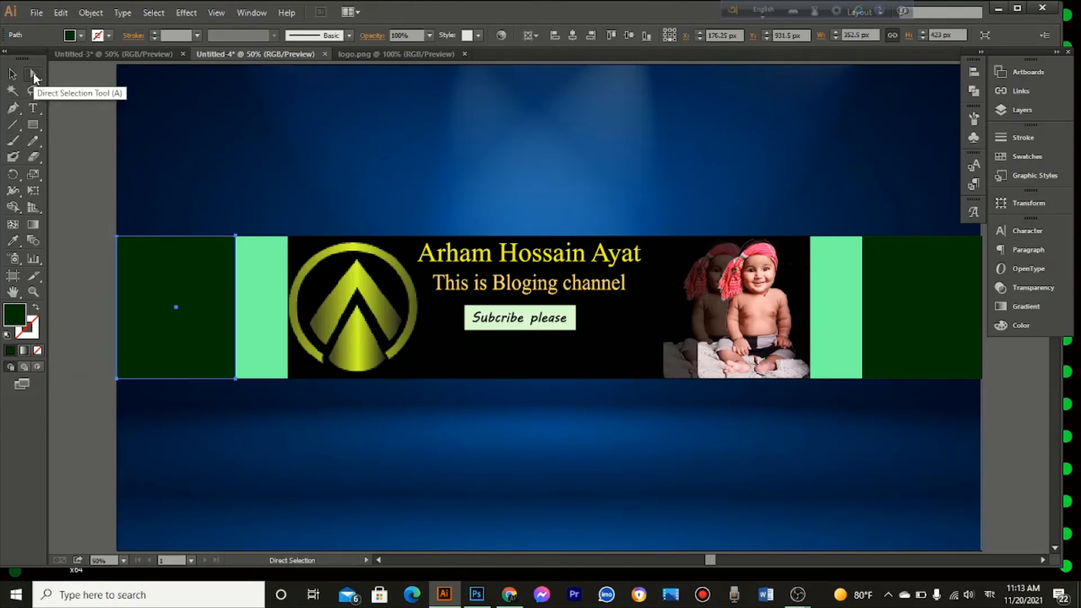
left_click(235, 237)
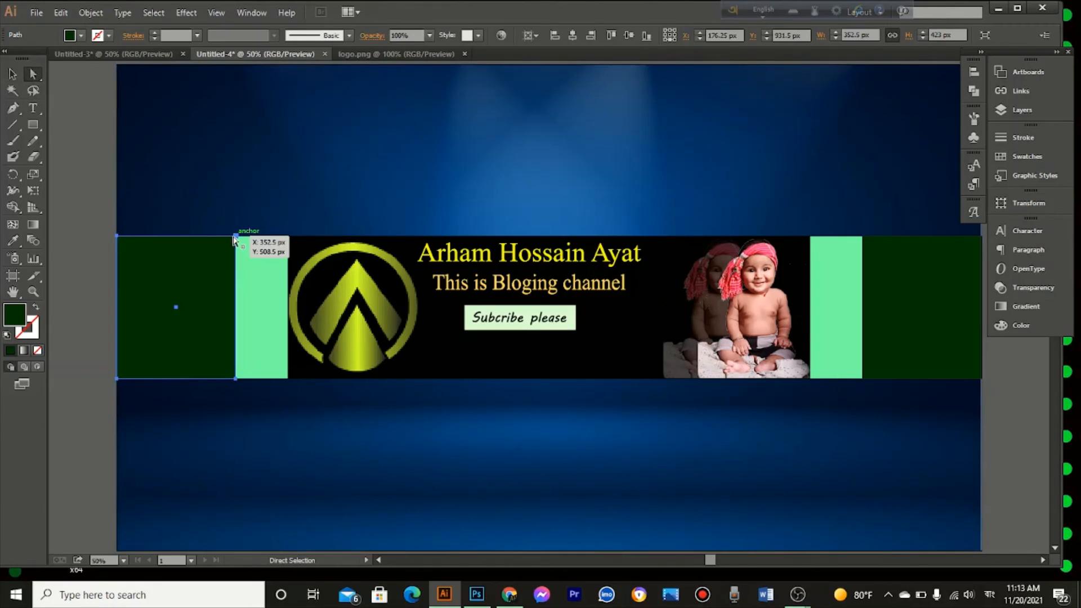
left_click_drag(236, 239, 235, 307)
left_click_drag(236, 378, 235, 307)
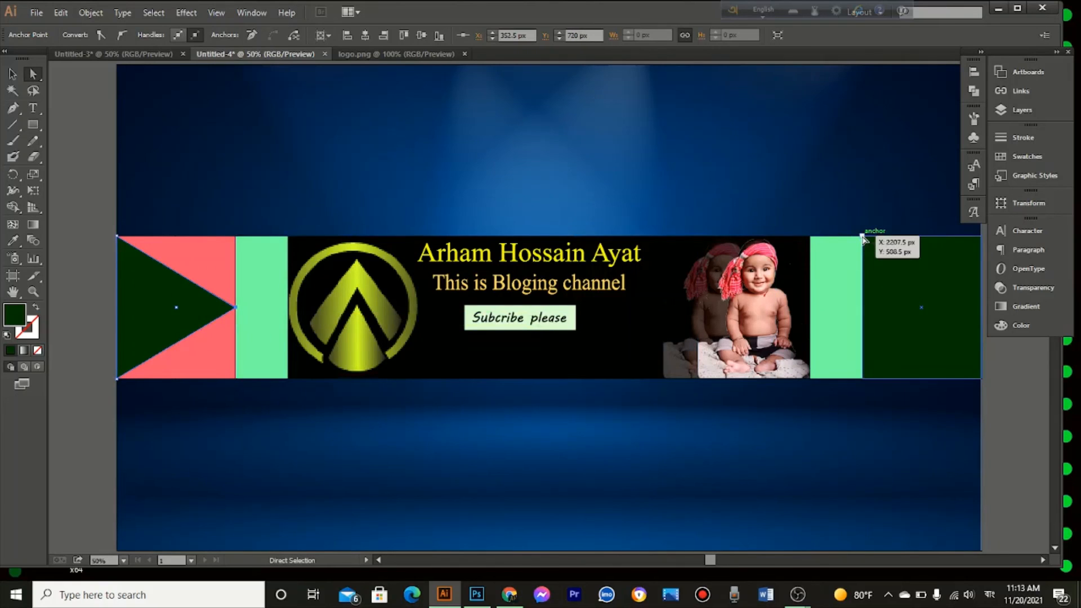
Step: Reshape the right dark green rectangle into an inward-pointing triangle by moving its two inner corners to mid-height at X 2207.5, Y 720 px
left_click_drag(863, 237, 865, 308)
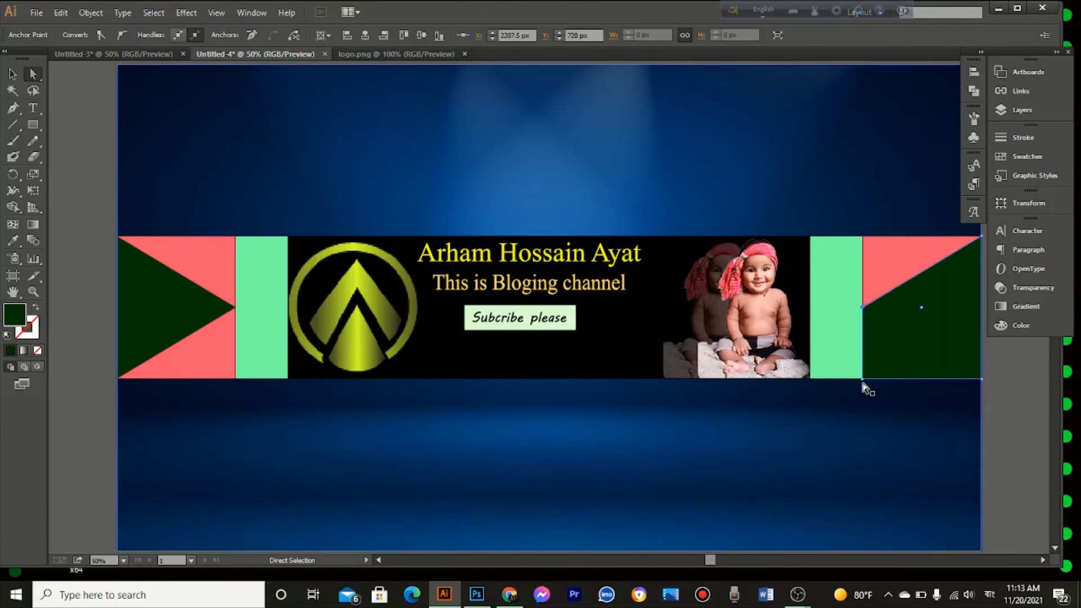
left_click(862, 379)
left_click_drag(862, 380, 862, 308)
left_click(732, 304)
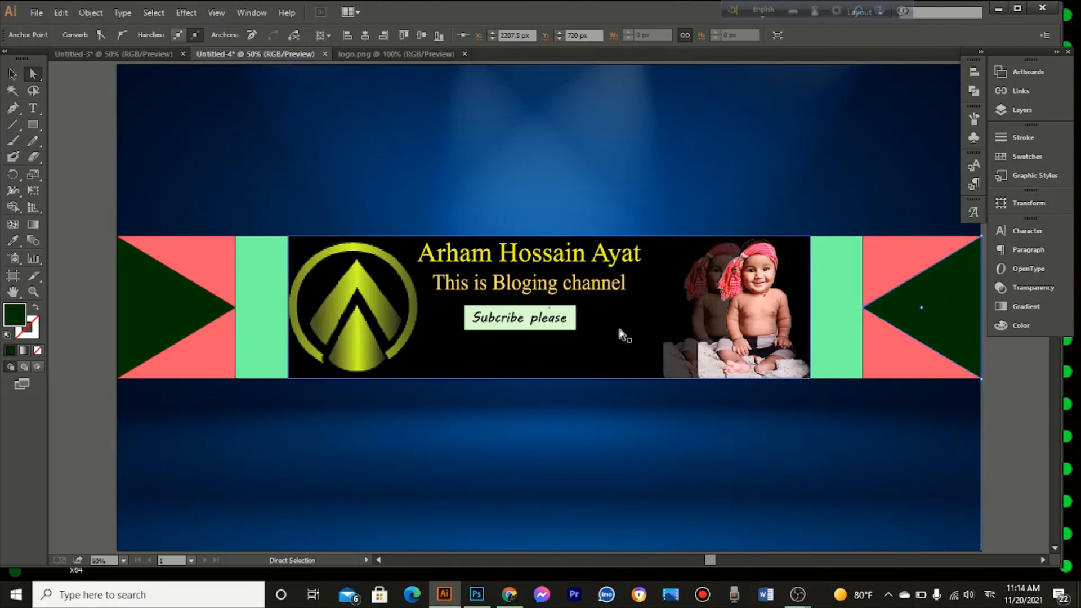
left_click(529, 187)
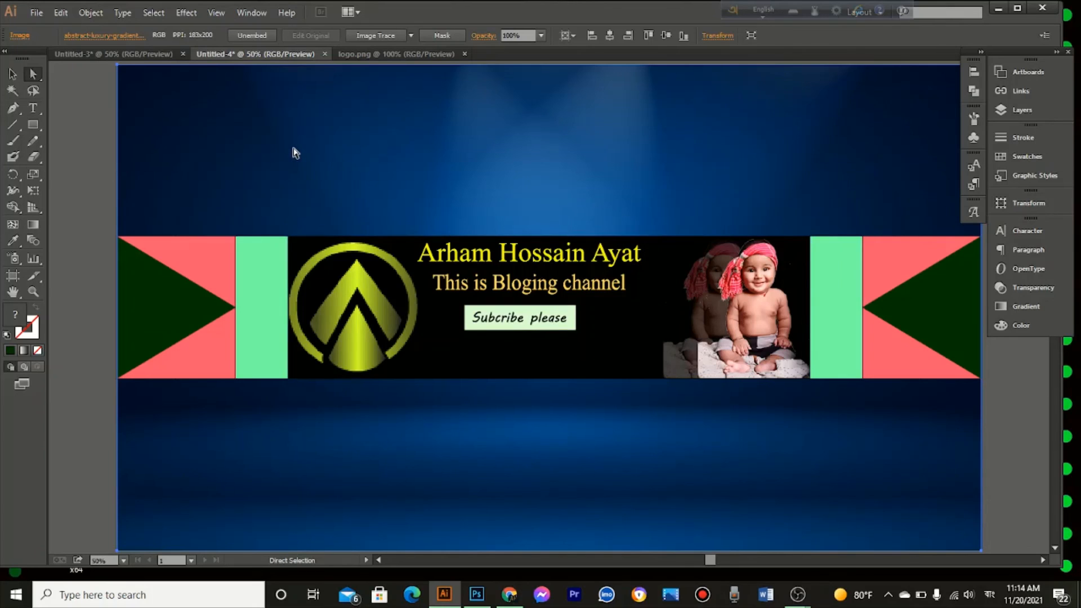
left_click(37, 11)
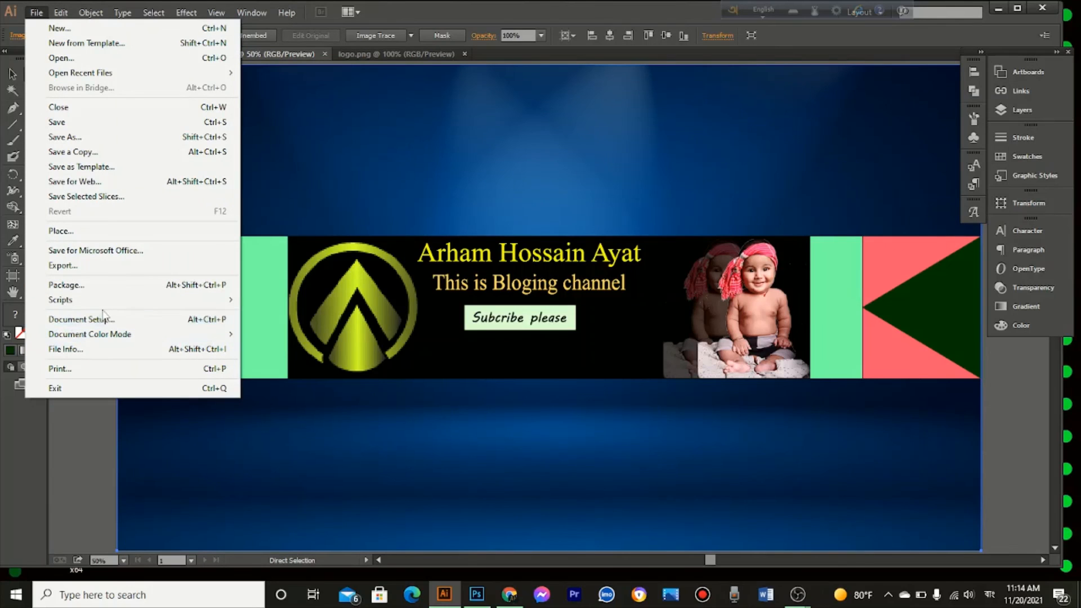
mouse_move(76, 301)
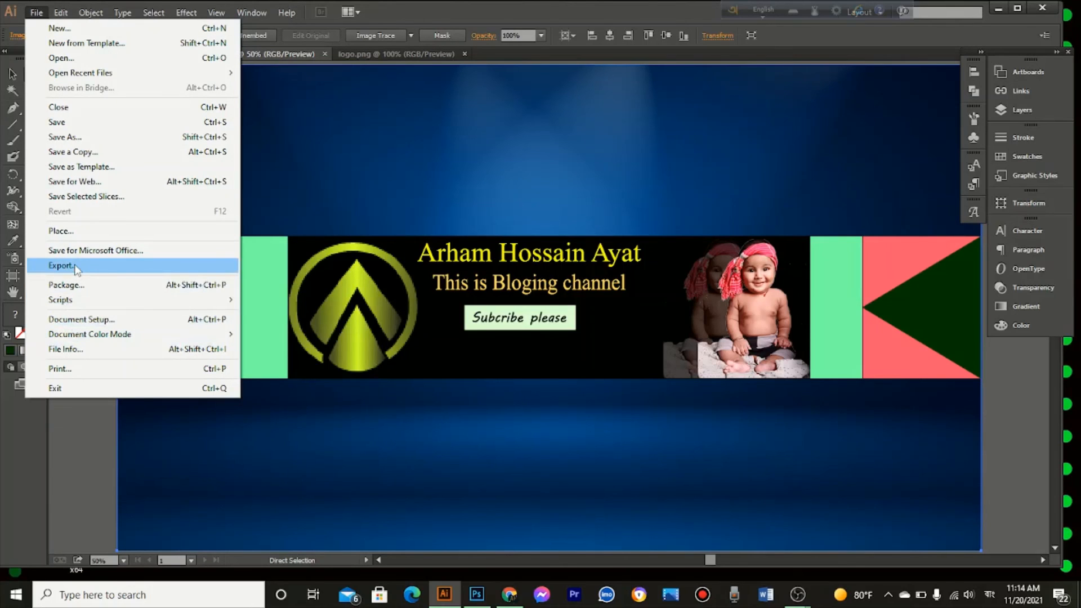
left_click(77, 267)
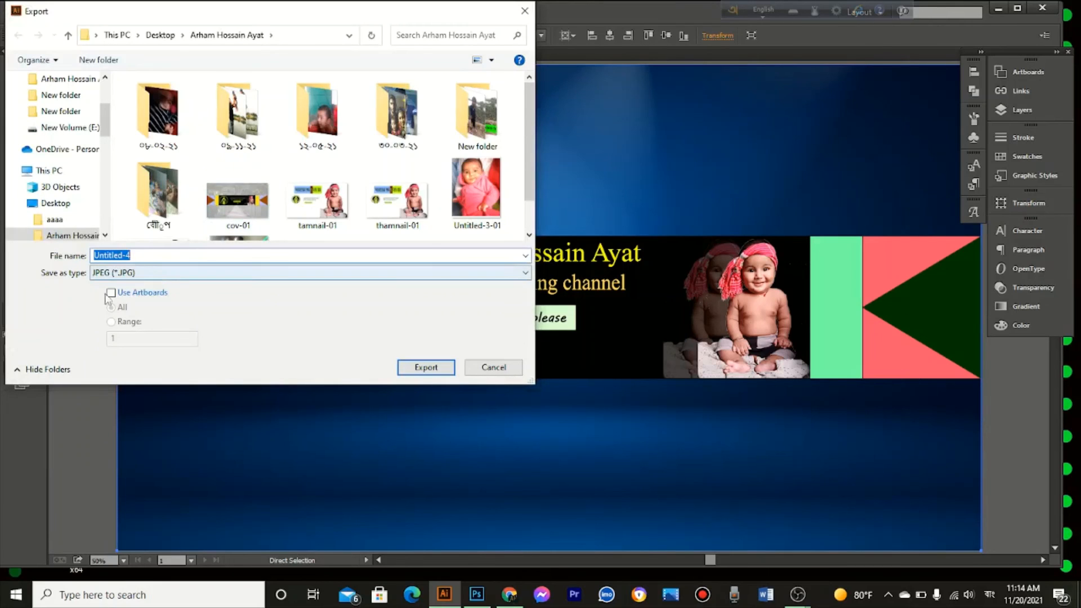
left_click(111, 293)
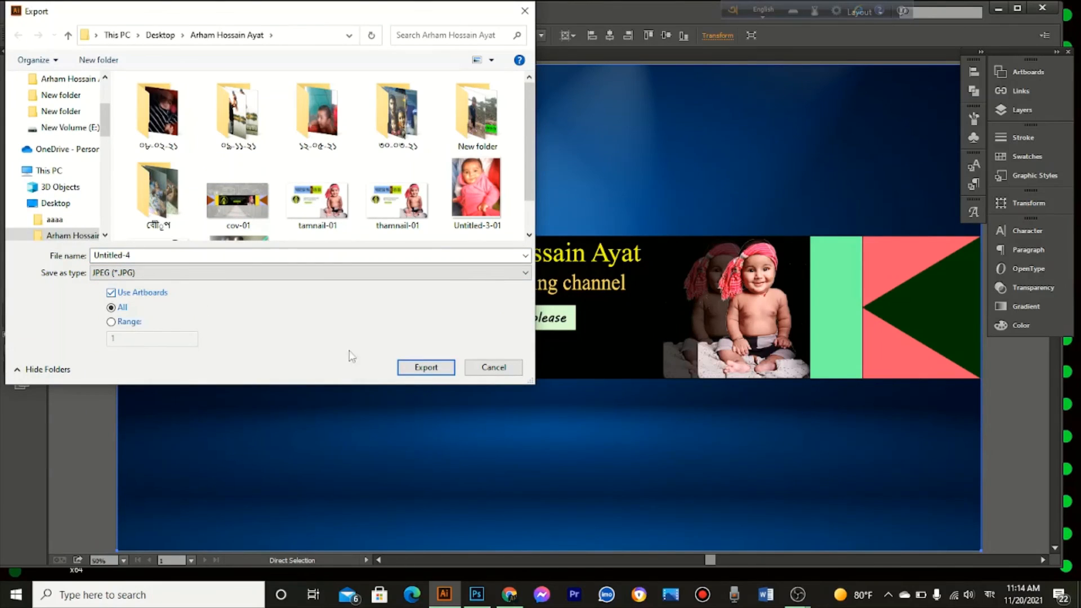
left_click(426, 368)
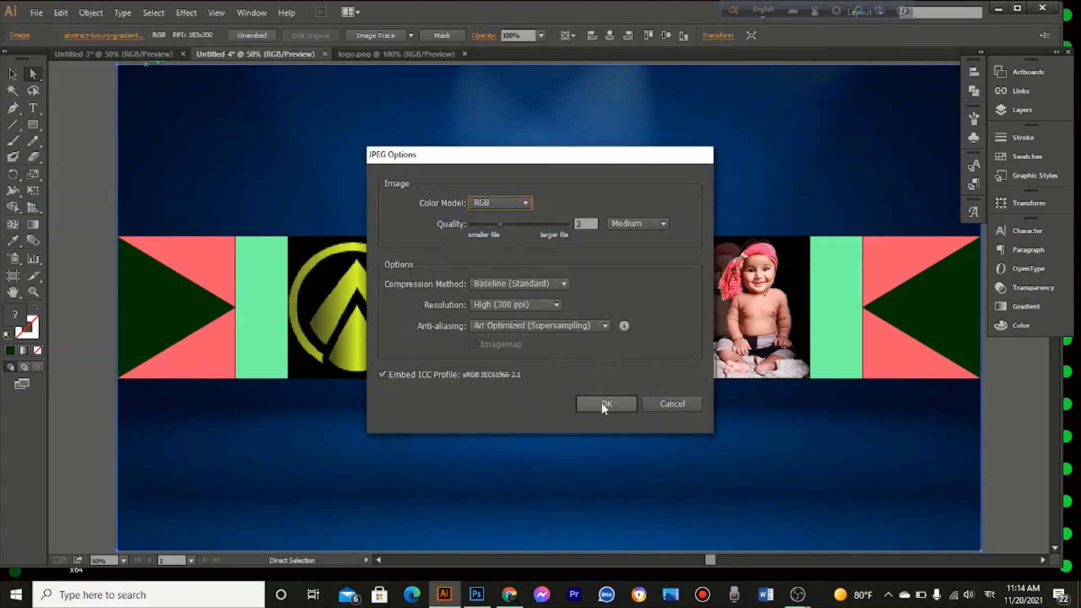
left_click(605, 403)
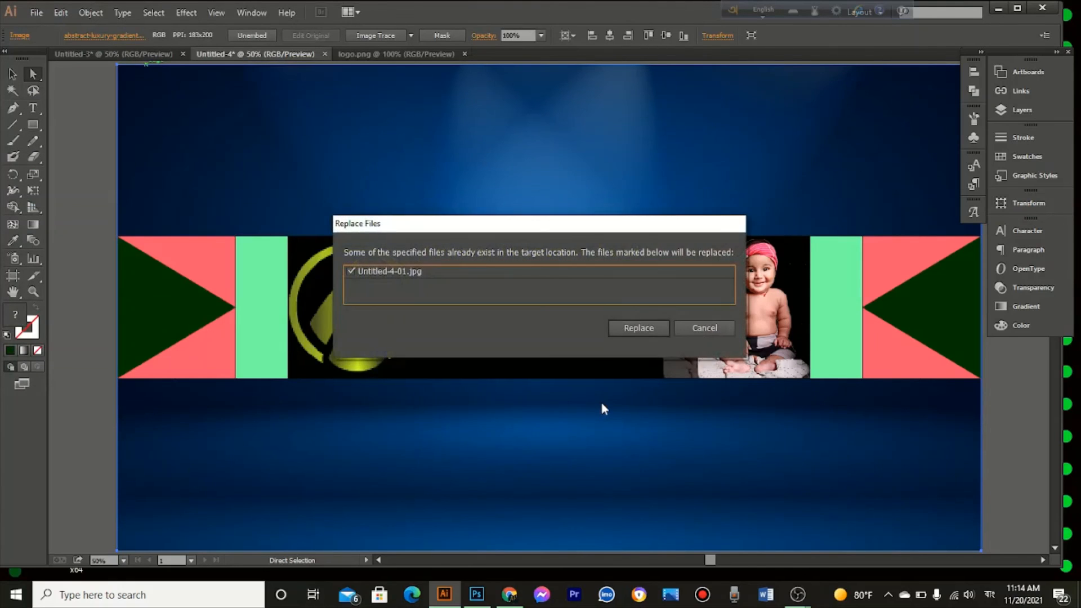
left_click(705, 329)
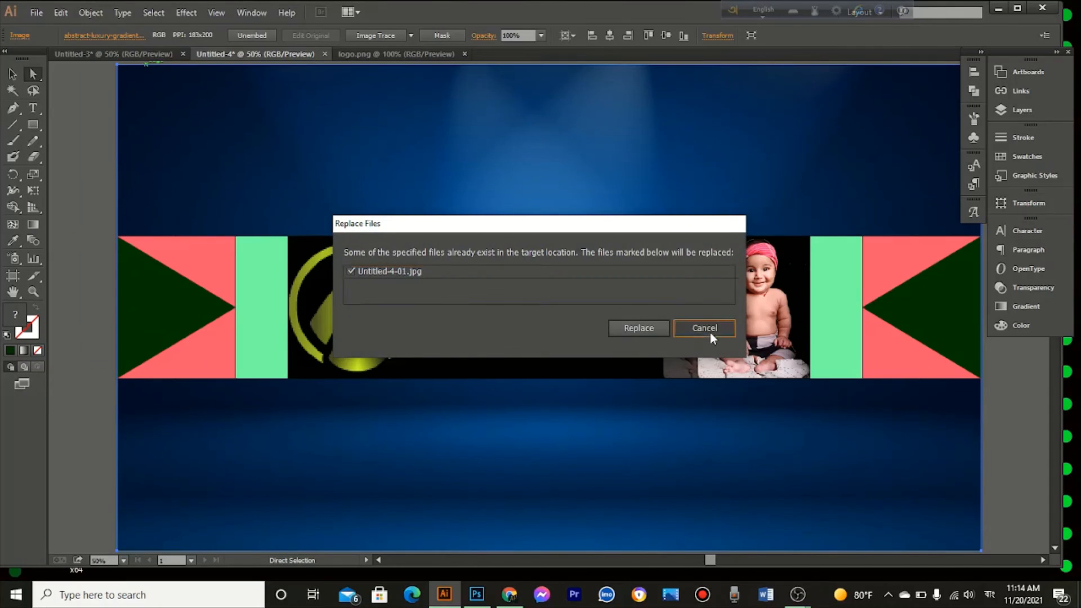
Step: Export the finished channel banner artwork
left_click(36, 13)
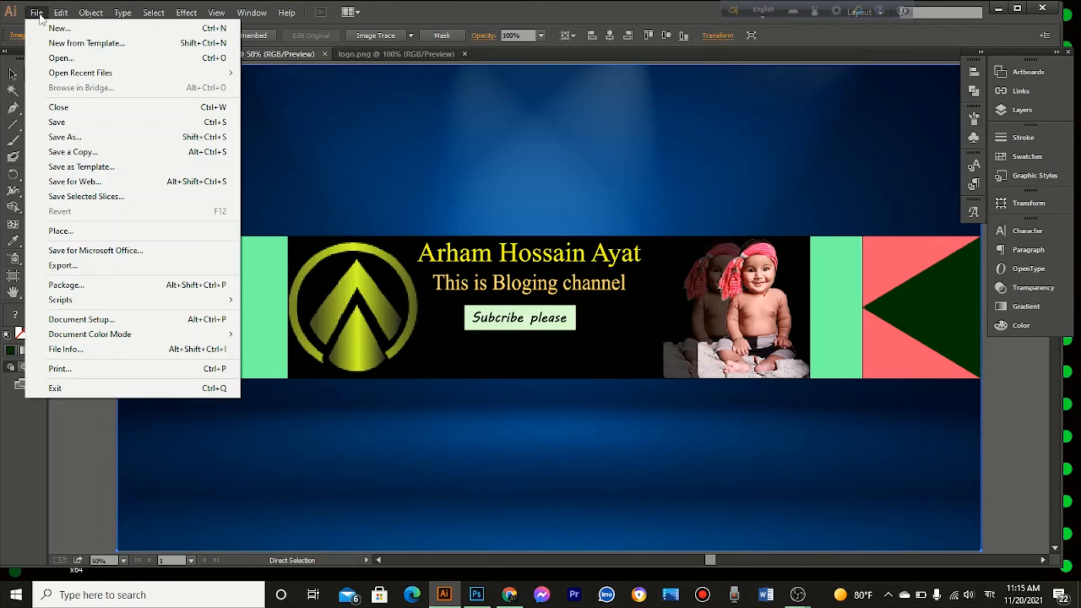
left_click(92, 267)
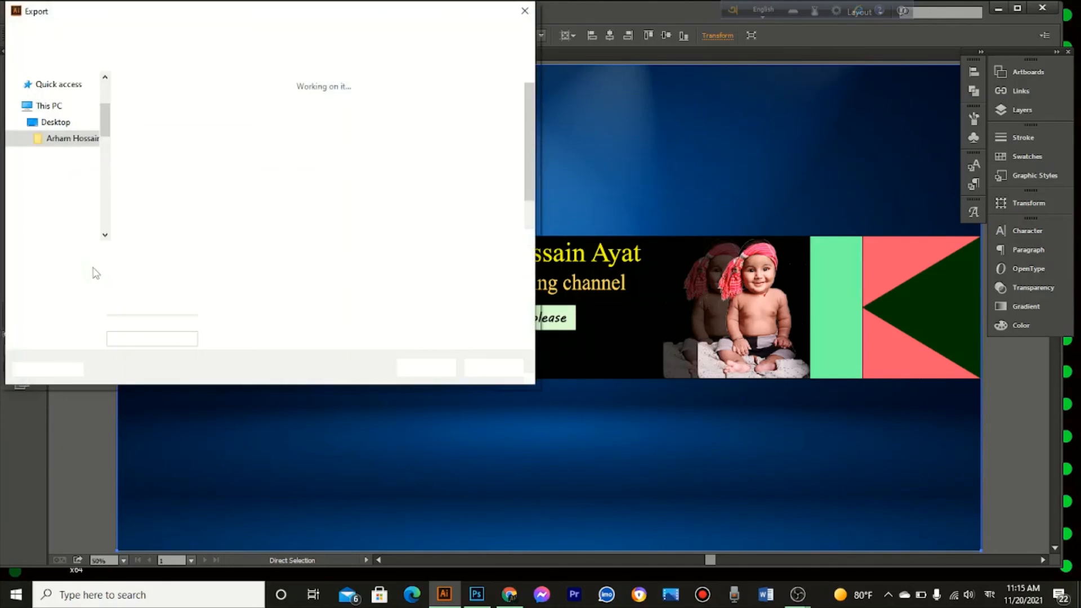